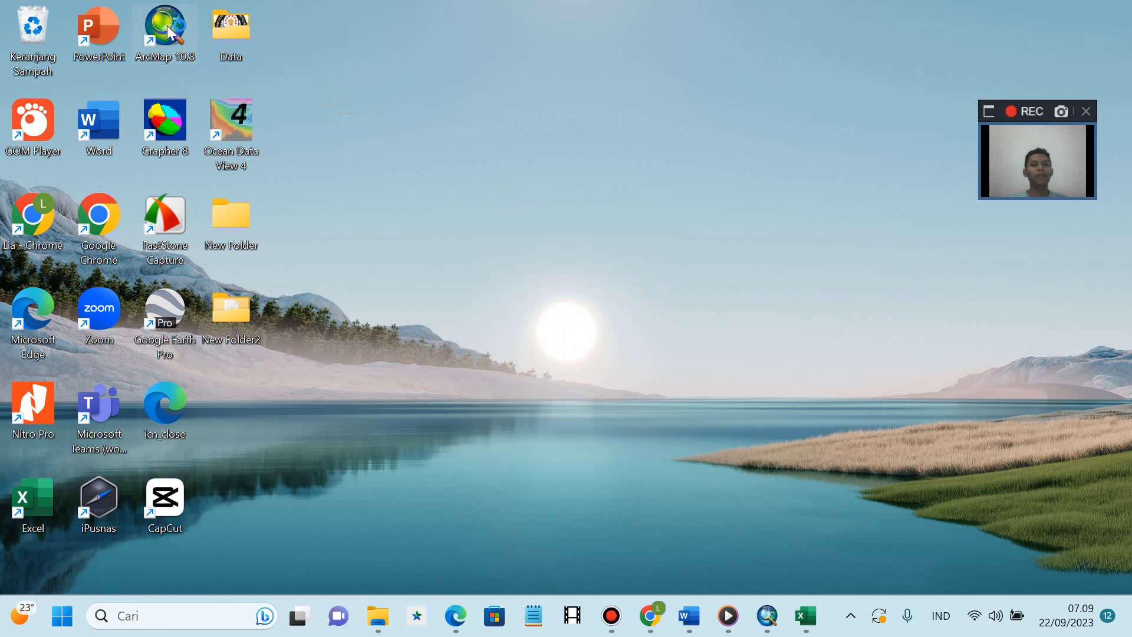
- Start ArcMap 10.8 with a blank map and add ADMINISTRASIDESA_AR_25K.shp from the KOTASEMARANG folder
{"action": "double_click", "coordinate": [167, 26]}
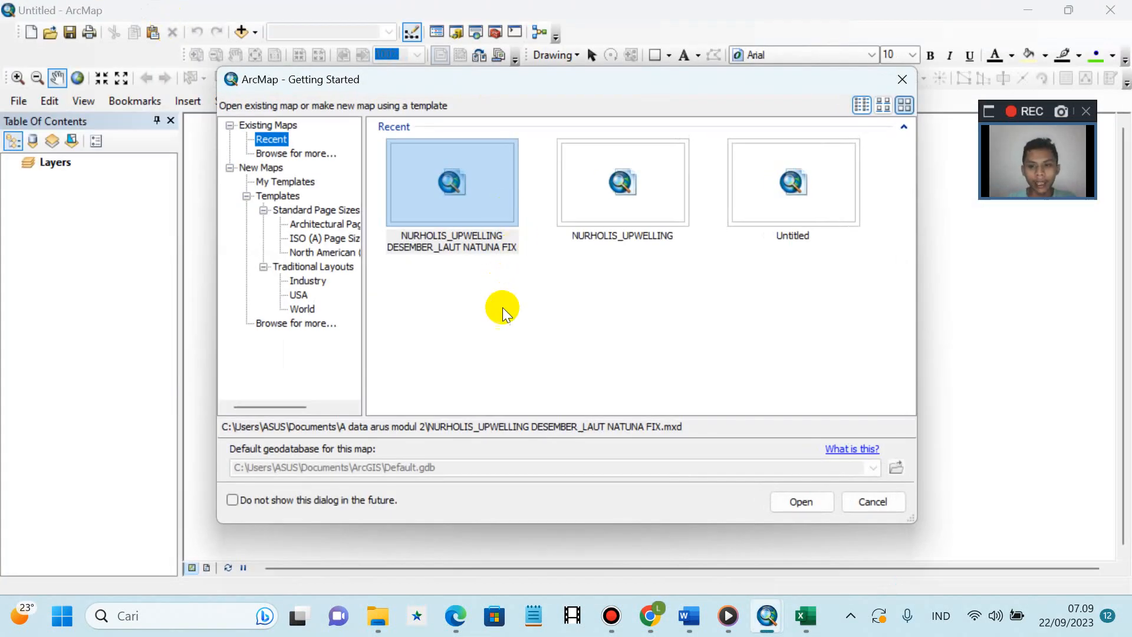
{"action": "left_click", "coordinate": [890, 511]}
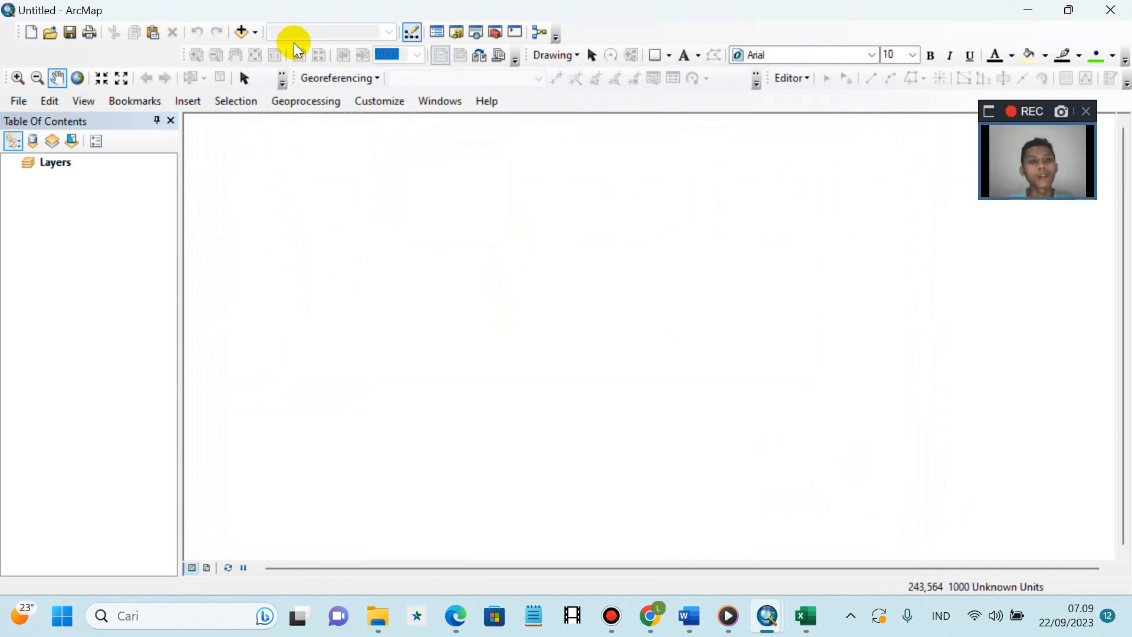
{"action": "left_click", "coordinate": [254, 31]}
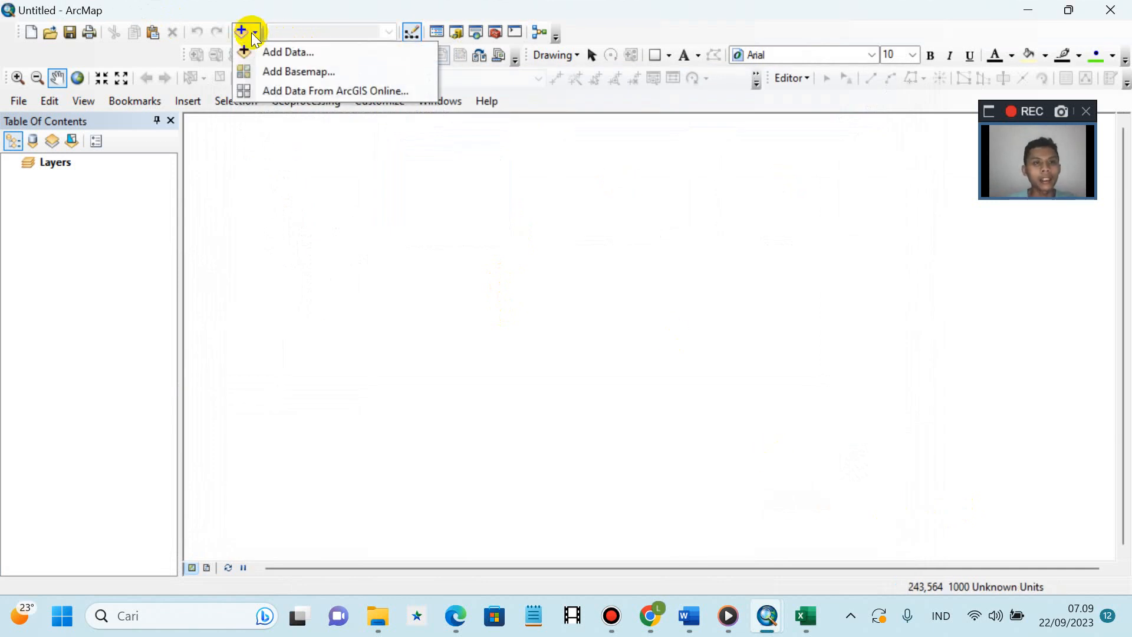
{"action": "left_click", "coordinate": [258, 50]}
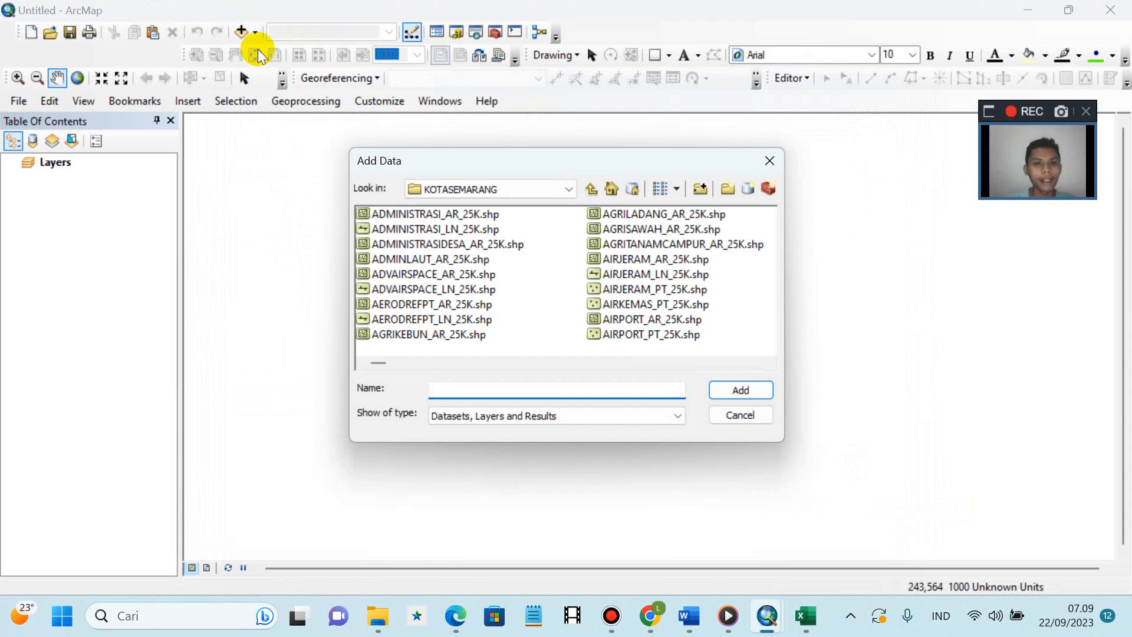
{"action": "left_click", "coordinate": [444, 245]}
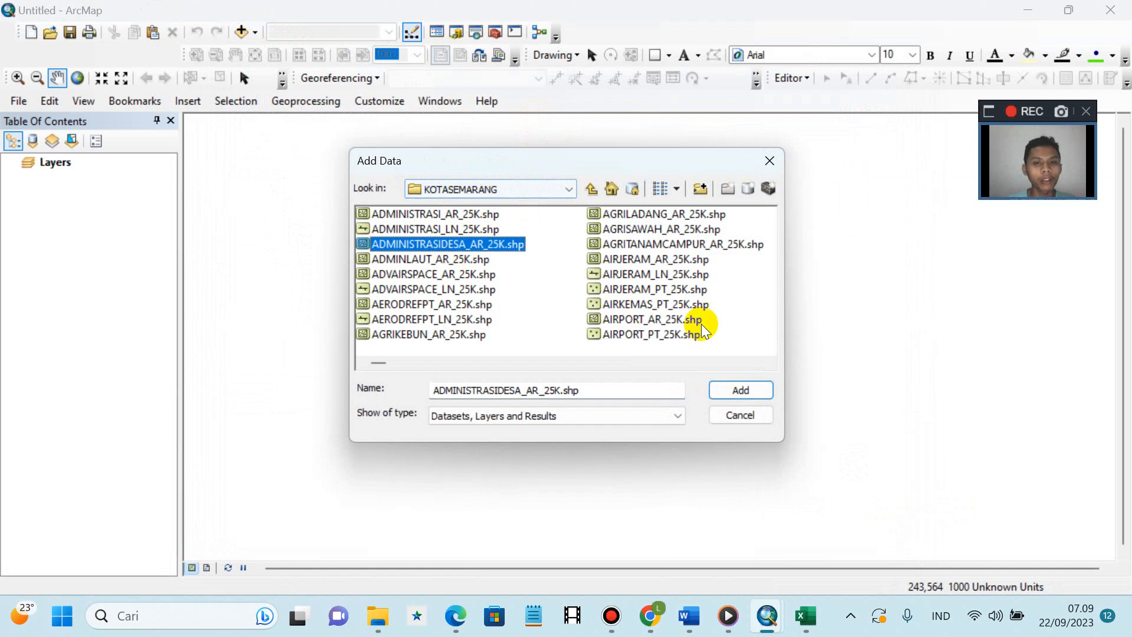
{"action": "left_click", "coordinate": [728, 390]}
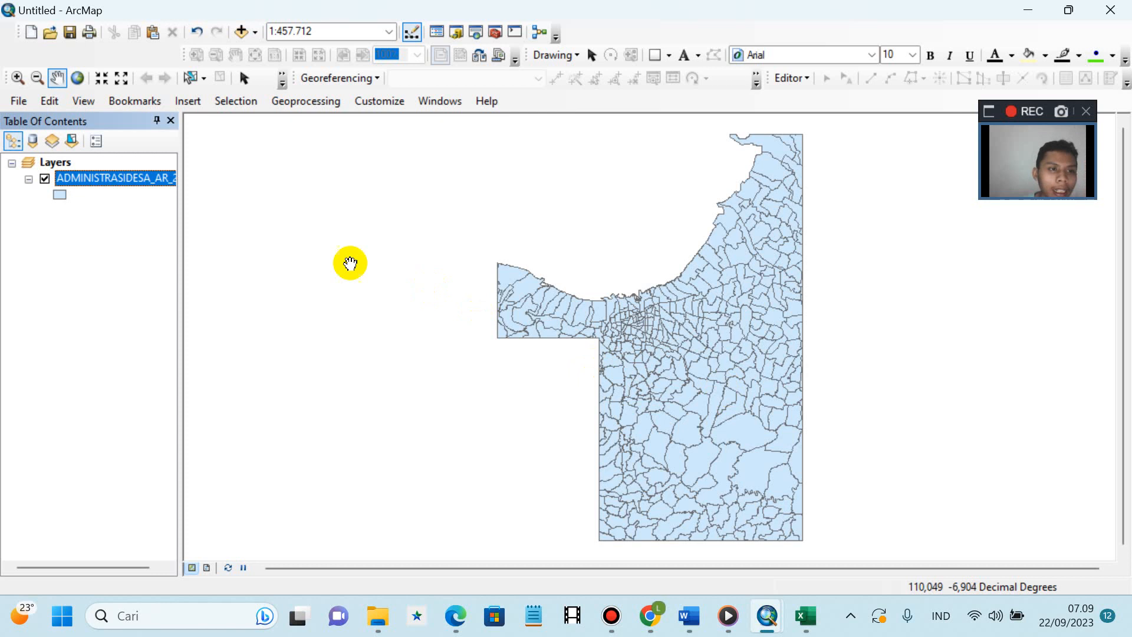
{"action": "right_click", "coordinate": [113, 183]}
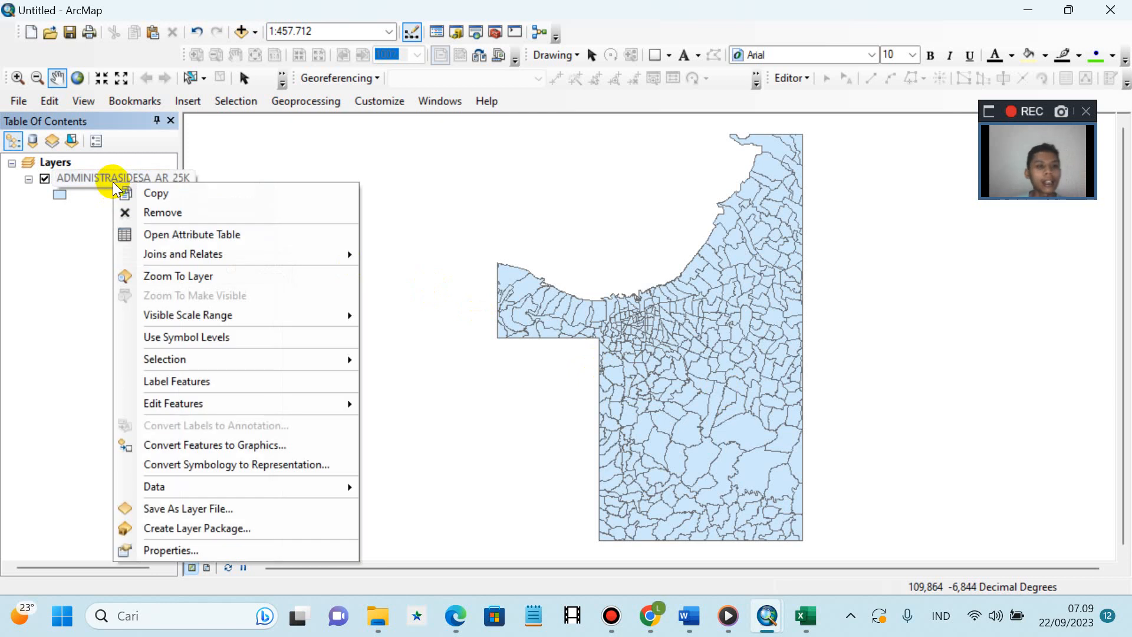
{"action": "left_click", "coordinate": [142, 235]}
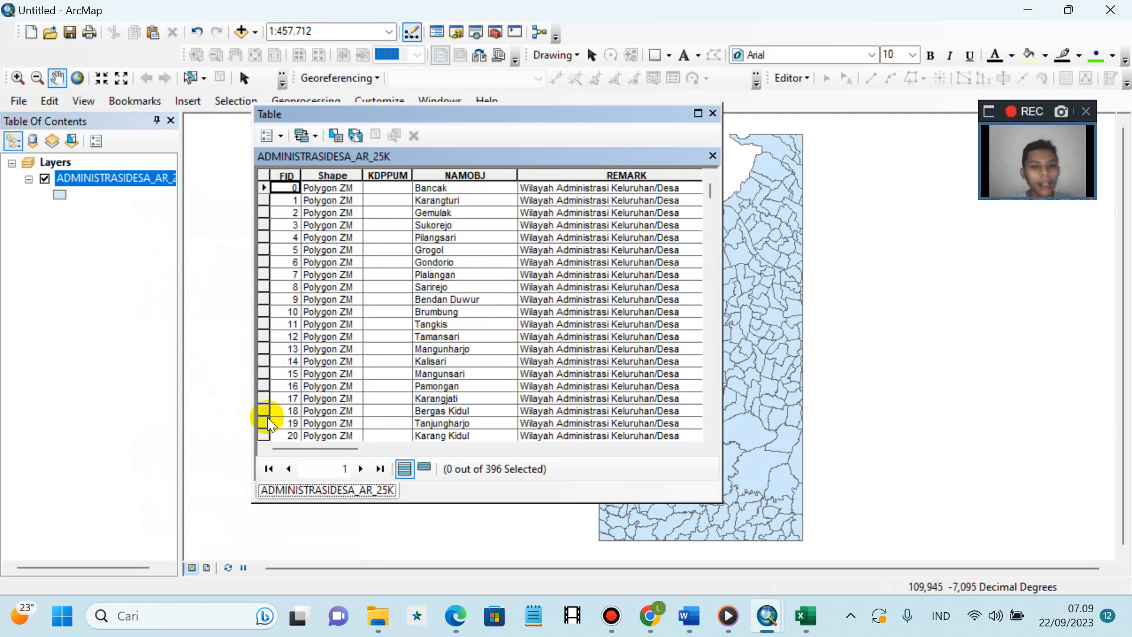
{"action": "left_click_drag", "start_coordinate": [327, 448], "coordinate": [558, 437]}
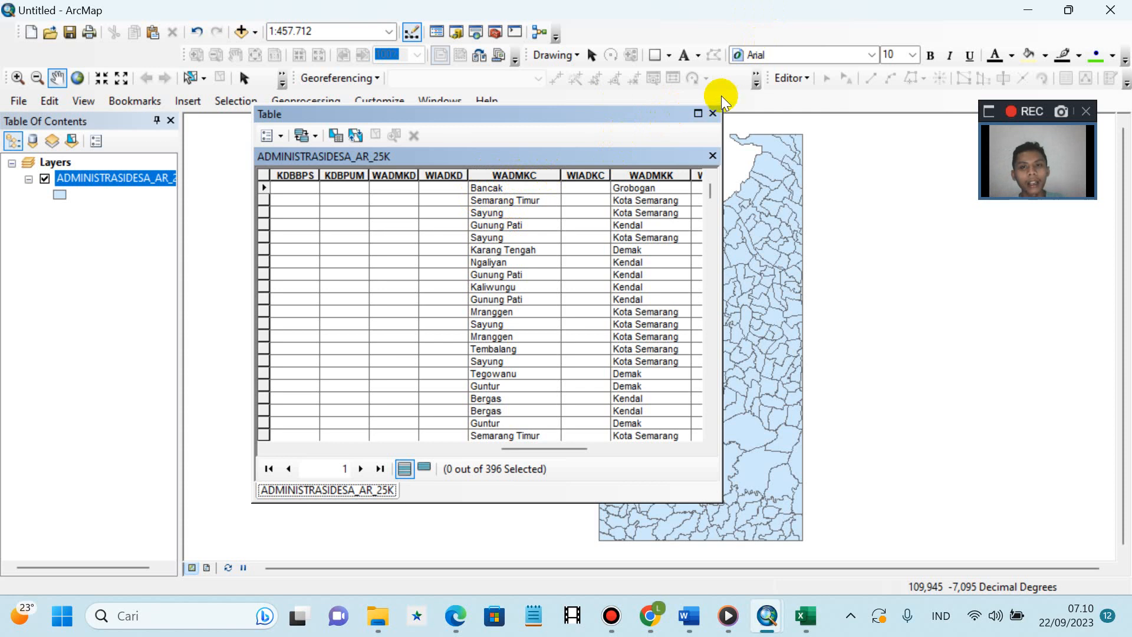
{"action": "left_click", "coordinate": [713, 113]}
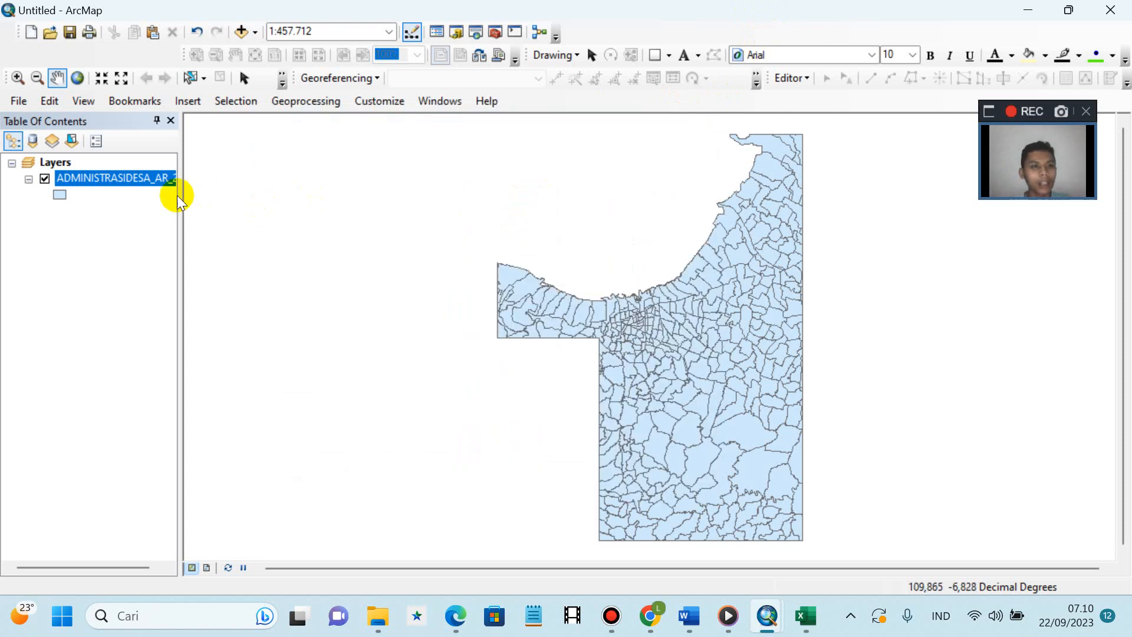
- Turn on village labels using the WADMKC field, in Times New Roman at size 10
{"action": "right_click", "coordinate": [144, 176]}
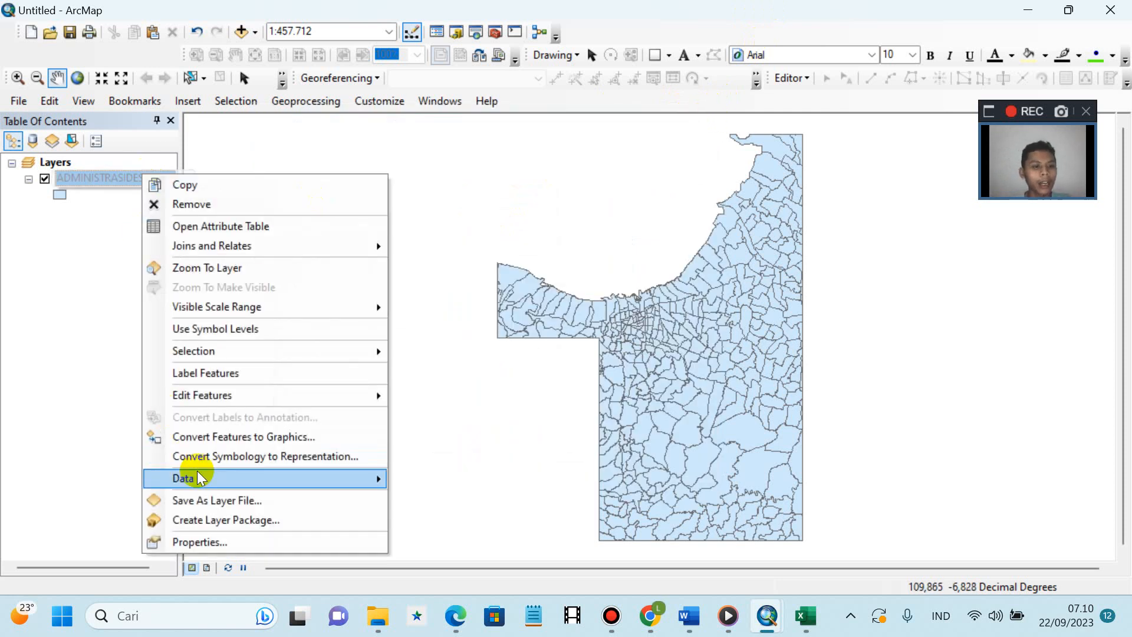
{"action": "left_click", "coordinate": [213, 537]}
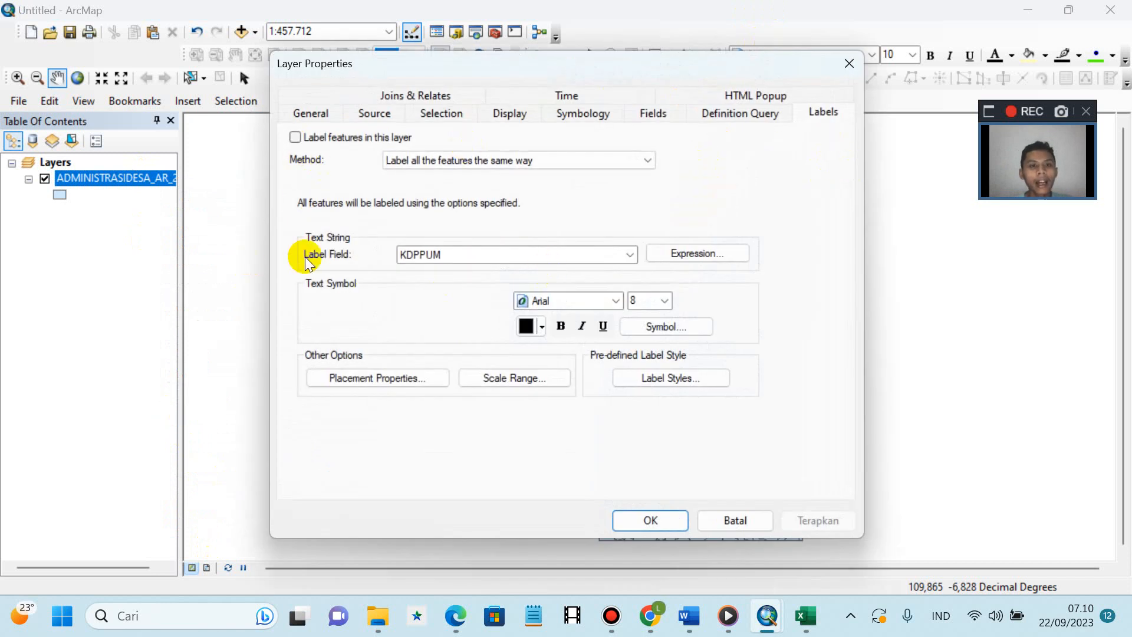
{"action": "left_click", "coordinate": [630, 255]}
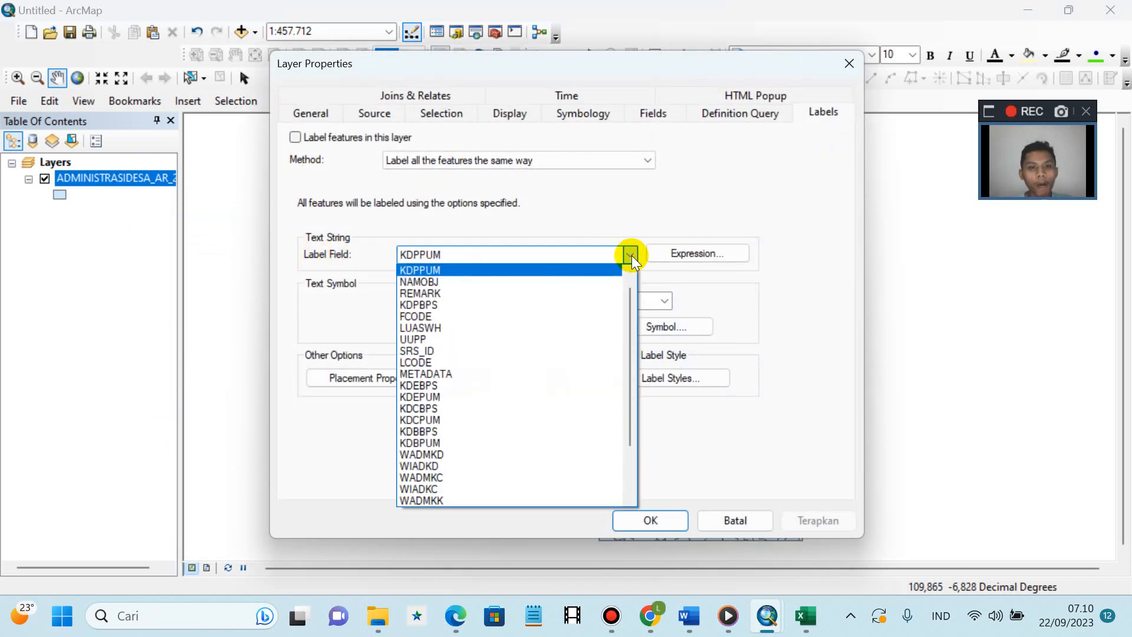
{"action": "left_click", "coordinate": [457, 476]}
{"action": "left_click", "coordinate": [295, 137]}
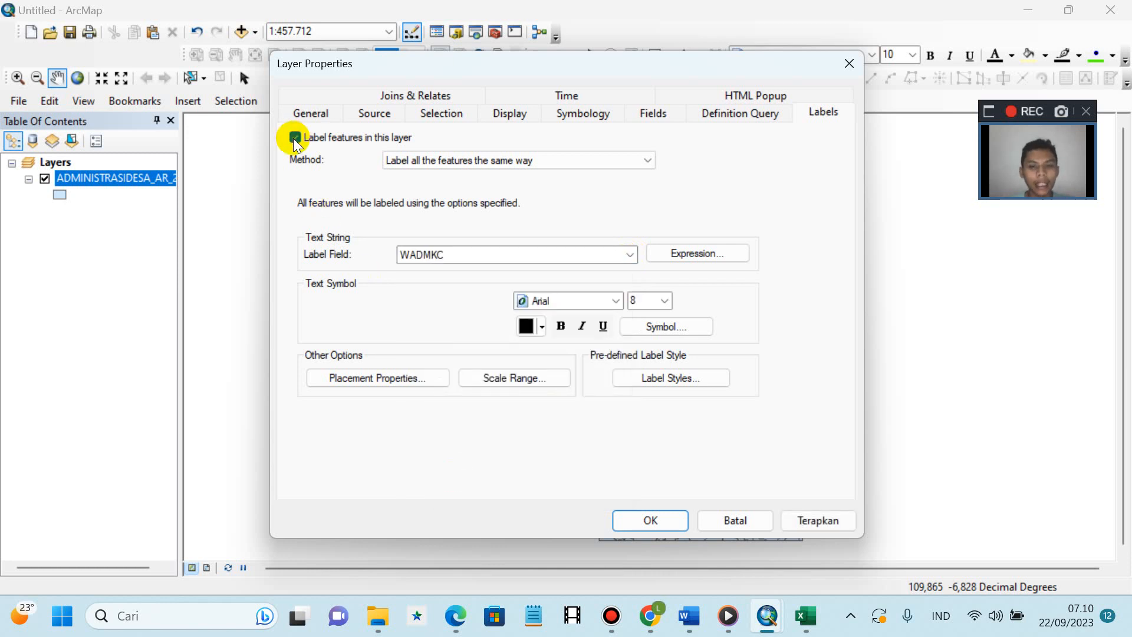
{"action": "left_click", "coordinate": [617, 302]}
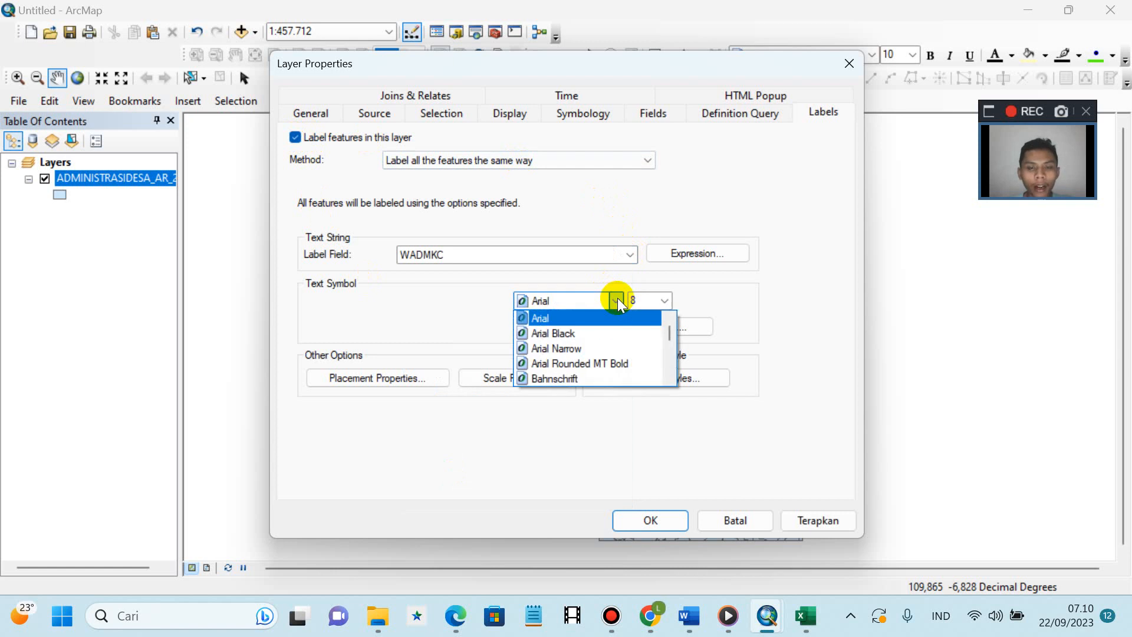
{"action": "left_click", "coordinate": [573, 303]}
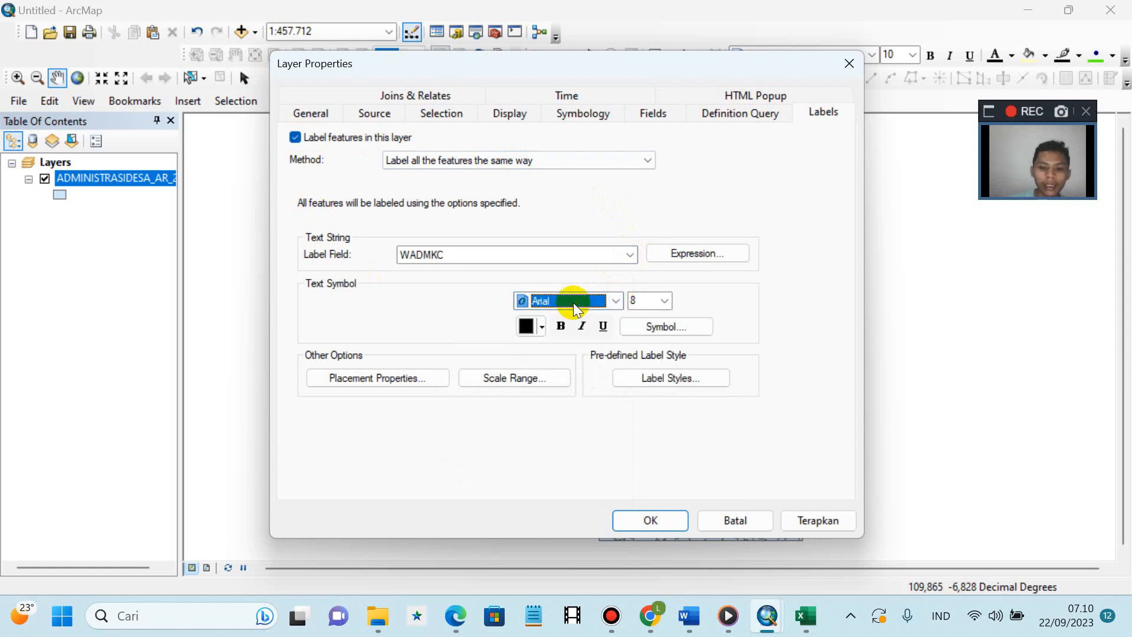
{"action": "key", "text": "t"}
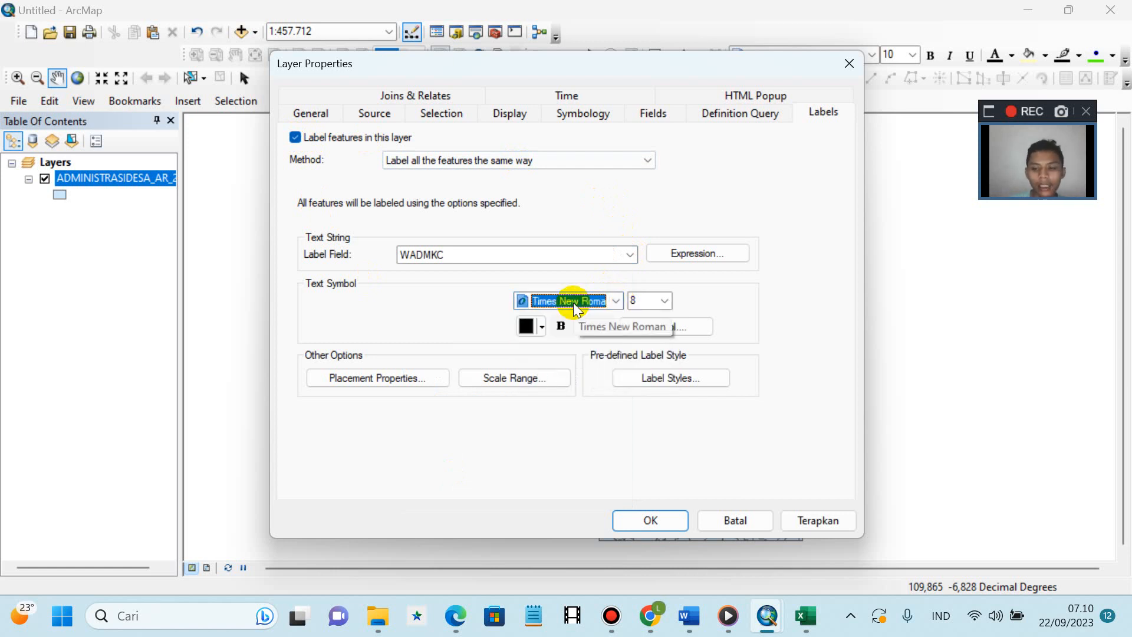
{"action": "left_click", "coordinate": [663, 300]}
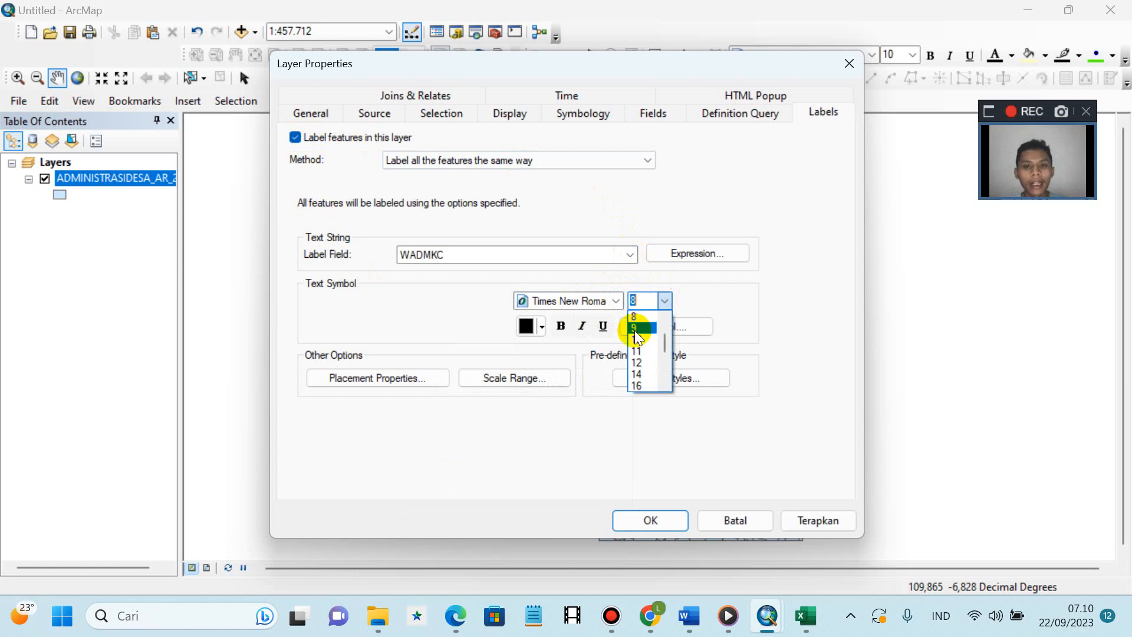
{"action": "left_click", "coordinate": [639, 339]}
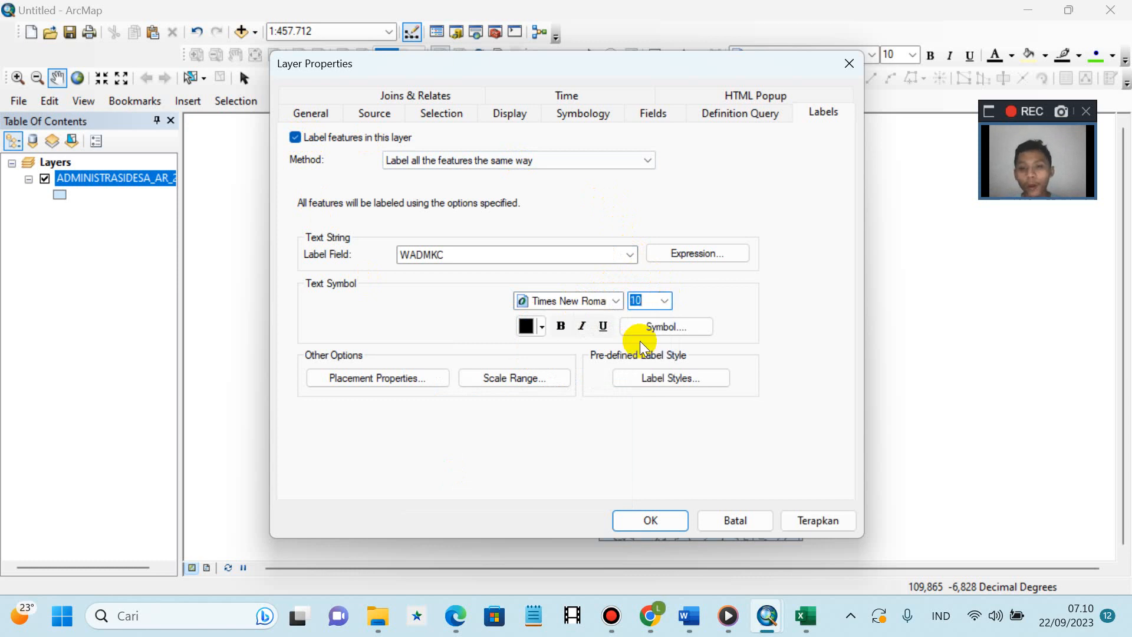
{"action": "left_click", "coordinate": [648, 521]}
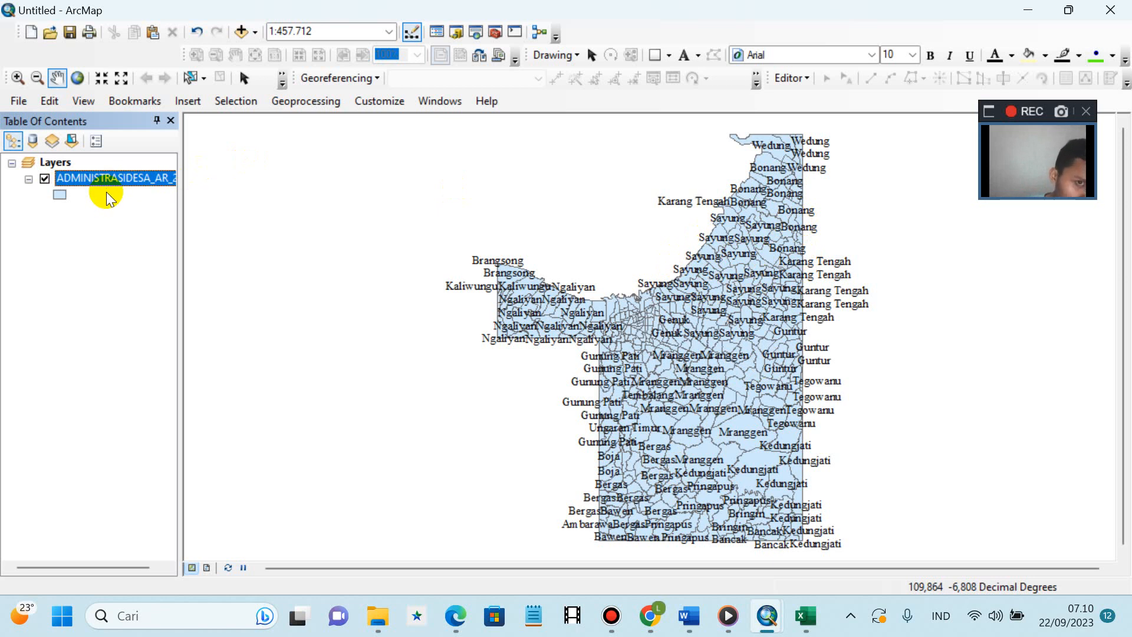
- Search the ArcMap Search window for 'table to excel' to find the Table To Excel tool
{"action": "left_click", "coordinate": [467, 33]}
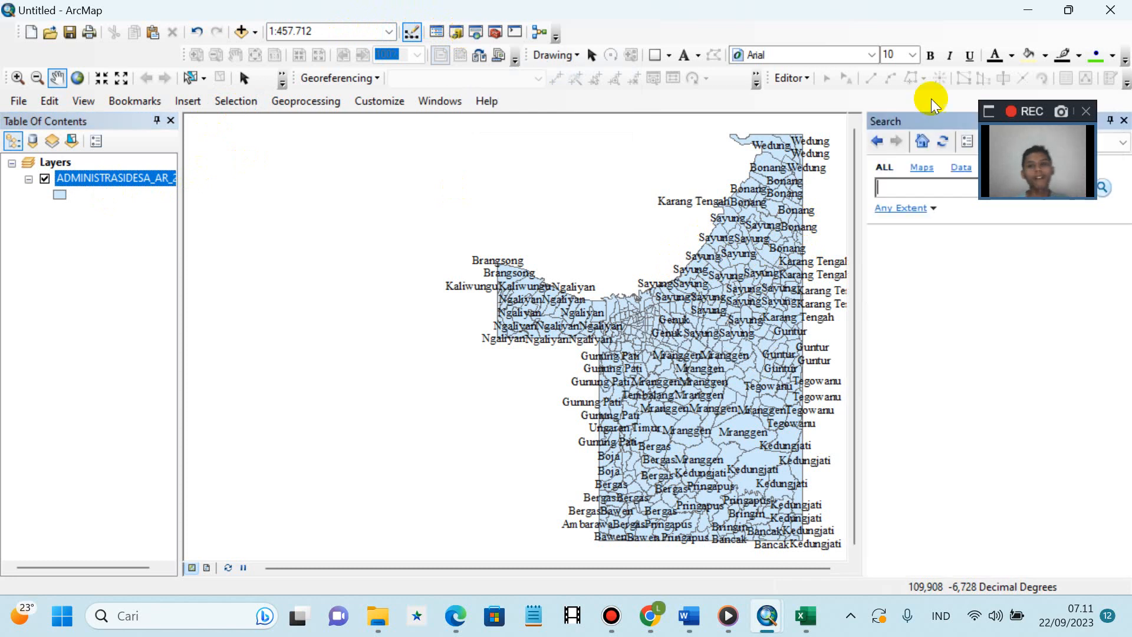
{"action": "left_click_drag", "start_coordinate": [1036, 172], "coordinate": [1058, 112]}
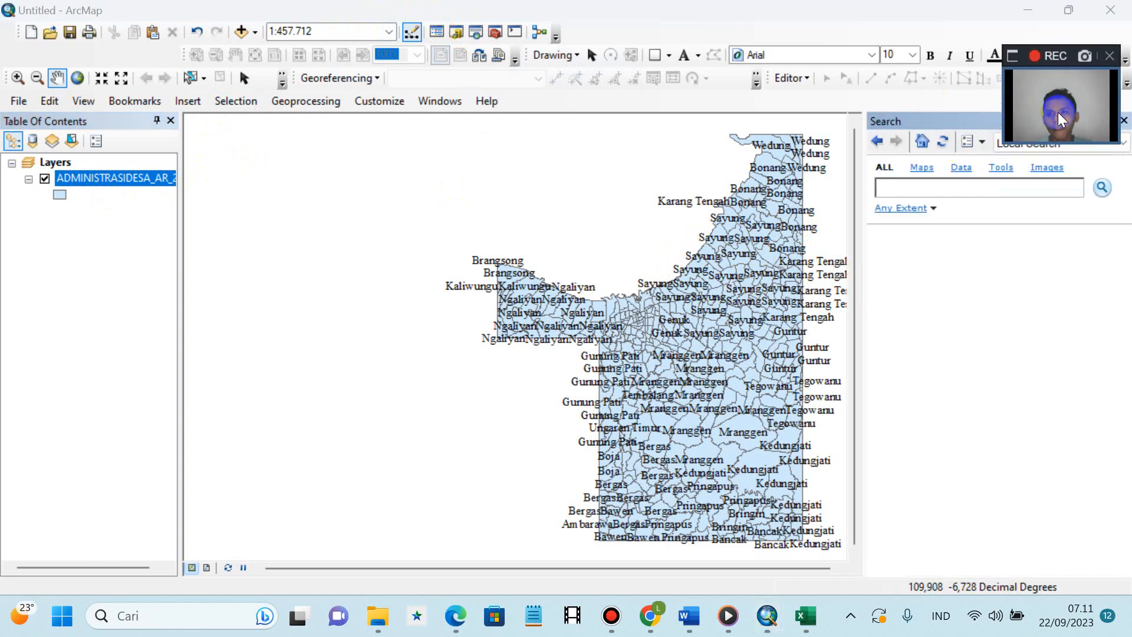
{"action": "left_click", "coordinate": [938, 187]}
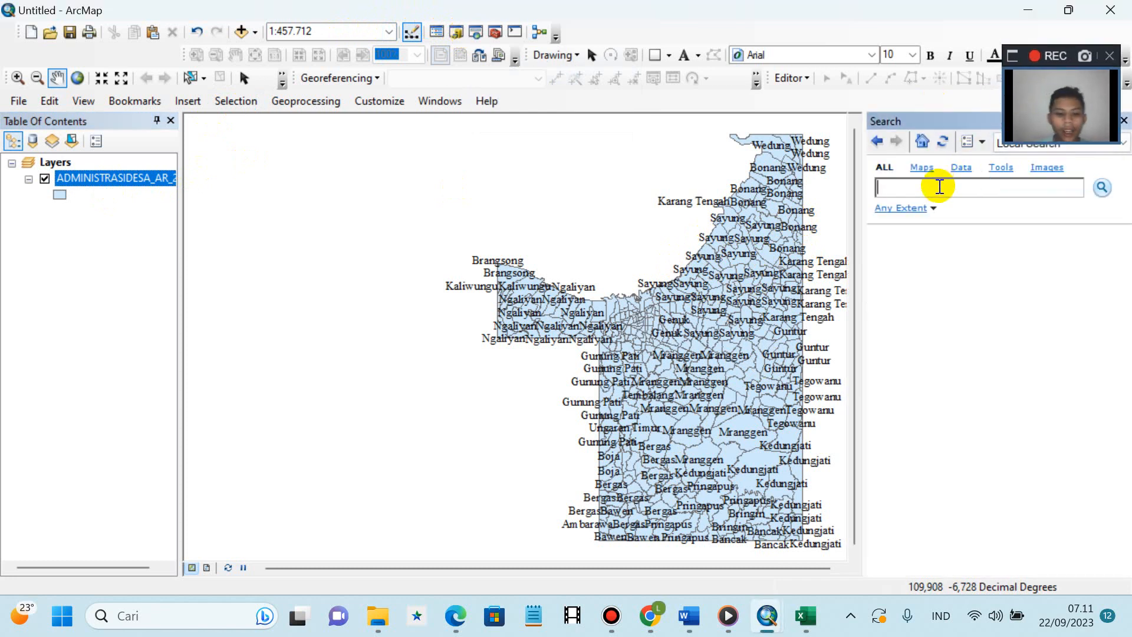
{"action": "type", "text": "tab"}
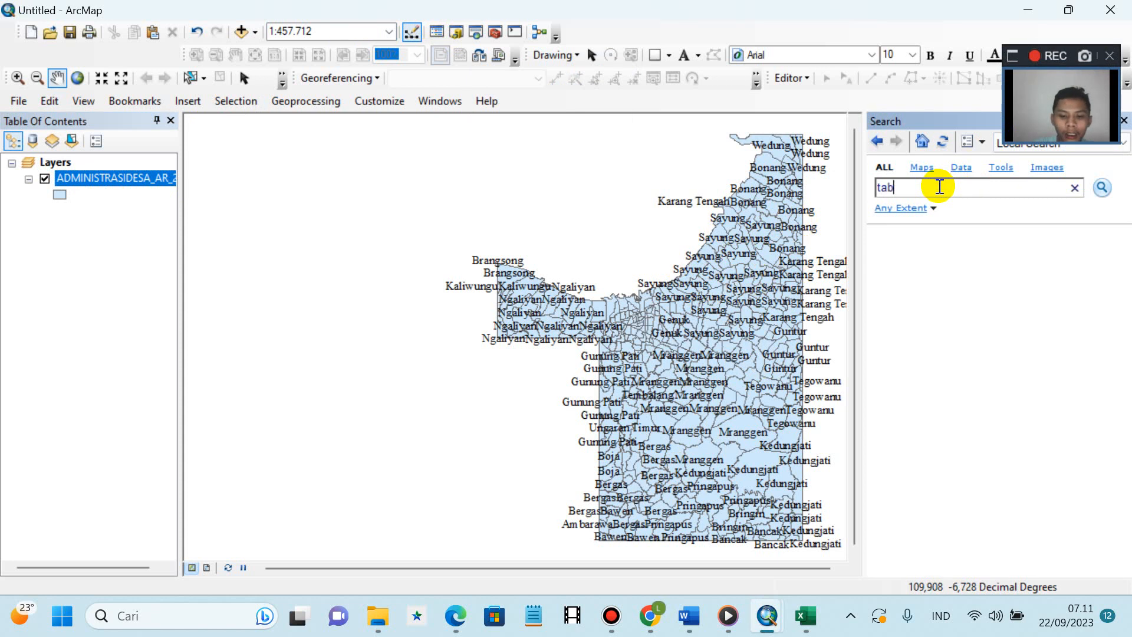
{"action": "type", "text": "le t"}
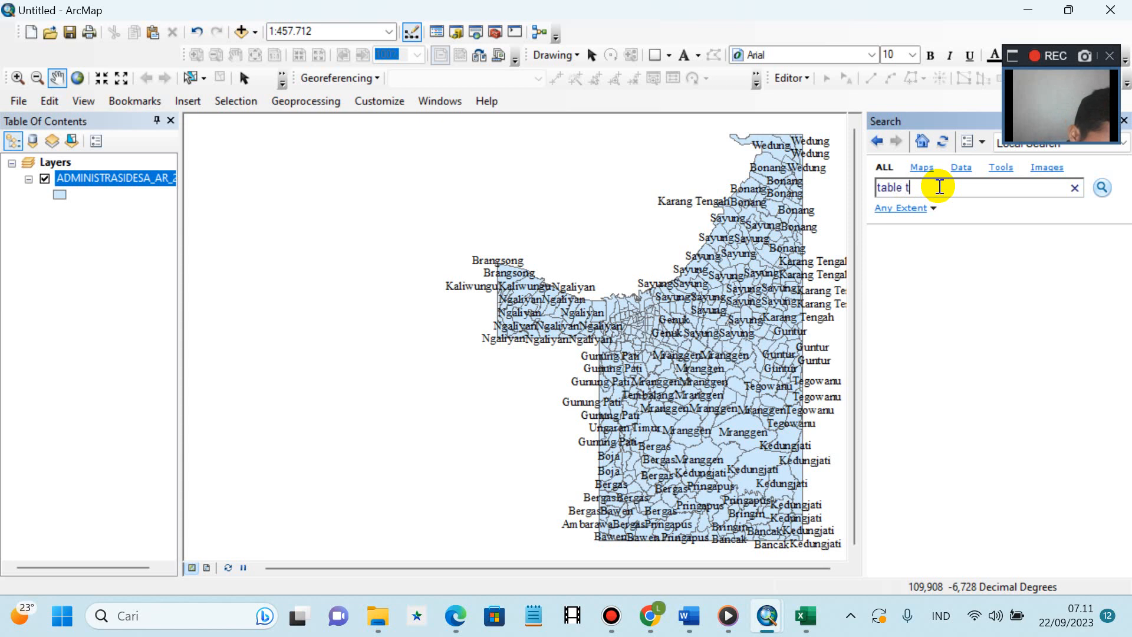
{"action": "type", "text": "o wc"}
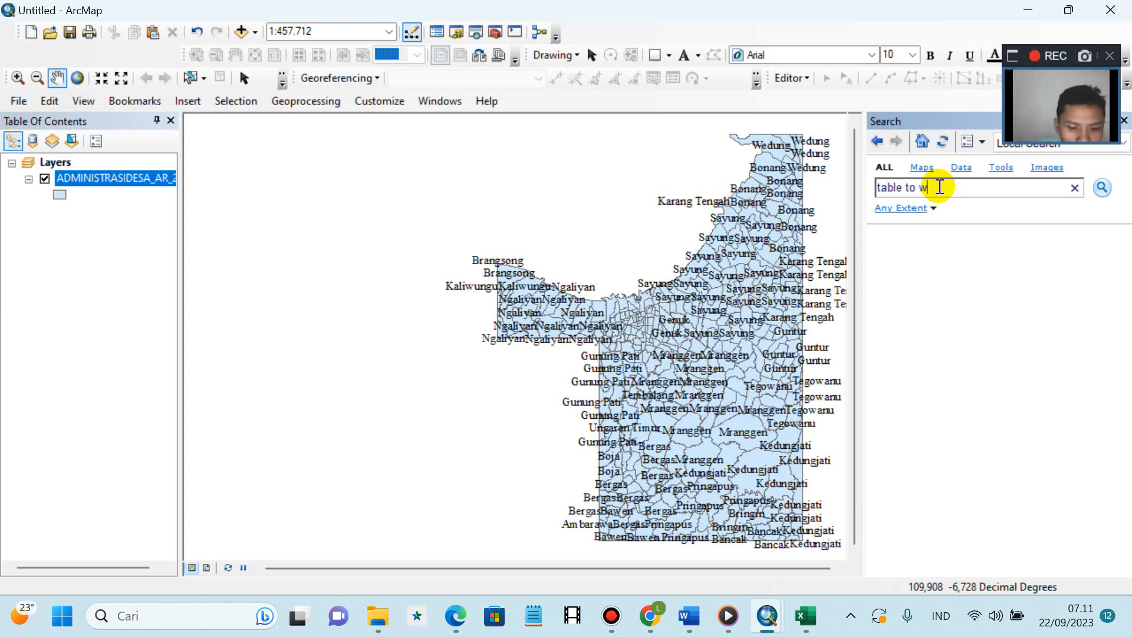
{"action": "key", "text": "BackSpace"}
{"action": "key", "text": "BackSpace"}
{"action": "type", "text": "excel"}
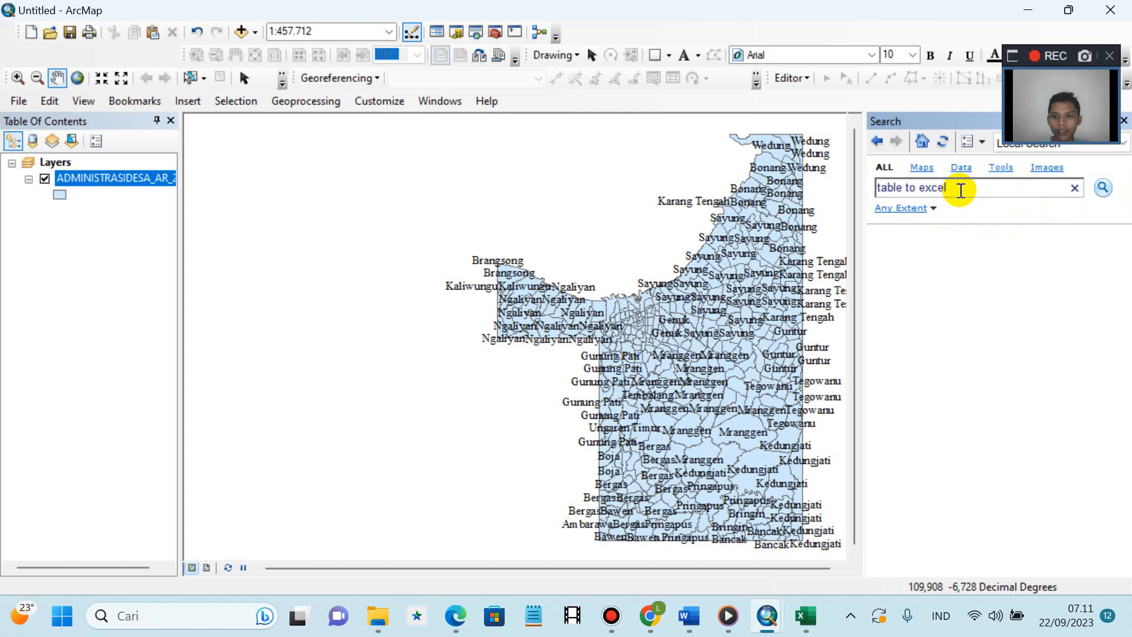
{"action": "key", "text": "Return"}
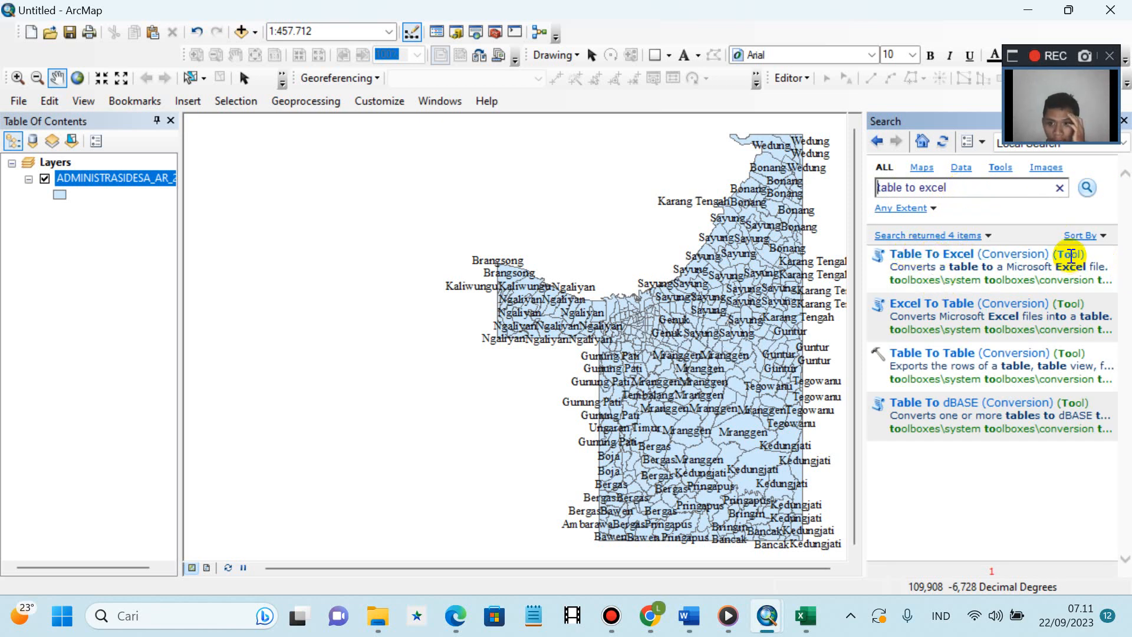
- Open Table To Excel with ADMINISTRASIDESA_AR_25K as the input table
{"action": "left_click", "coordinate": [961, 260]}
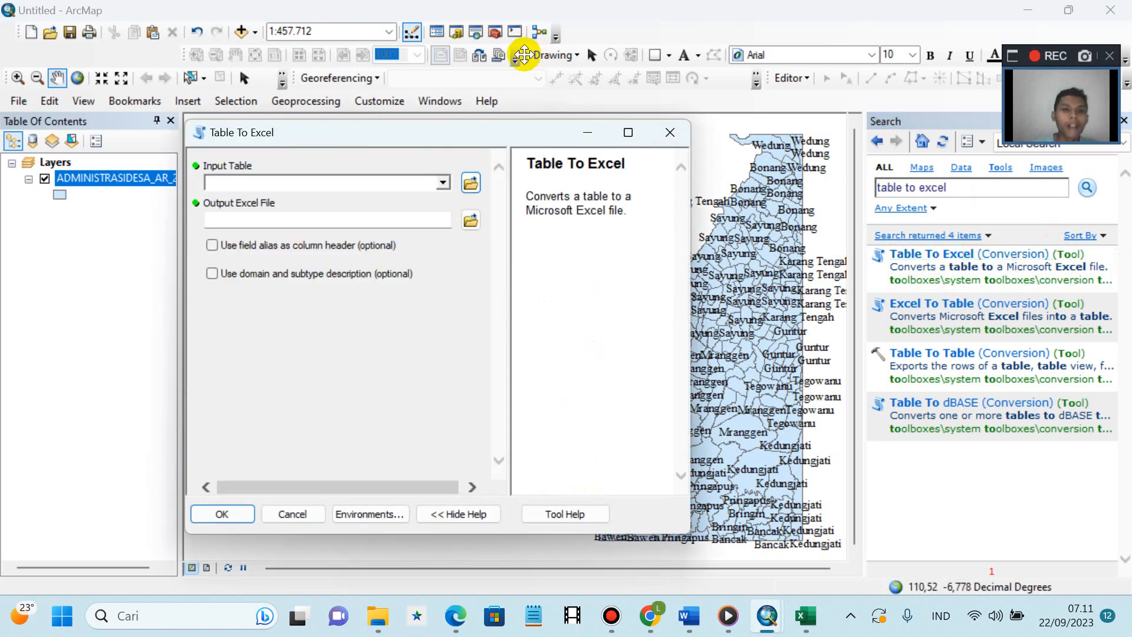
{"action": "left_click", "coordinate": [442, 182]}
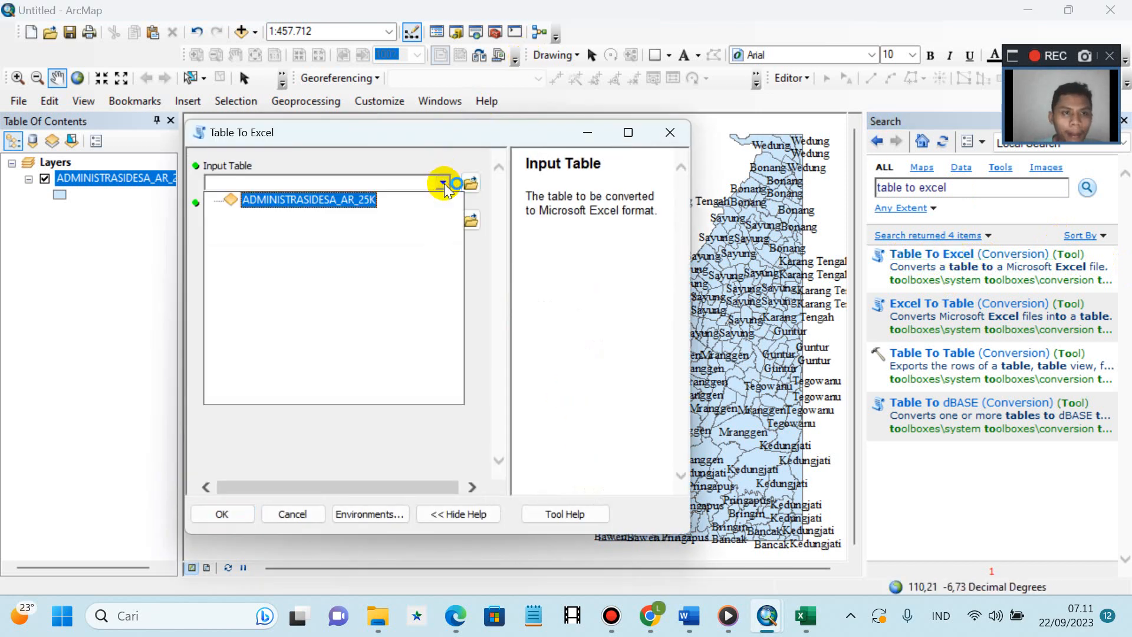
{"action": "left_click", "coordinate": [318, 200]}
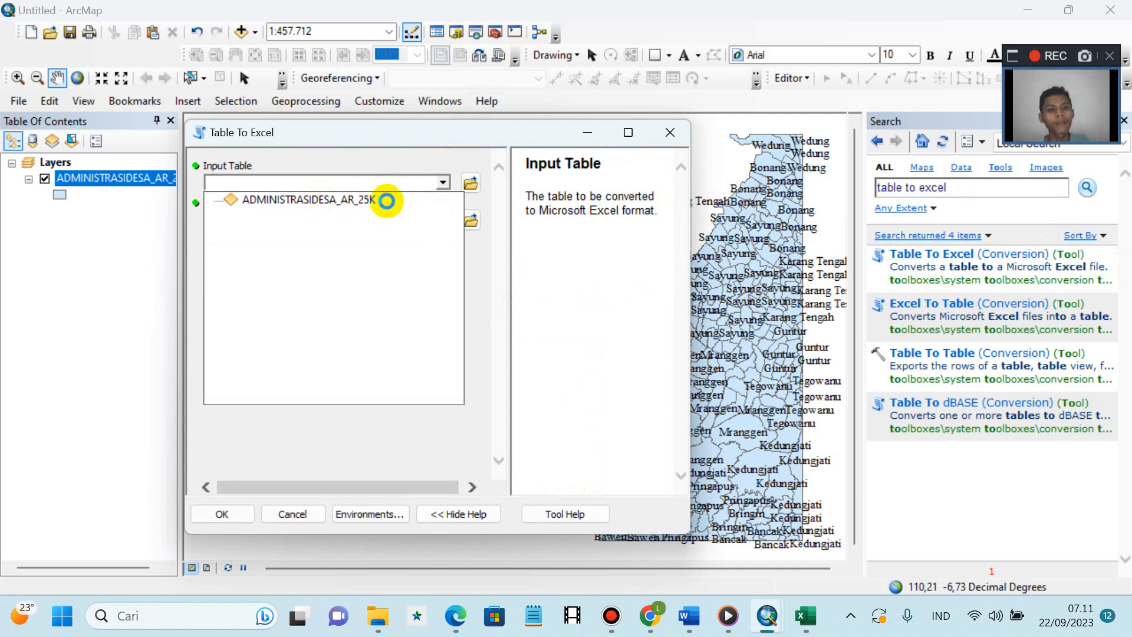
{"action": "left_click", "coordinate": [387, 200]}
- Set the output to Dokumen\A data SIG Modul 4, named with the student's name, ID and study program
{"action": "left_click", "coordinate": [470, 222]}
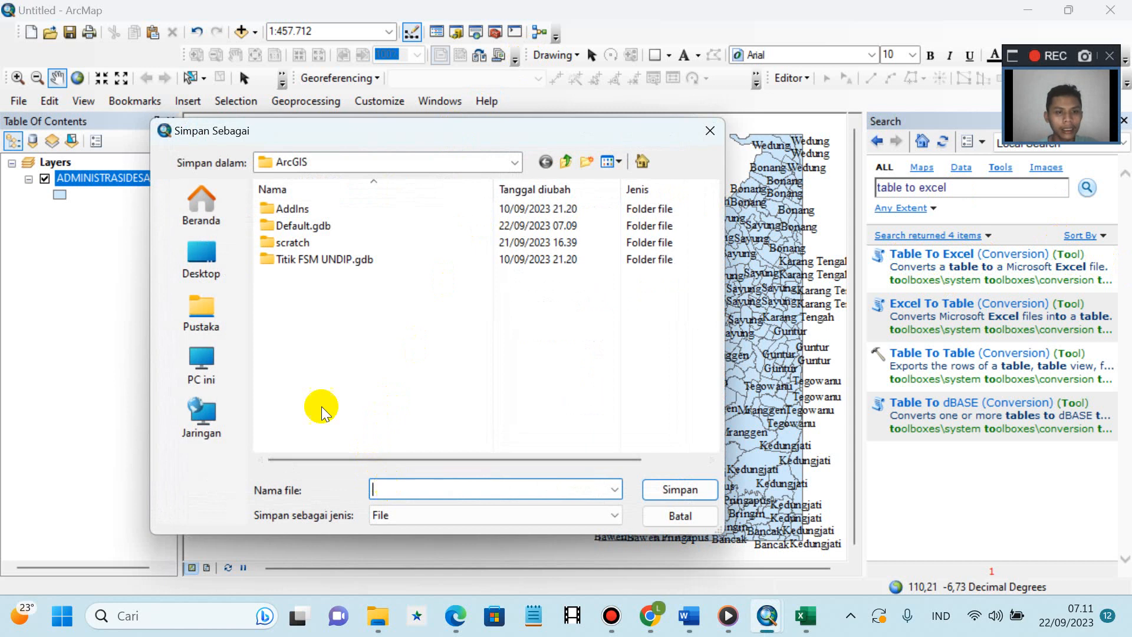
{"action": "left_click", "coordinate": [202, 257]}
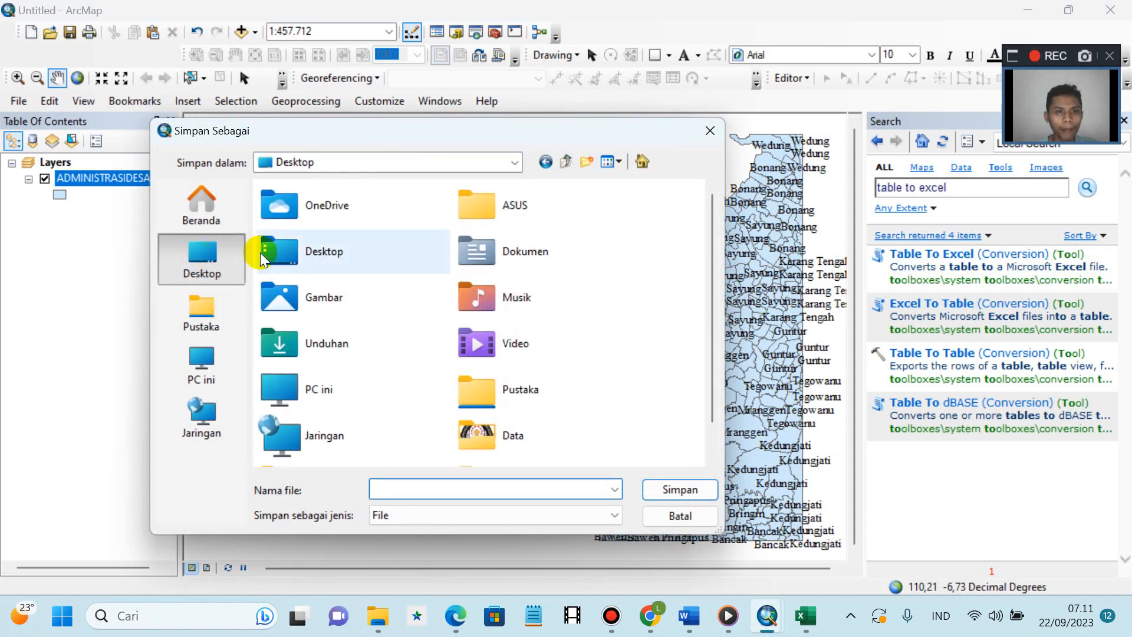
{"action": "double_click", "coordinate": [484, 255]}
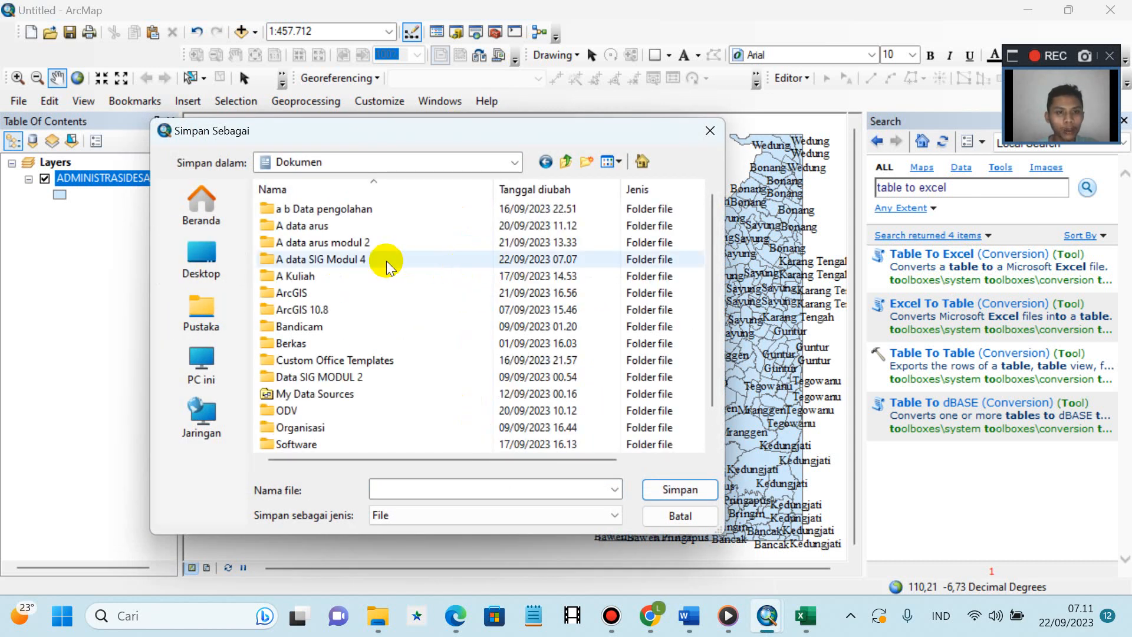
{"action": "double_click", "coordinate": [323, 260]}
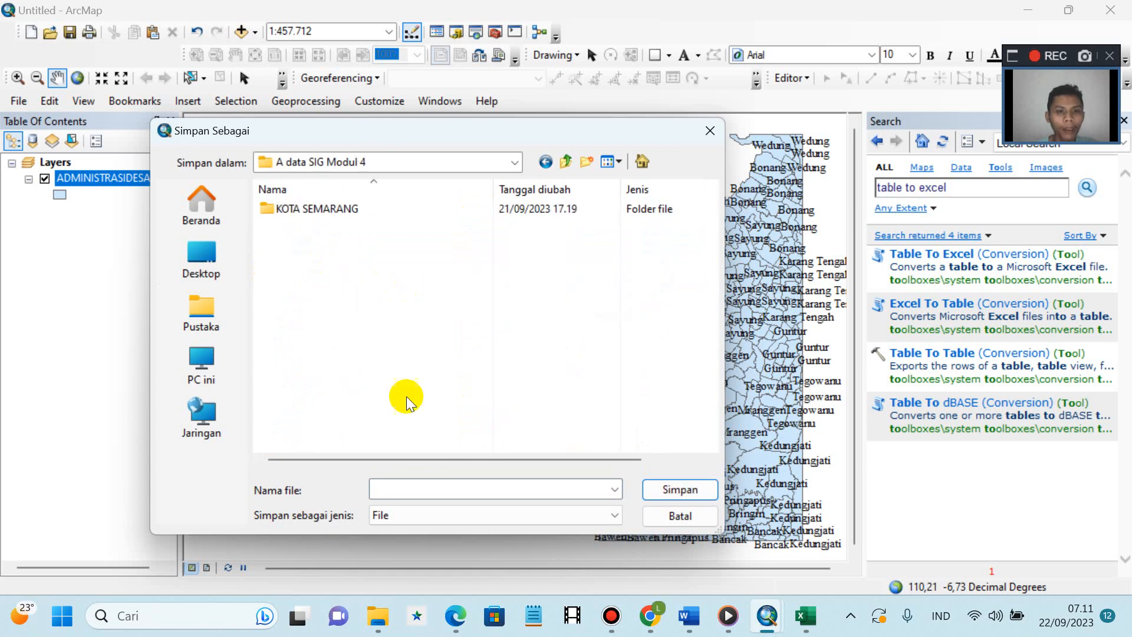
{"action": "left_click", "coordinate": [394, 490]}
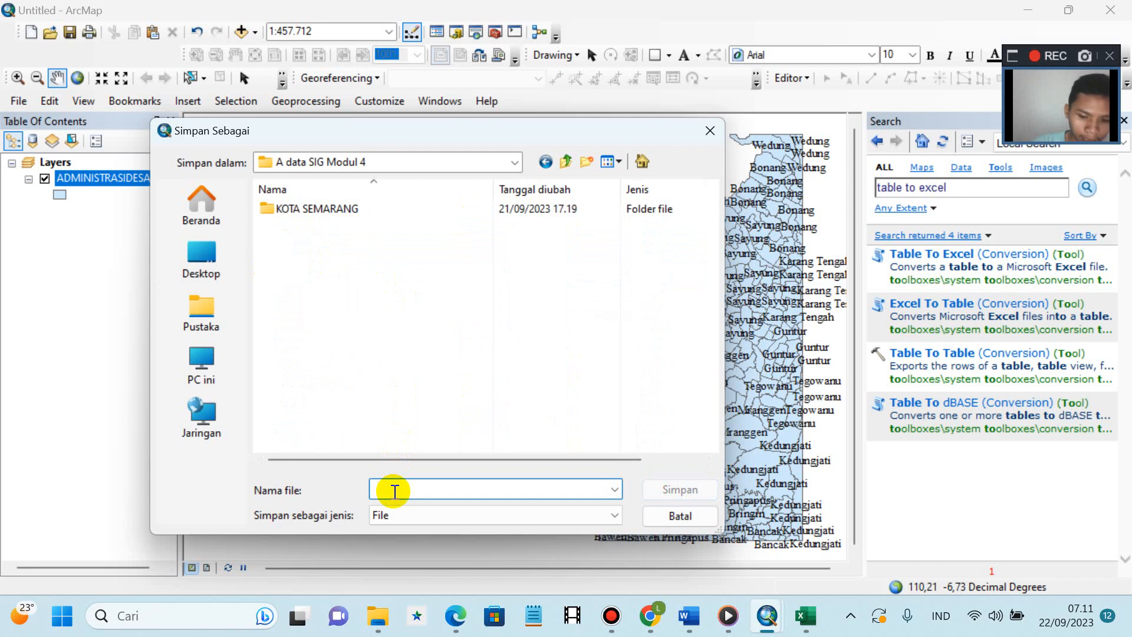
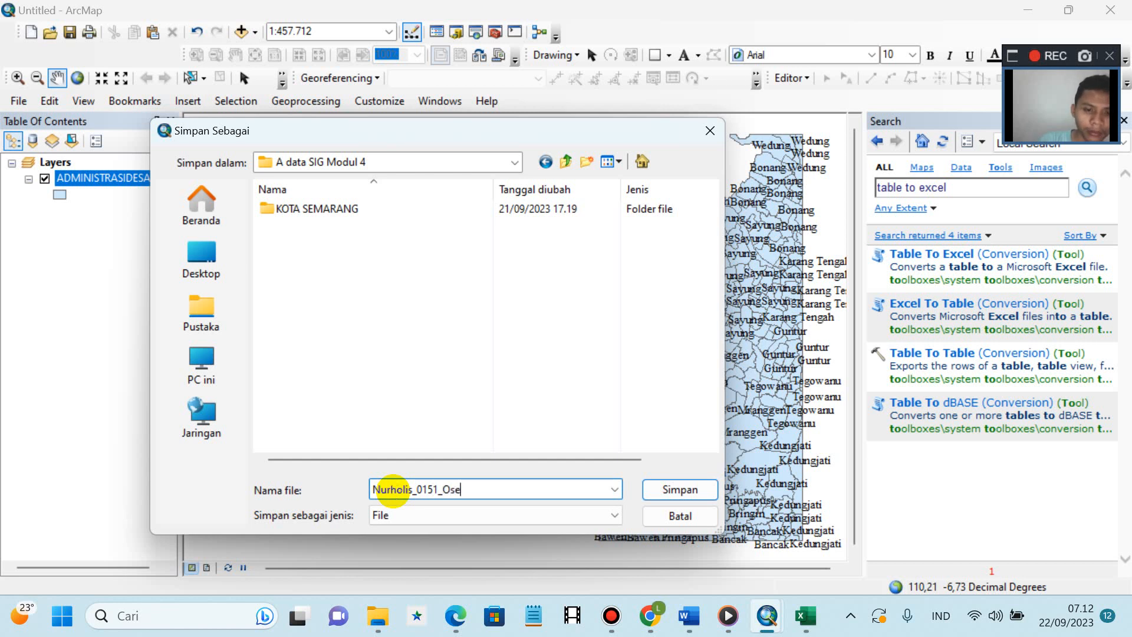
{"action": "type", "text": "anografi A_Tabel to exce"}
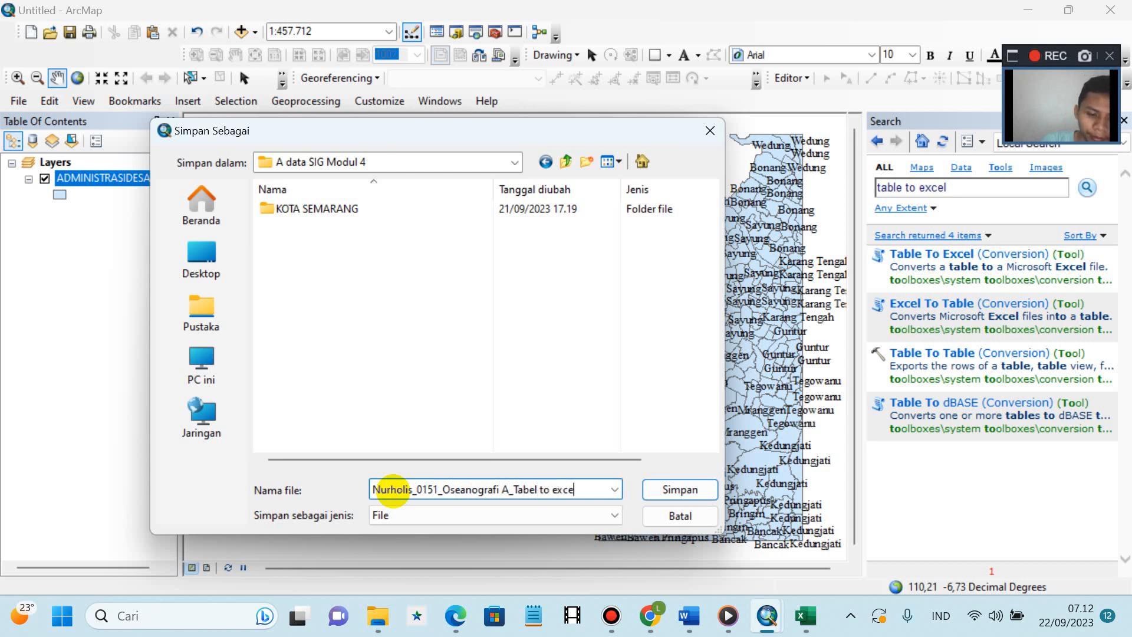
{"action": "type", "text": "l"}
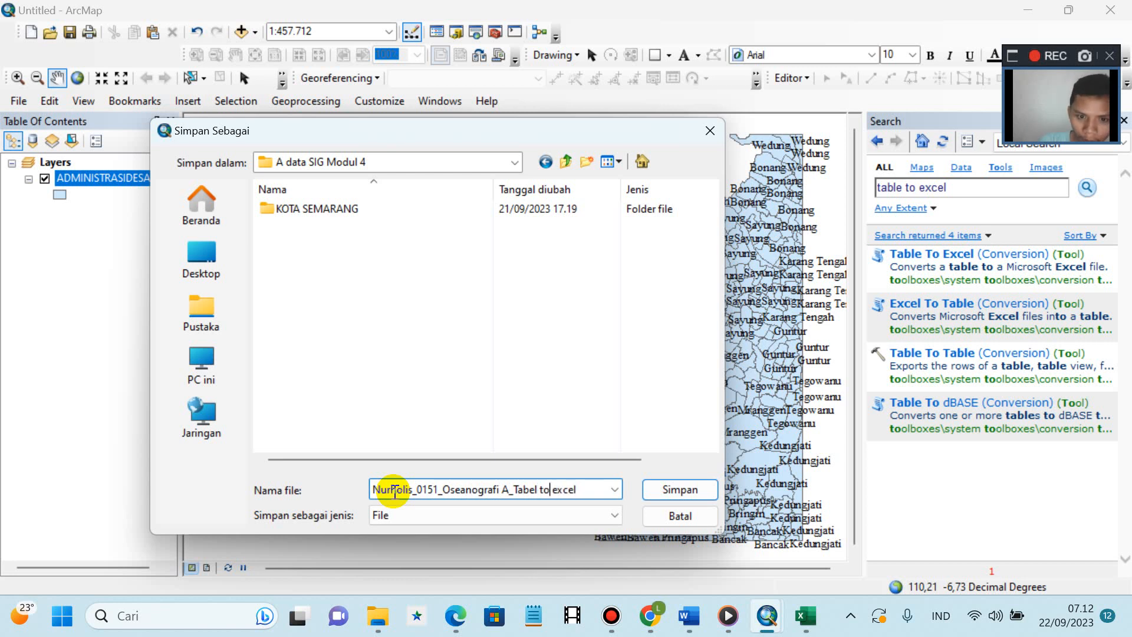
{"action": "key", "text": "BackSpace"}
{"action": "key", "text": "BackSpace"}
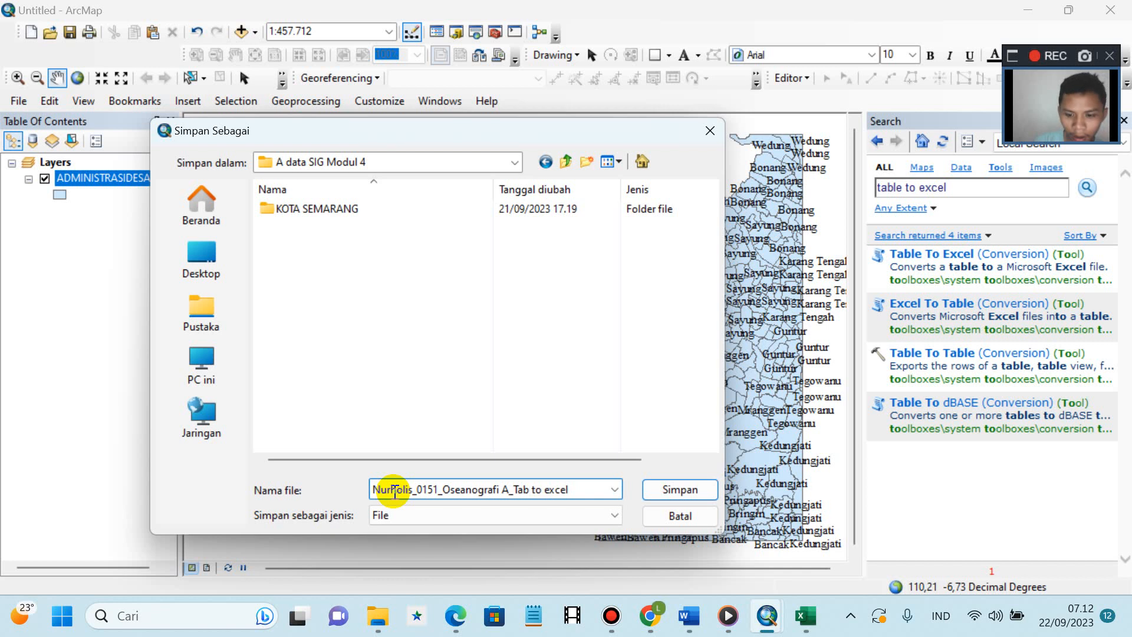
{"action": "type", "text": "le"}
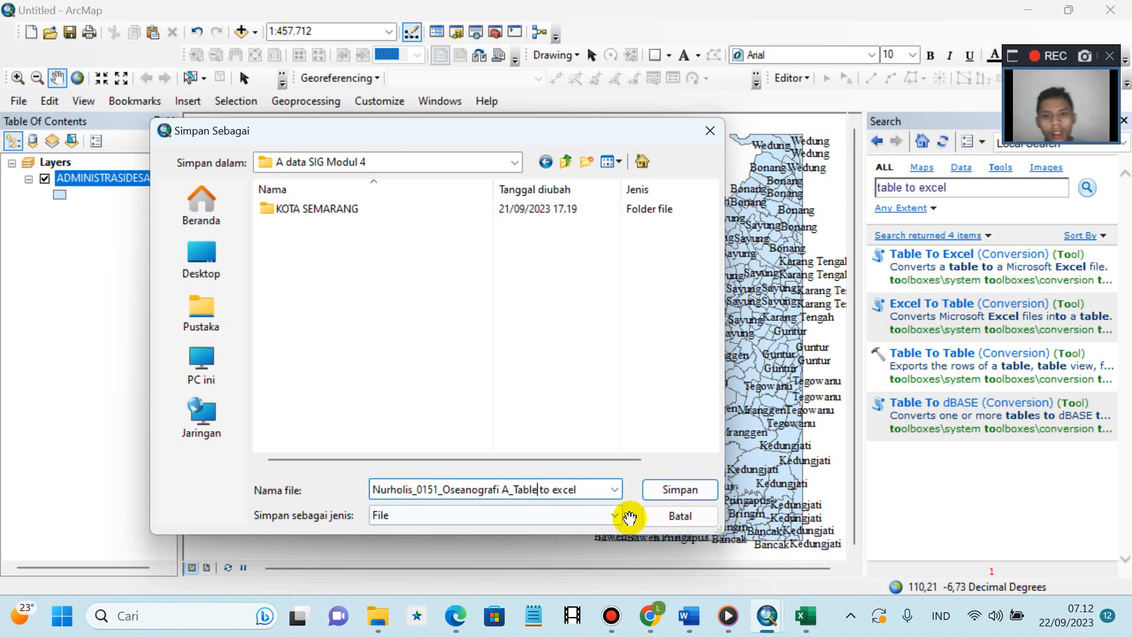
- Run the Excel export, then show the Windows desktop
{"action": "left_click", "coordinate": [678, 491]}
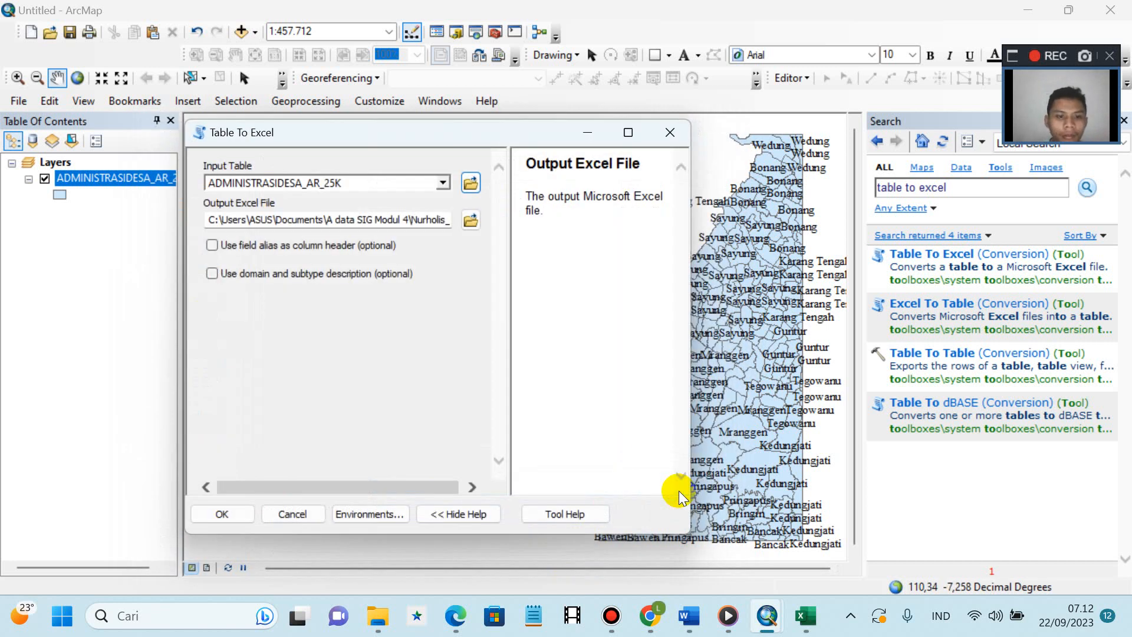
{"action": "left_click", "coordinate": [223, 512]}
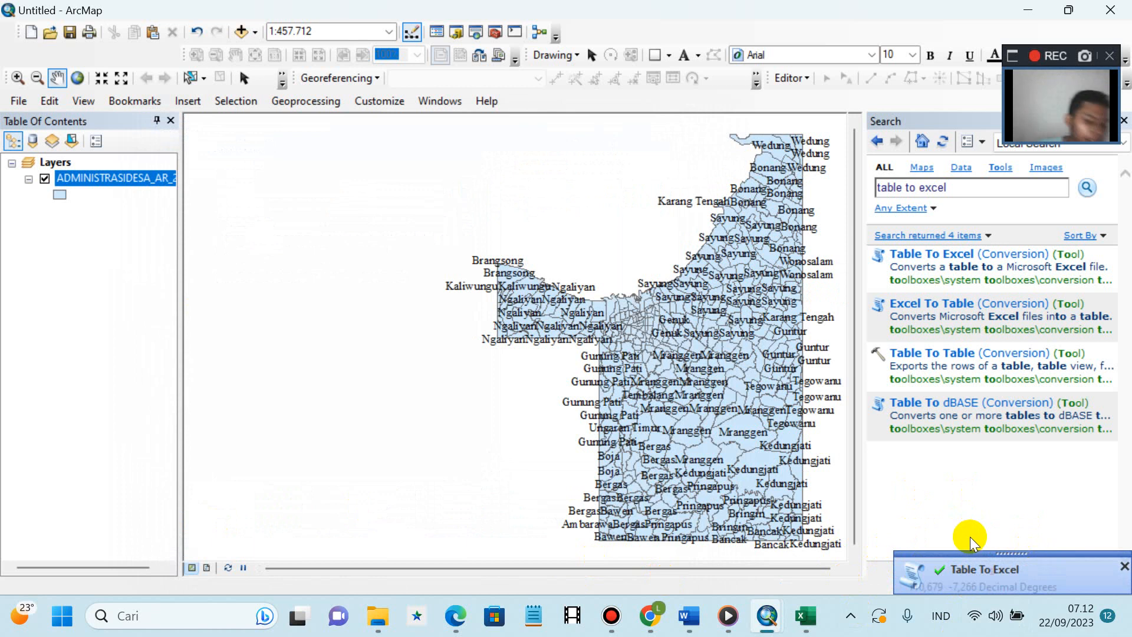
{"action": "left_click", "coordinate": [1127, 631]}
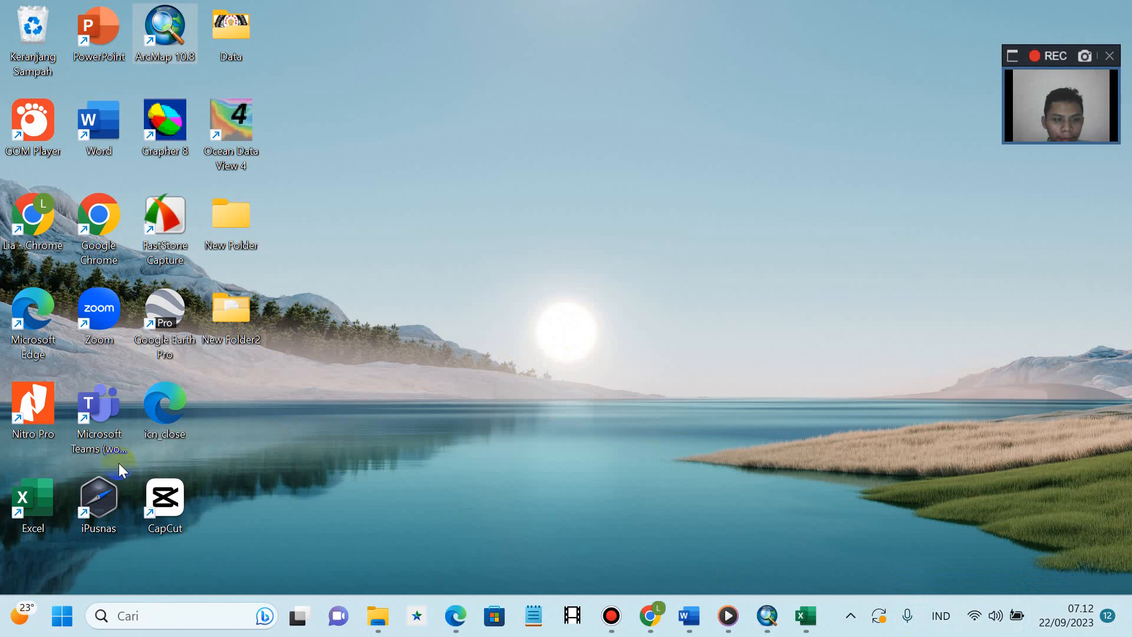
- Launch Excel maximized and open the exported Table to excel workbook from A data SIG Modul 4
{"action": "double_click", "coordinate": [43, 493]}
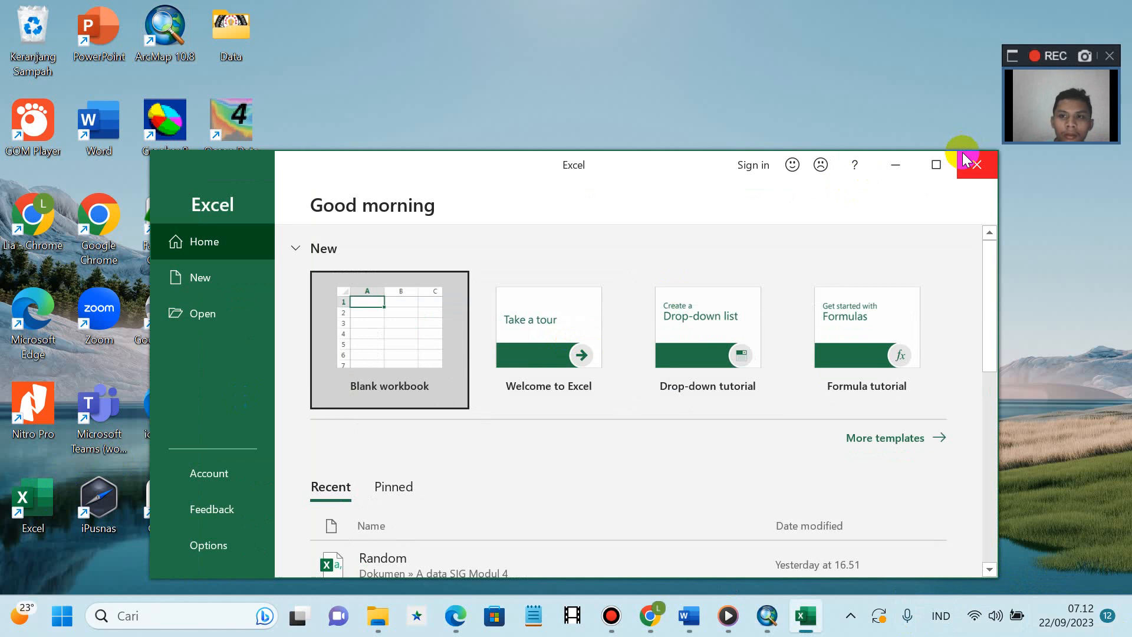
{"action": "left_click", "coordinate": [937, 166]}
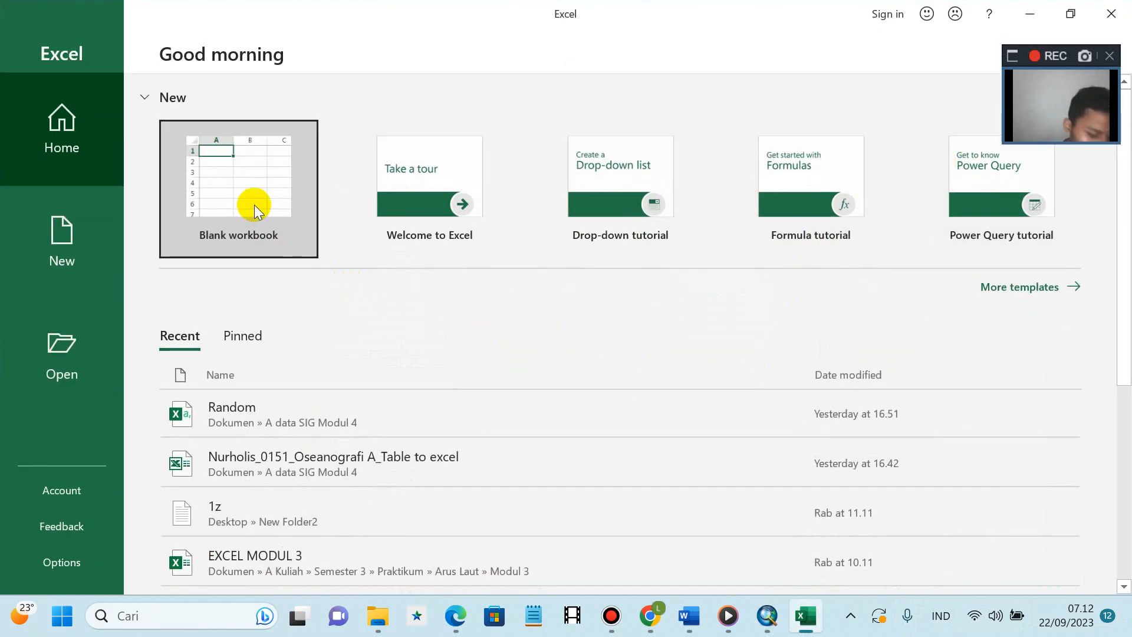
{"action": "left_click", "coordinate": [59, 360]}
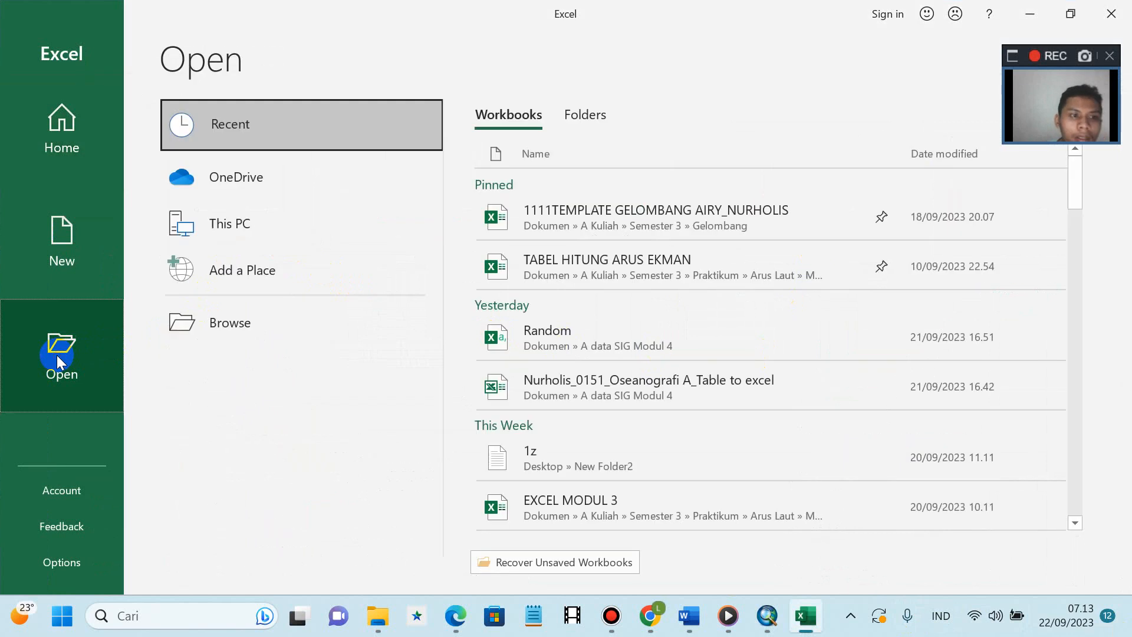
{"action": "left_click", "coordinate": [253, 330]}
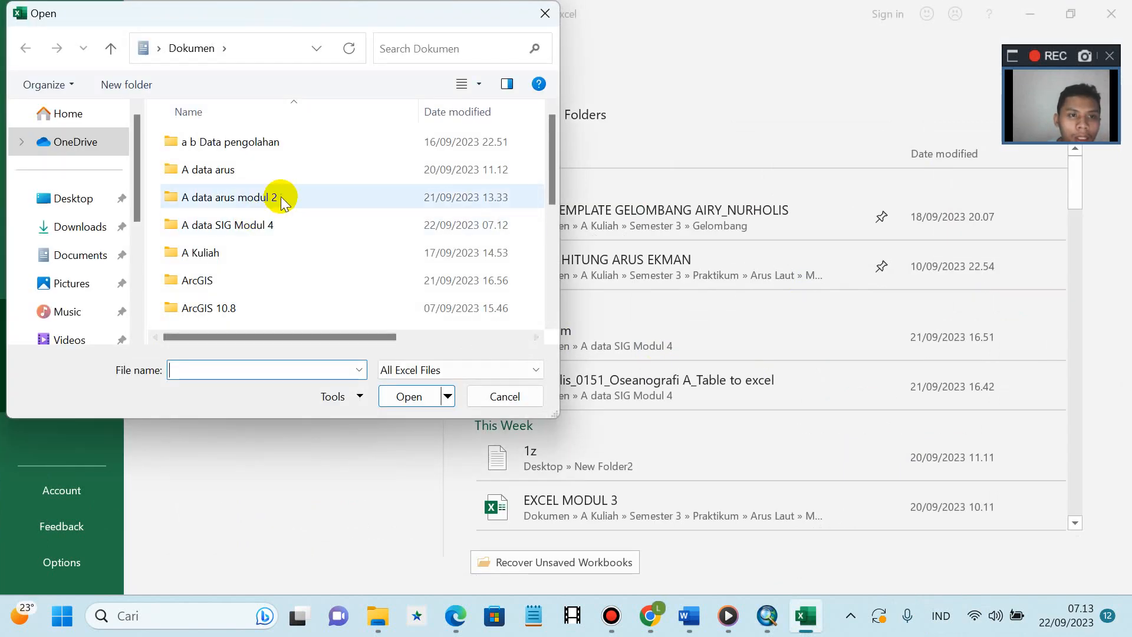
{"action": "double_click", "coordinate": [272, 223]}
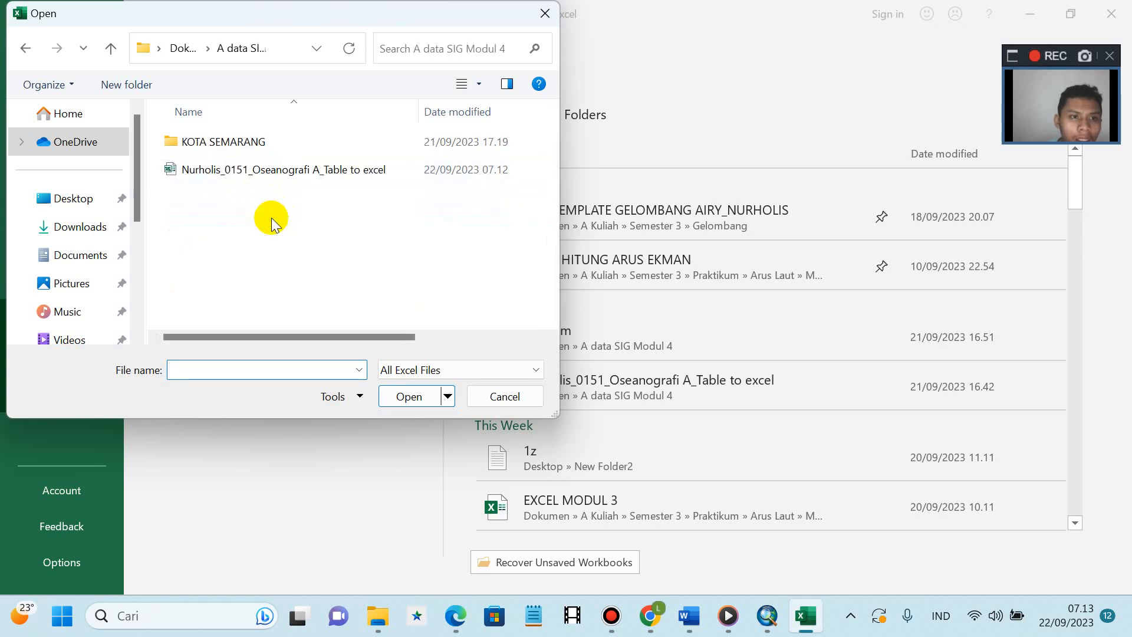
{"action": "left_click", "coordinate": [256, 183]}
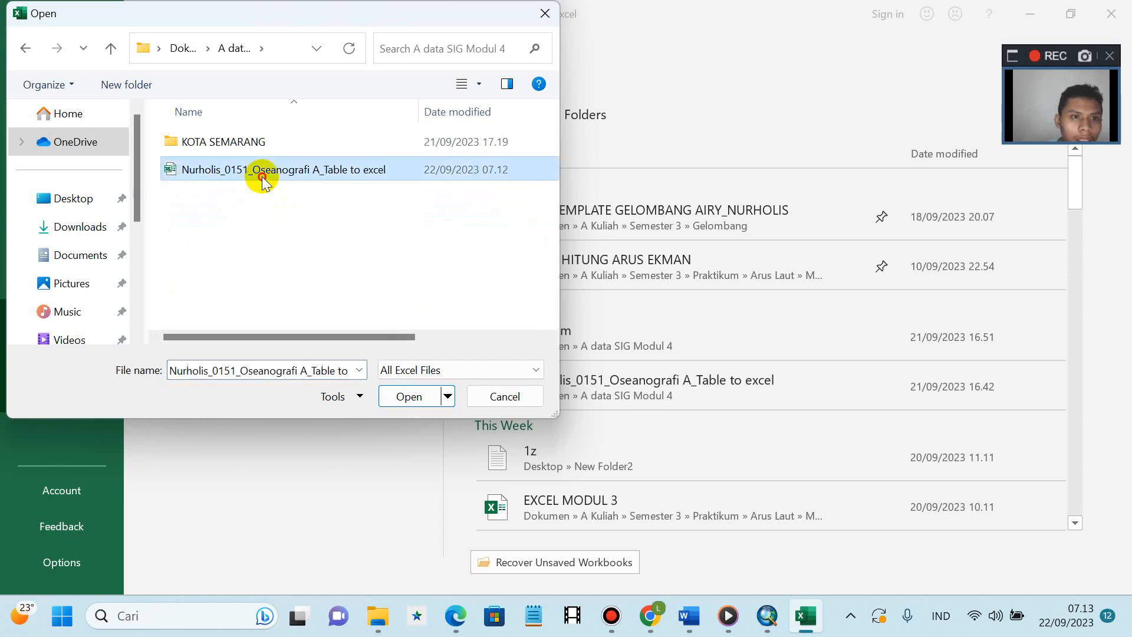
{"action": "left_click", "coordinate": [418, 398]}
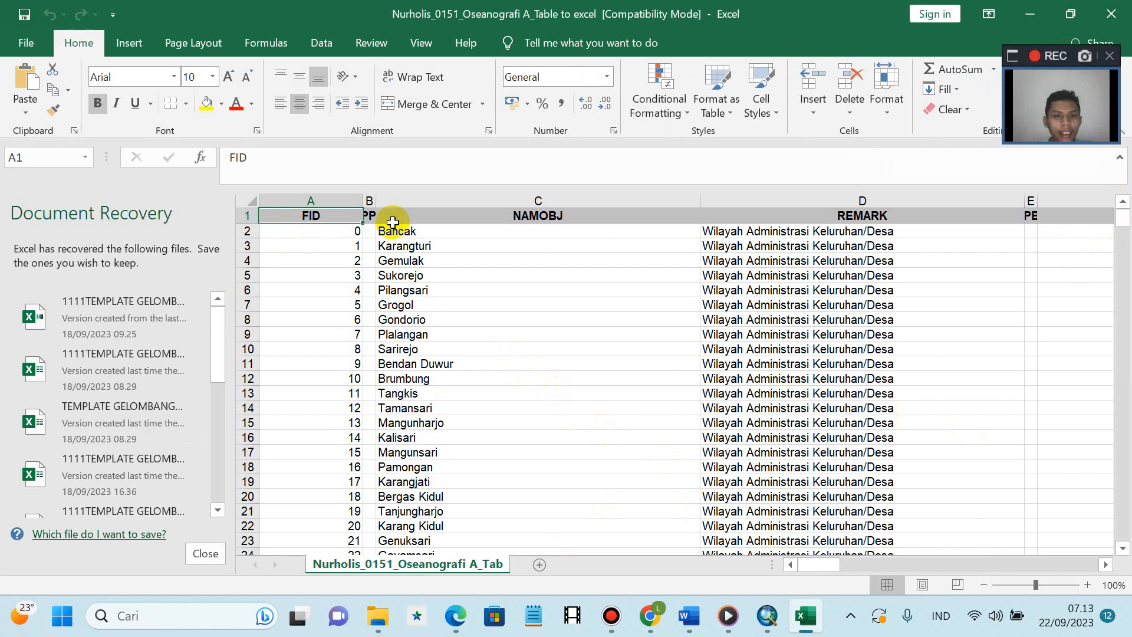
- Delete the attribute columns from C1 through AB397, leaving FID and KDPPUM
{"action": "left_click", "coordinate": [425, 243]}
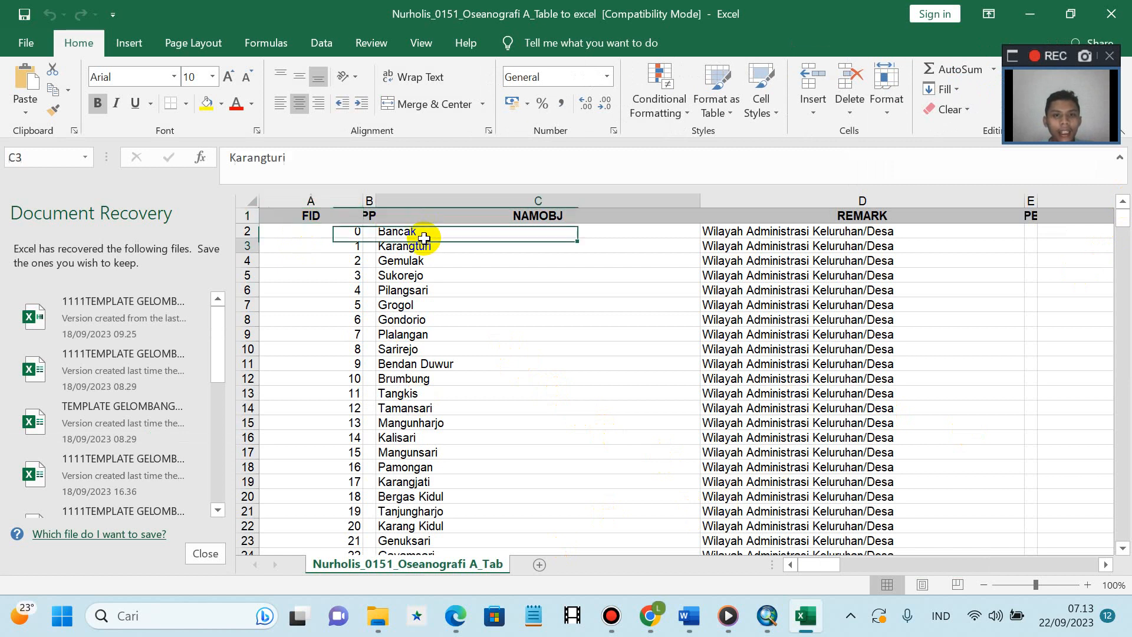
{"action": "left_click", "coordinate": [445, 216]}
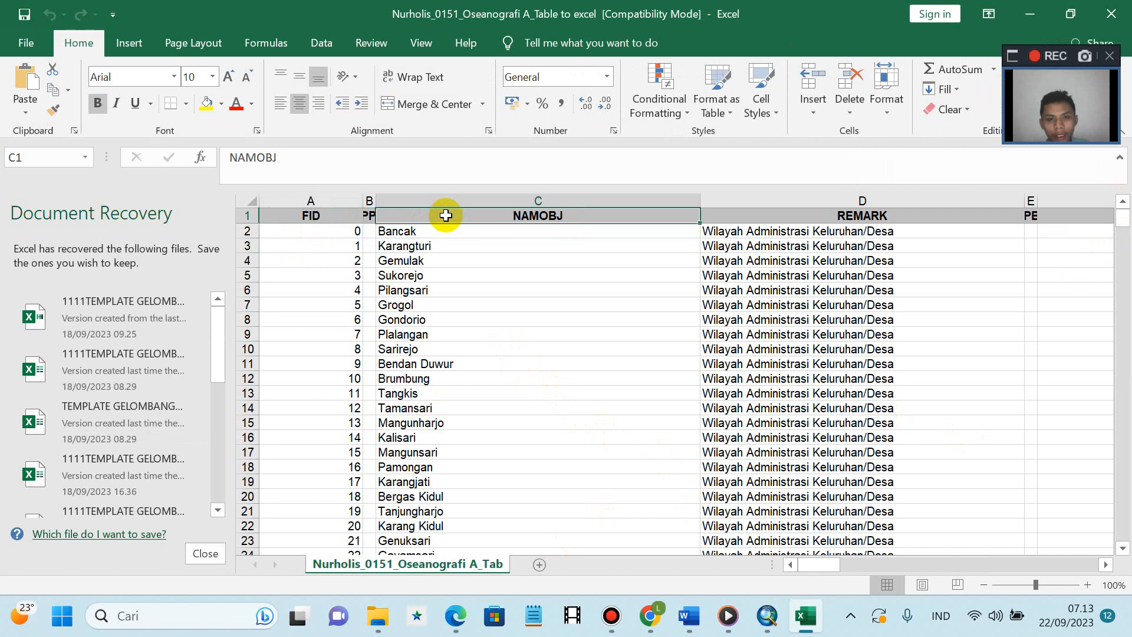
{"action": "key", "text": "ctrl+shift+Down"}
{"action": "key", "text": "ctrl+shift+Right"}
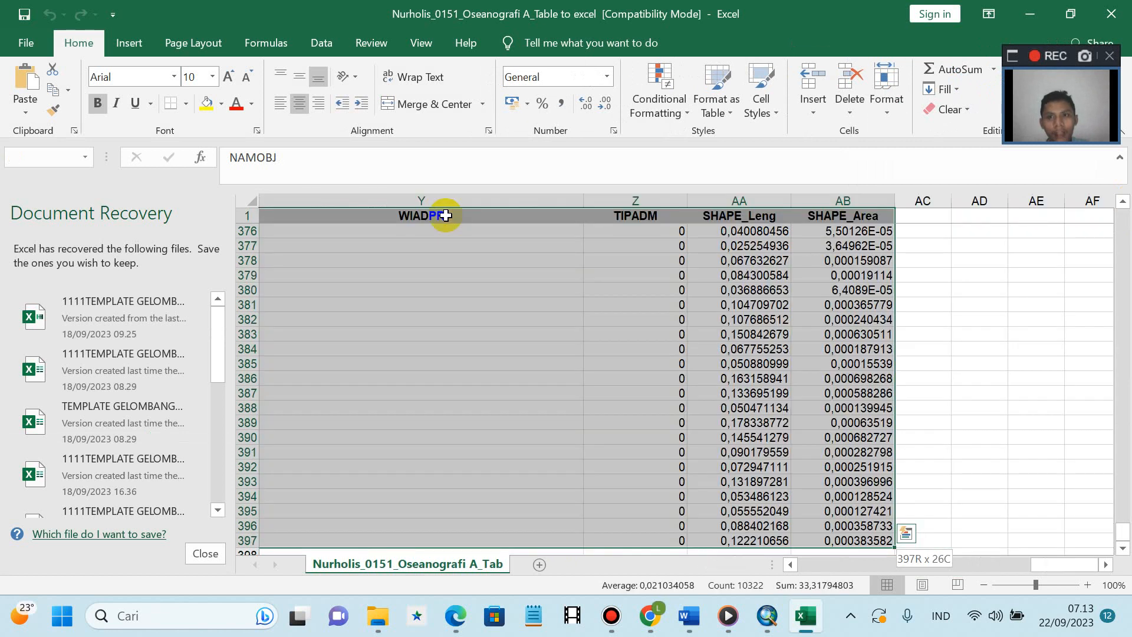
{"action": "left_click", "coordinate": [844, 104]}
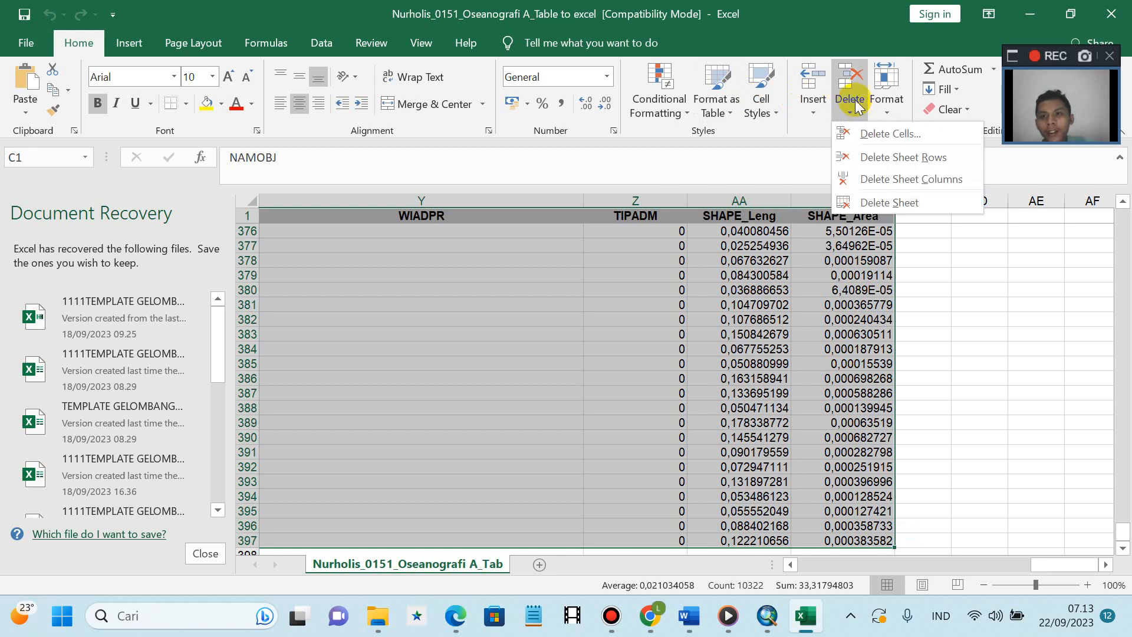
{"action": "left_click", "coordinate": [847, 88]}
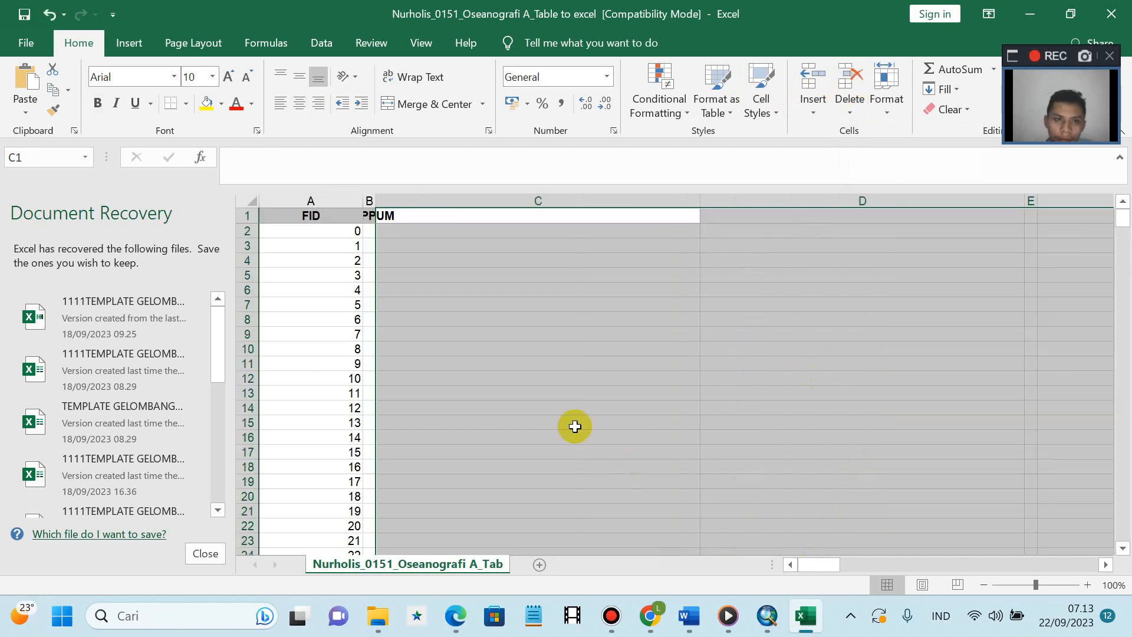
{"action": "left_click", "coordinate": [556, 412]}
- Clear the KDPPUM heading from B1 and widen column B
{"action": "left_click", "coordinate": [371, 217]}
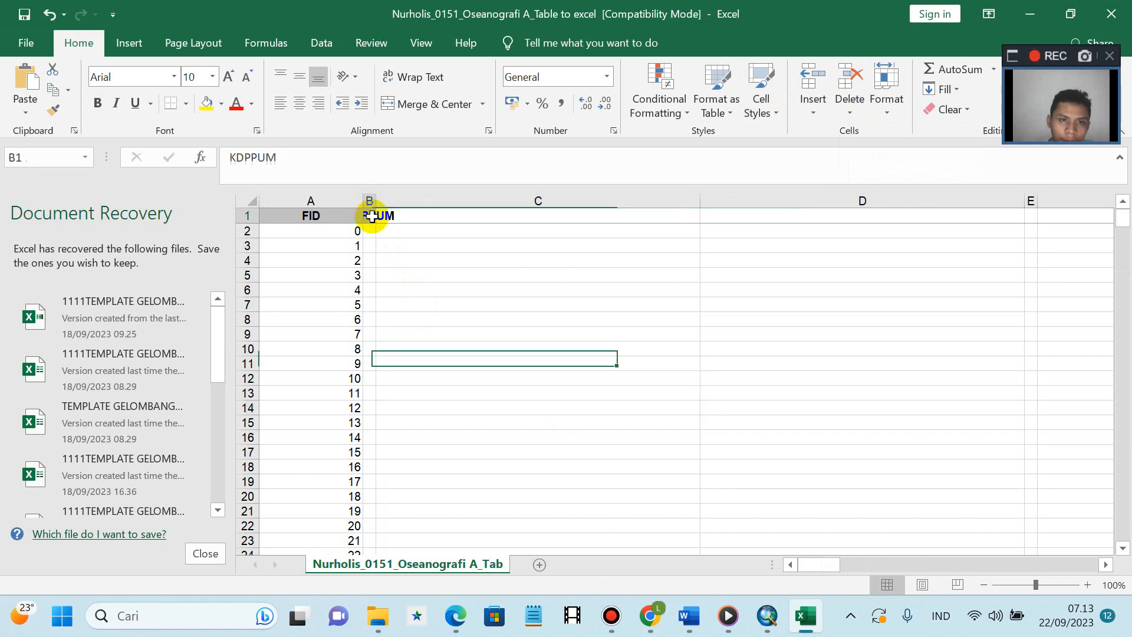
{"action": "key", "text": "BackSpace"}
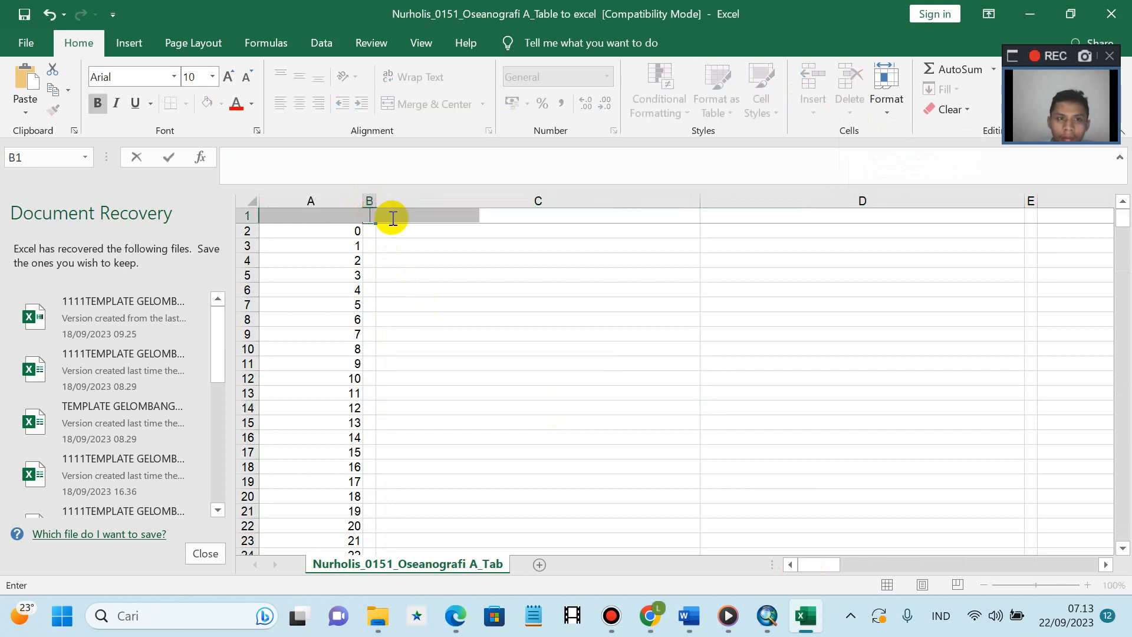
{"action": "key", "text": "Return"}
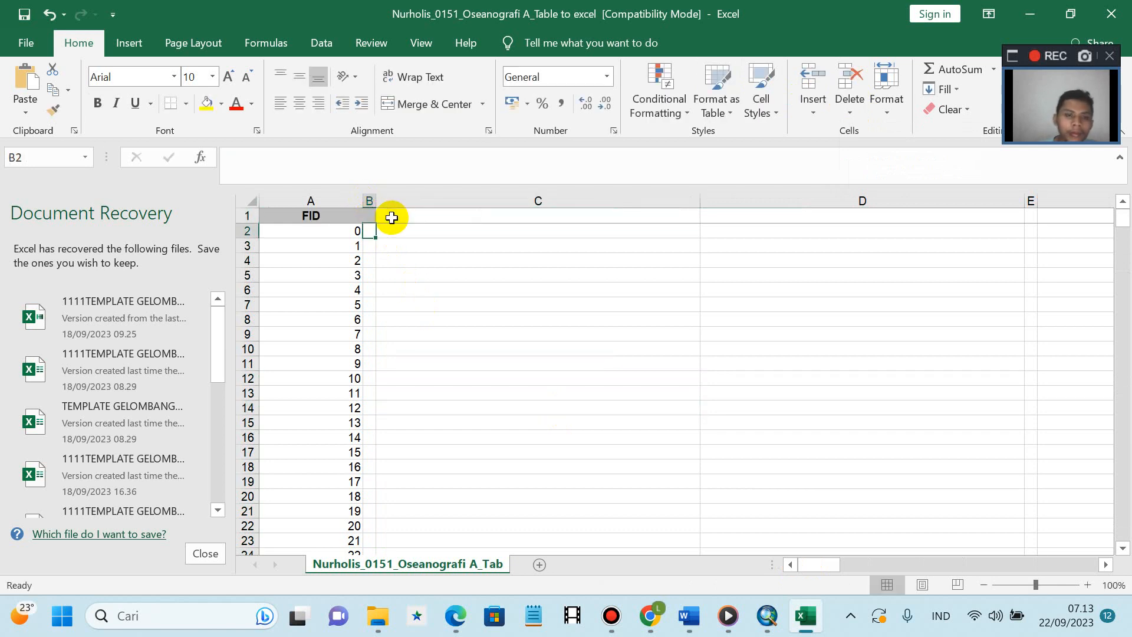
{"action": "left_click_drag", "start_coordinate": [376, 201], "coordinate": [443, 204]}
{"action": "left_click", "coordinate": [414, 219]}
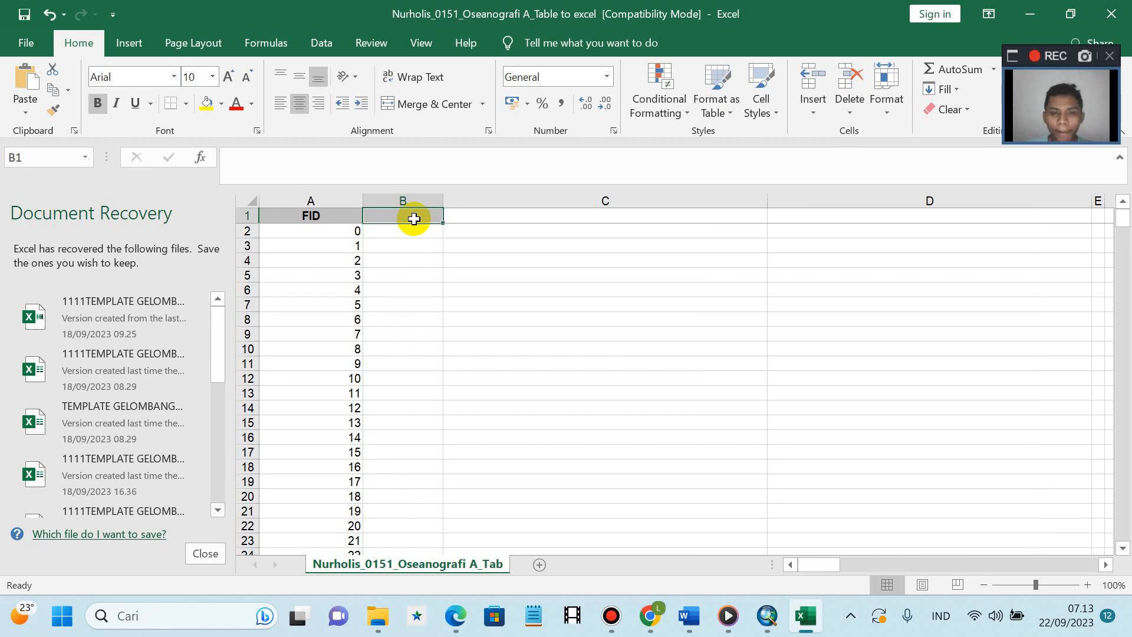
- Enter the heading FASKES in cell B1
{"action": "left_click", "coordinate": [351, 181]}
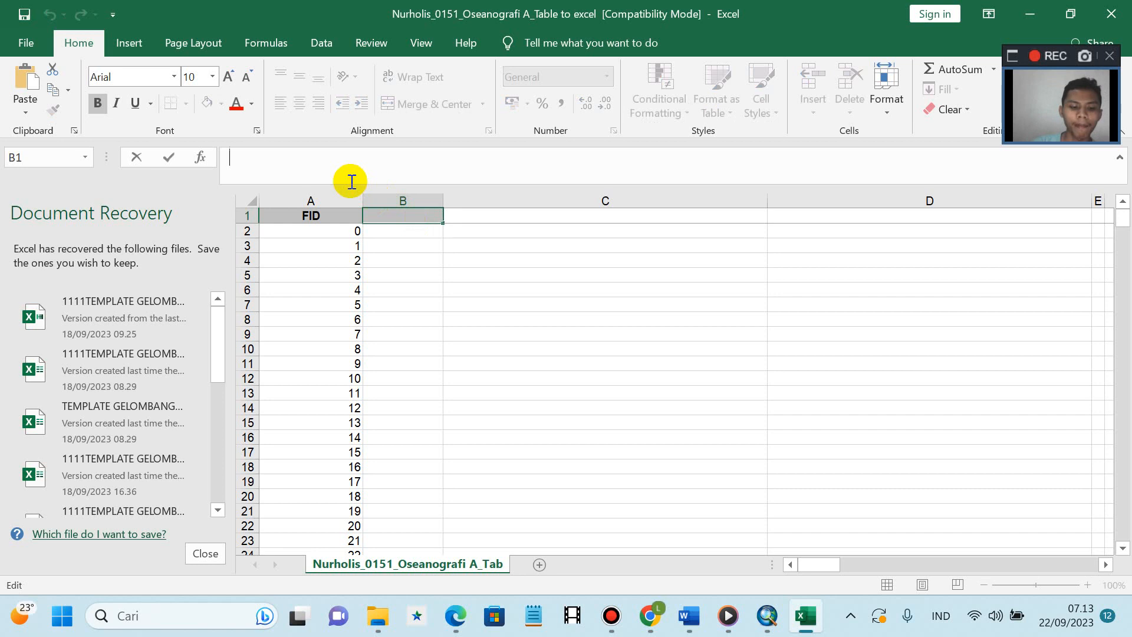
{"action": "type", "text": "FA"}
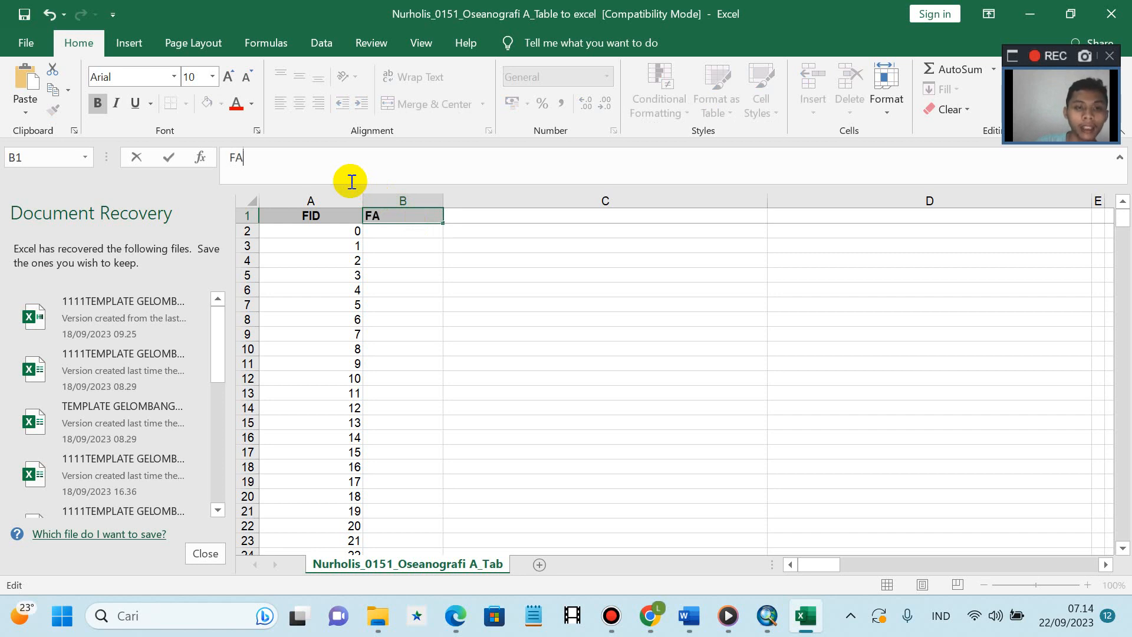
{"action": "type", "text": "SKES"}
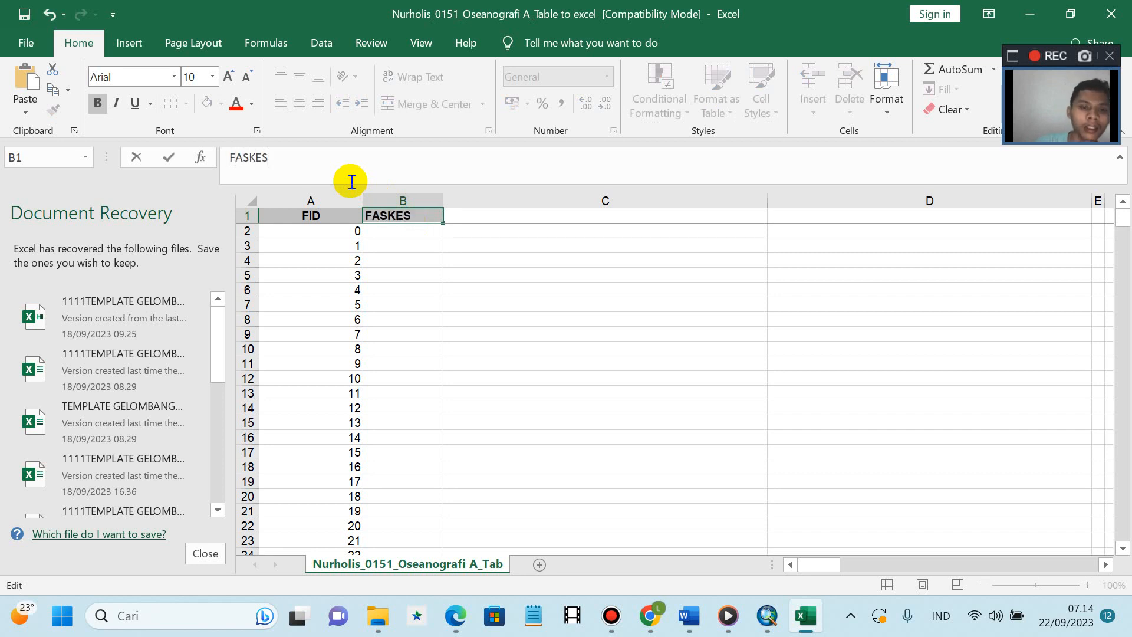
{"action": "left_click", "coordinate": [379, 234]}
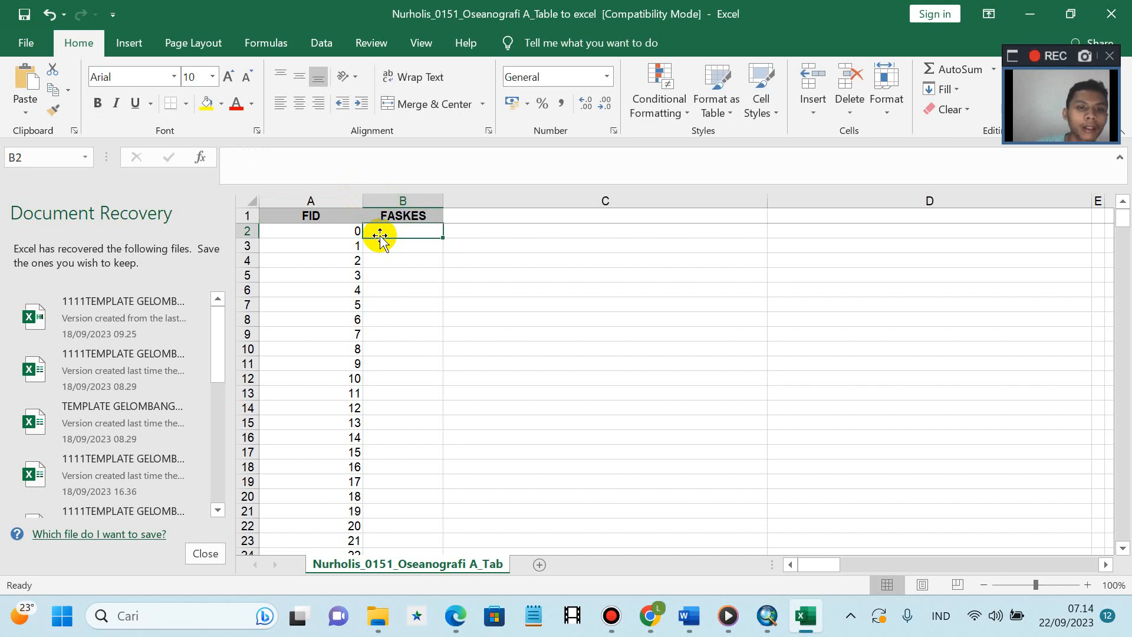
- Enter =RANDBETWEEN(1;10) in cell B2, correcting the misspelled function name
{"action": "left_click", "coordinate": [272, 175]}
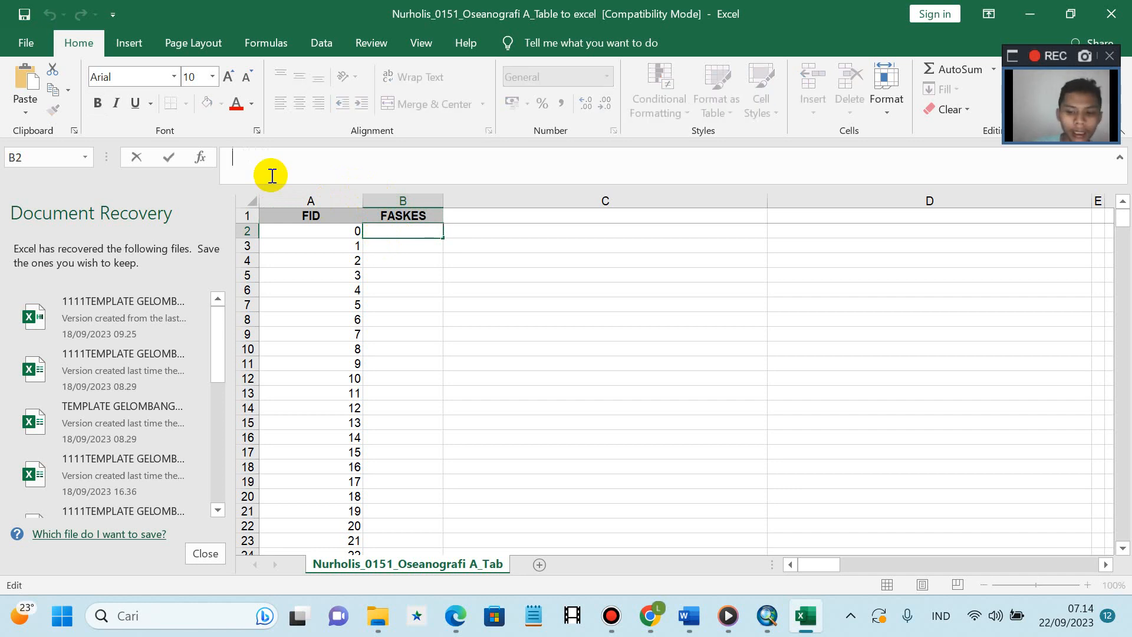
{"action": "type", "text": "="}
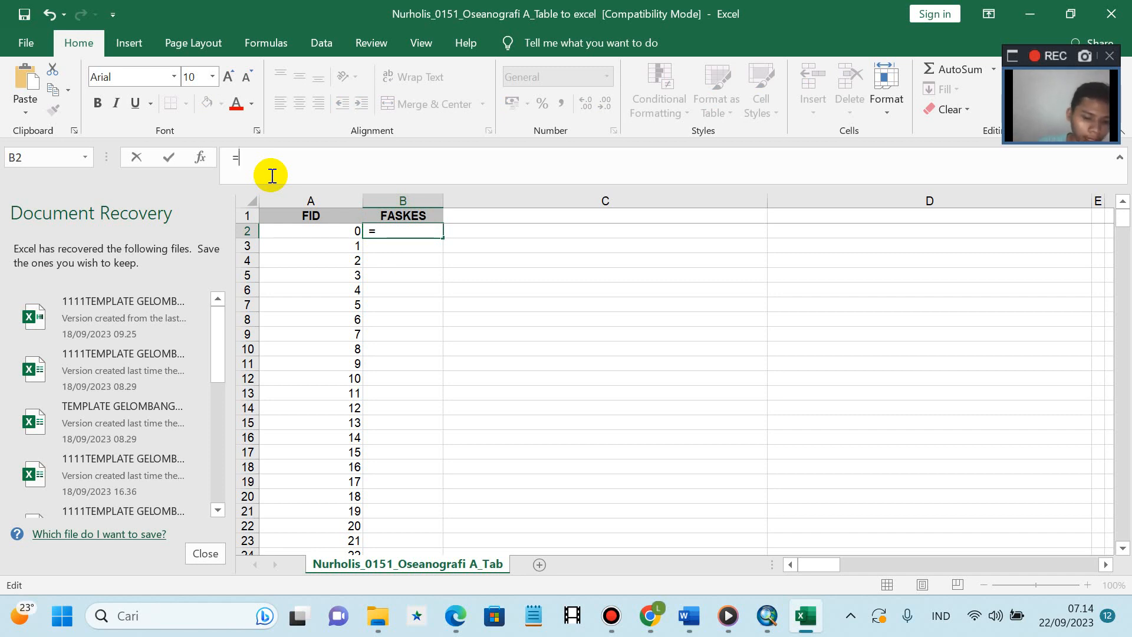
{"action": "type", "text": "RAND"}
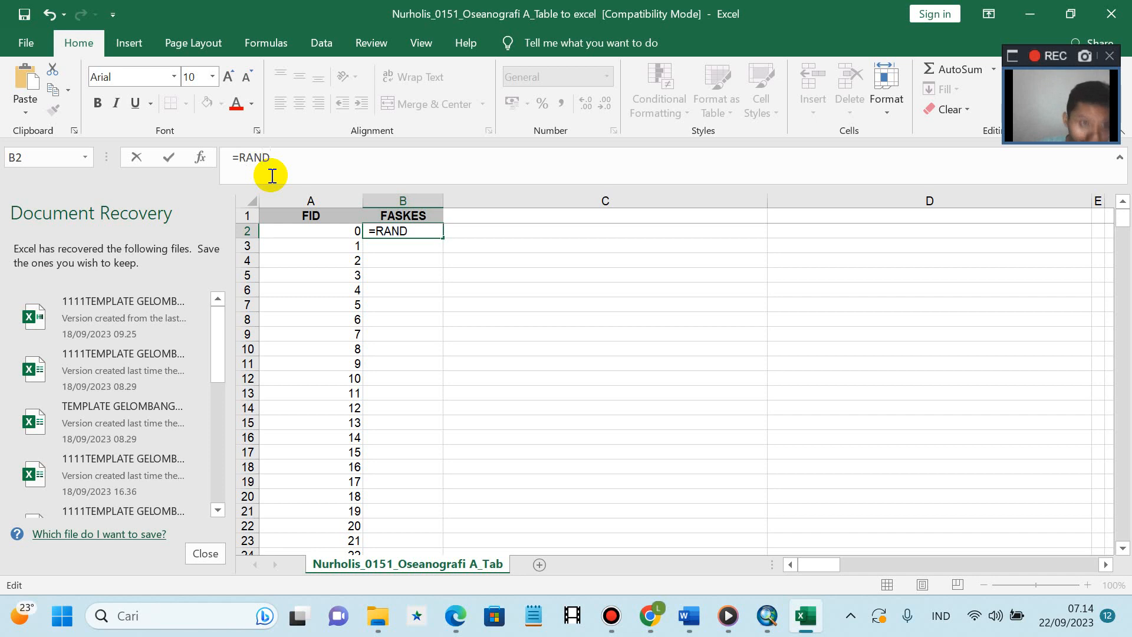
{"action": "type", "text": "BE"}
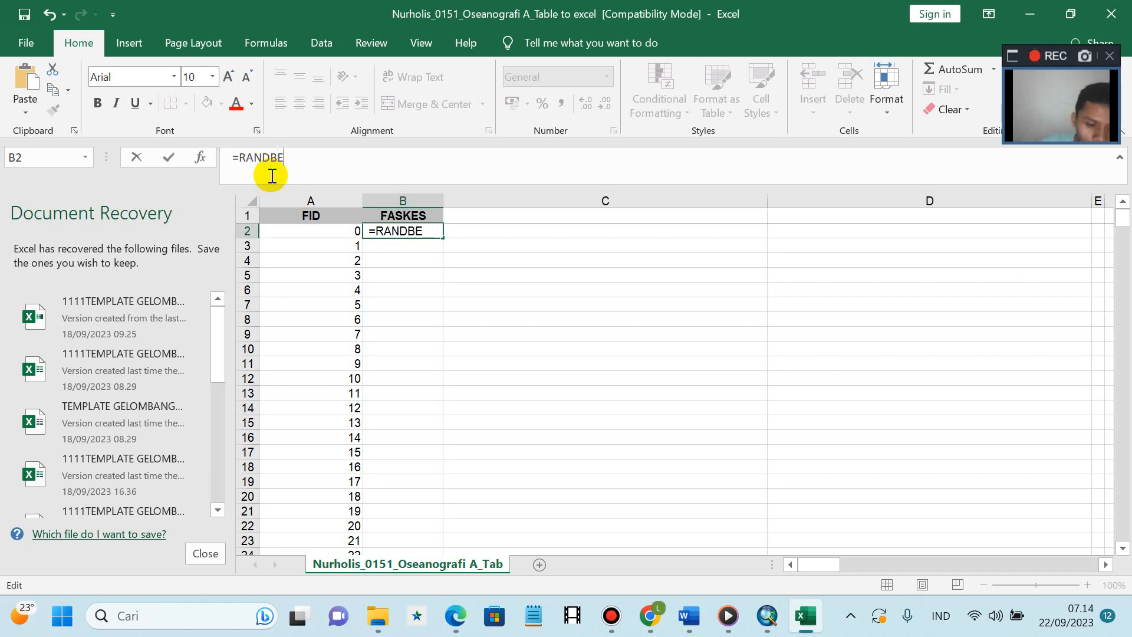
{"action": "type", "text": "ETWAN"}
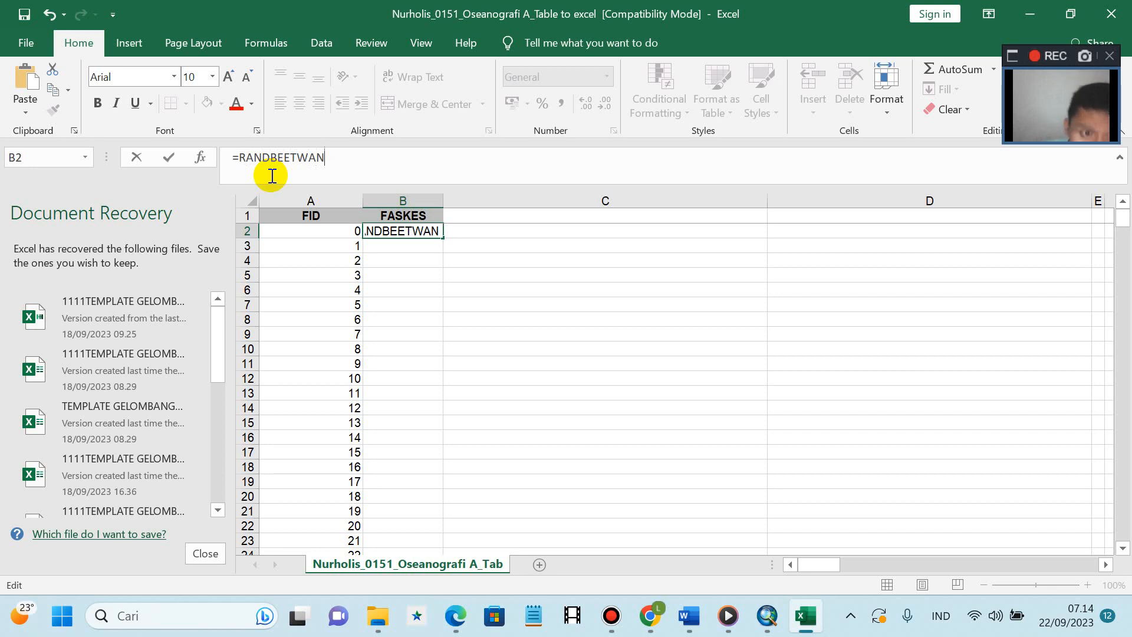
{"action": "key", "text": "BackSpace"}
{"action": "key", "text": "BackSpace"}
{"action": "key", "text": "BackSpace"}
{"action": "key", "text": "BackSpace"}
{"action": "key", "text": "BackSpace"}
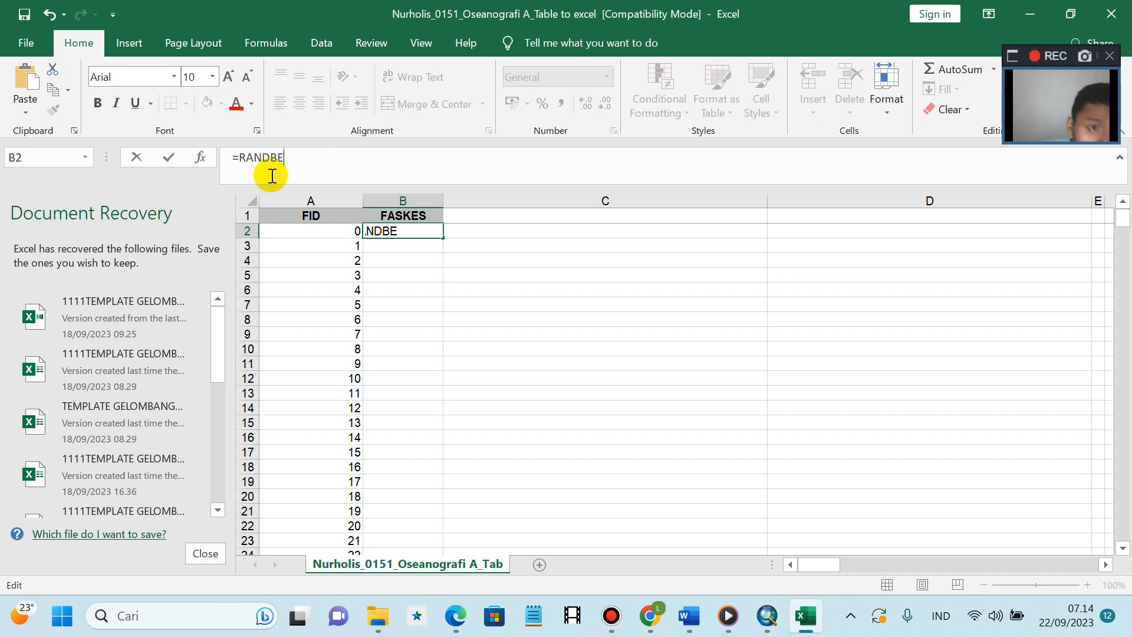
{"action": "type", "text": "TWEEN"}
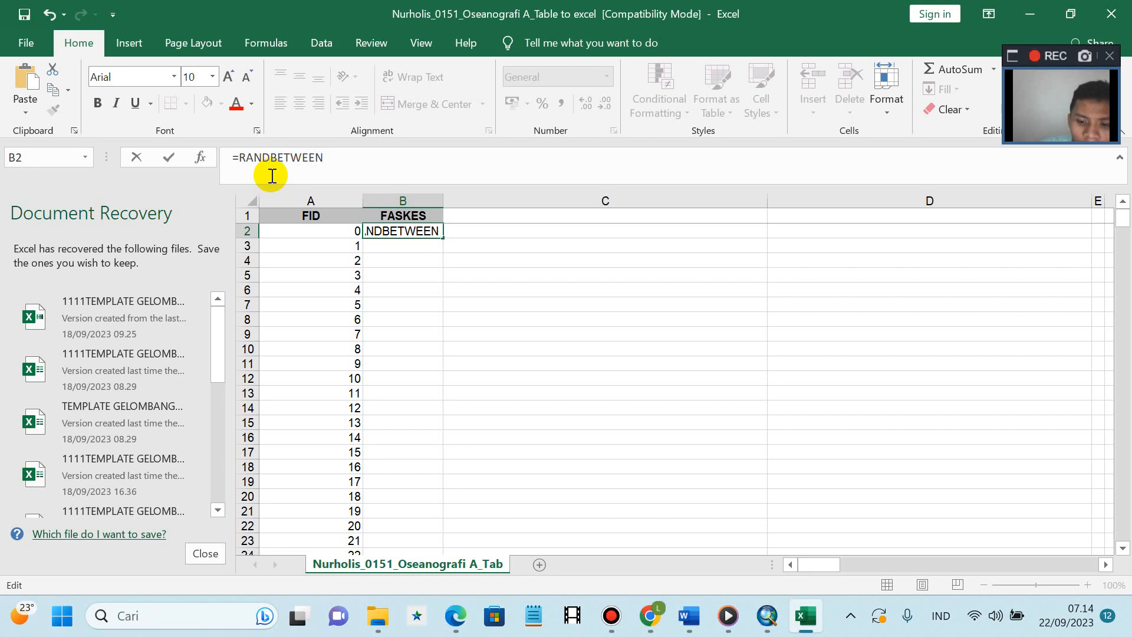
{"action": "type", "text": "(1"}
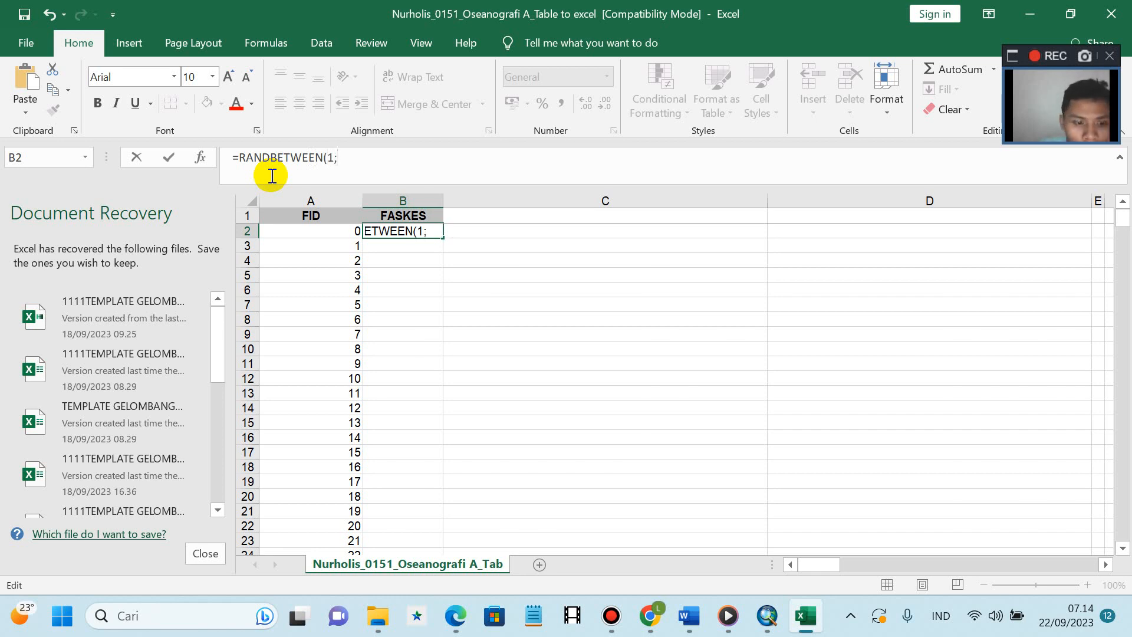
{"action": "type", "text": ";10"}
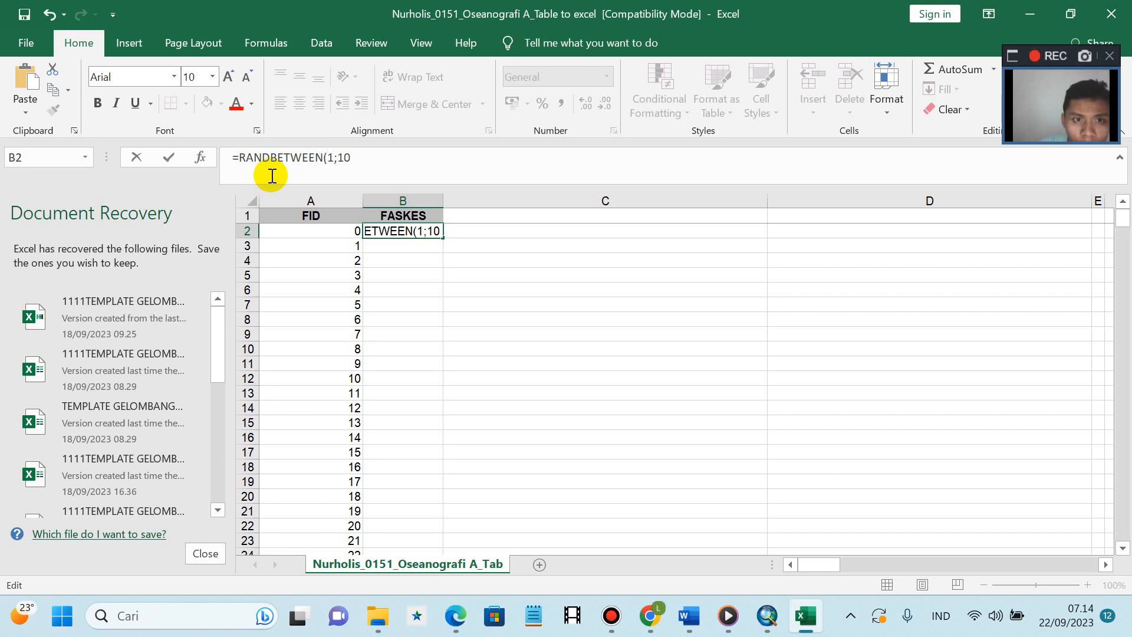
{"action": "type", "text": ")"}
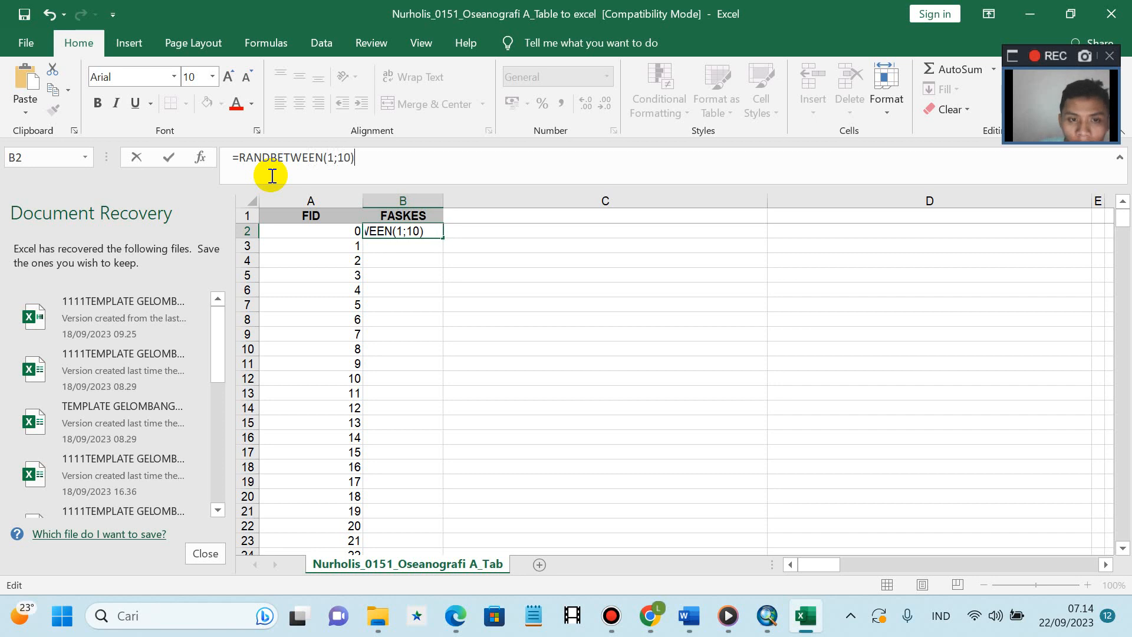
{"action": "key", "text": "Return"}
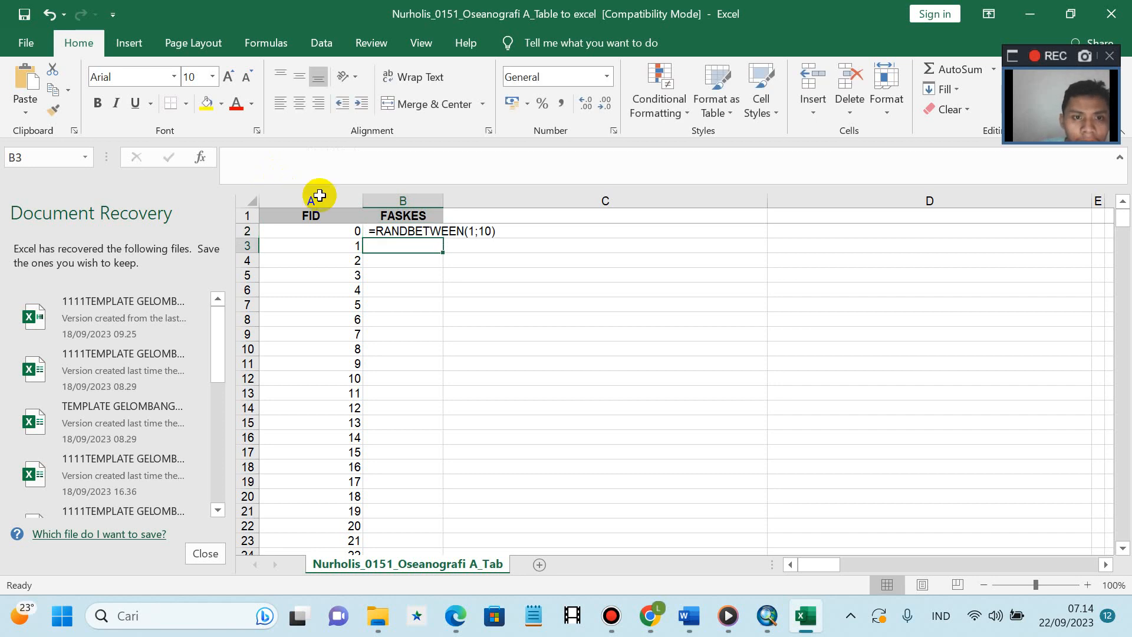
- Recalculate B2's RANDBETWEEN formula and fill it down the whole FASKES column
{"action": "left_click", "coordinate": [433, 231]}
{"action": "left_click", "coordinate": [236, 161]}
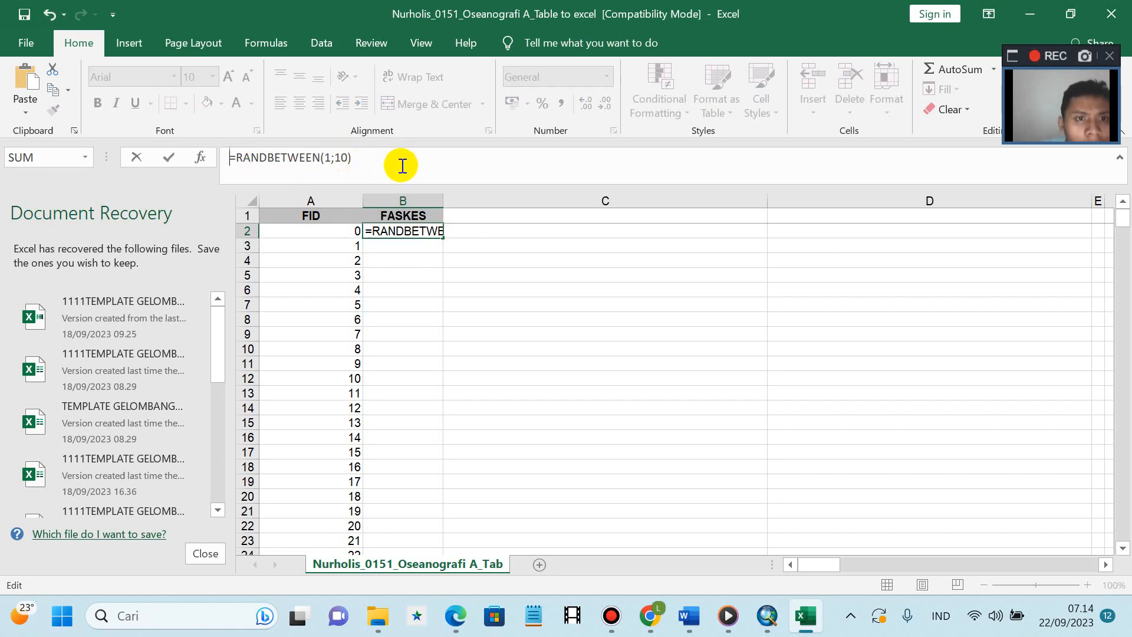
{"action": "key", "text": "Return"}
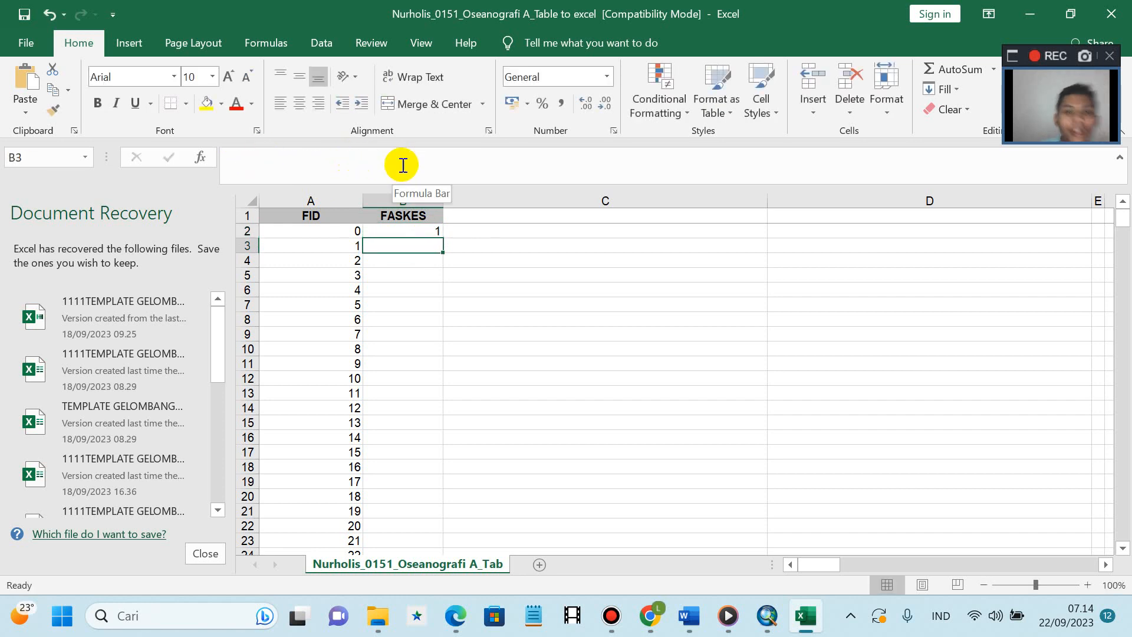
{"action": "left_click", "coordinate": [418, 231]}
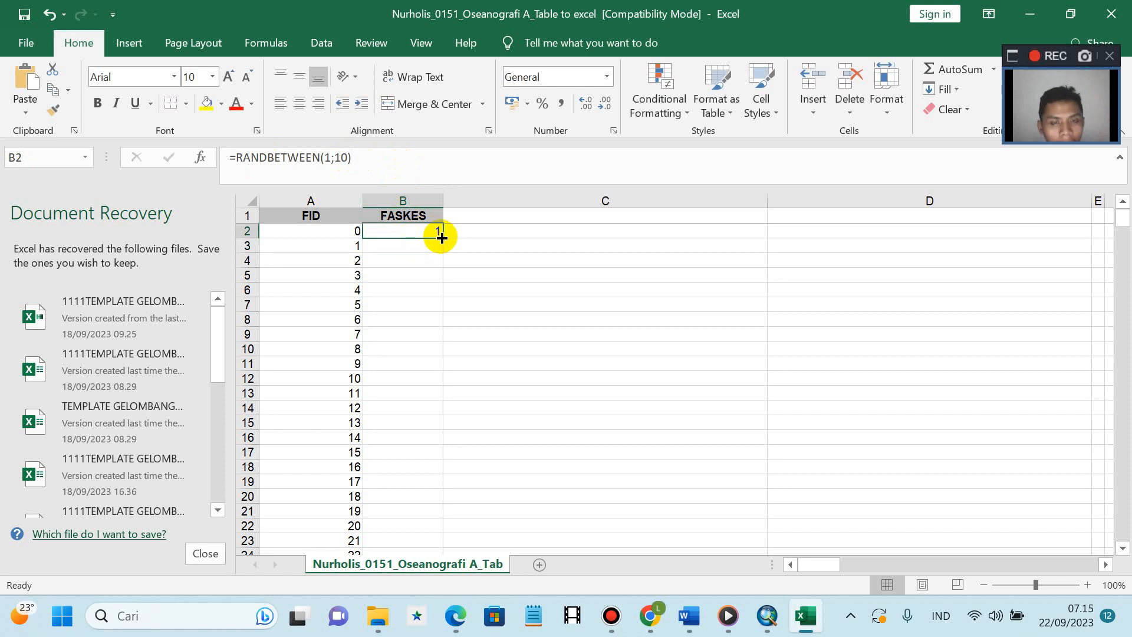
{"action": "double_click", "coordinate": [441, 238]}
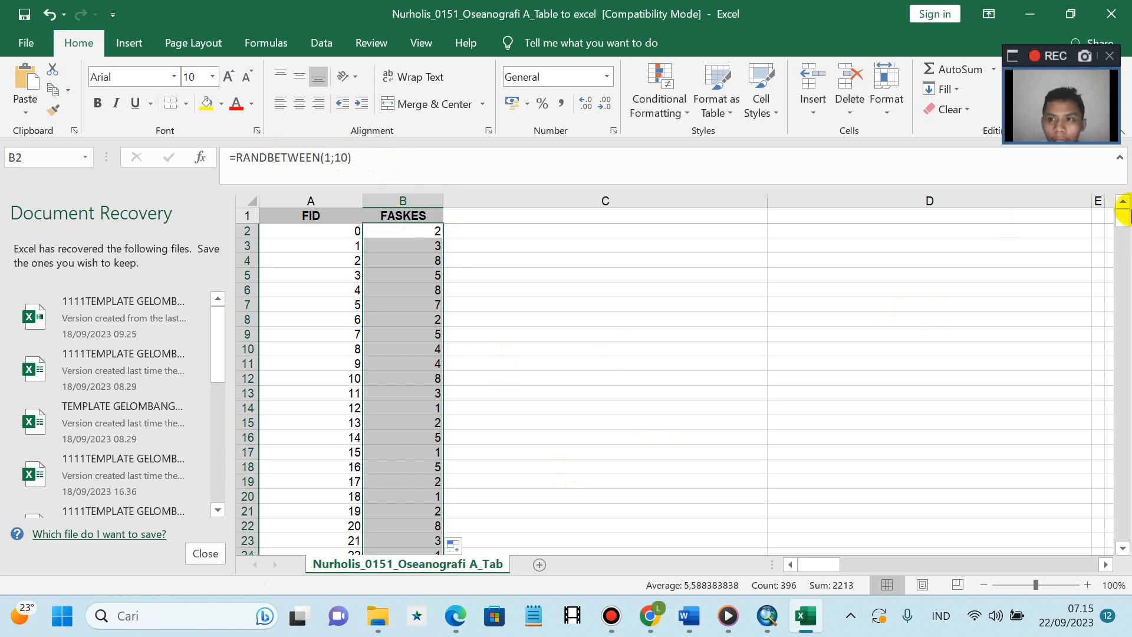
{"action": "left_click_drag", "start_coordinate": [1120, 215], "coordinate": [1126, 187]}
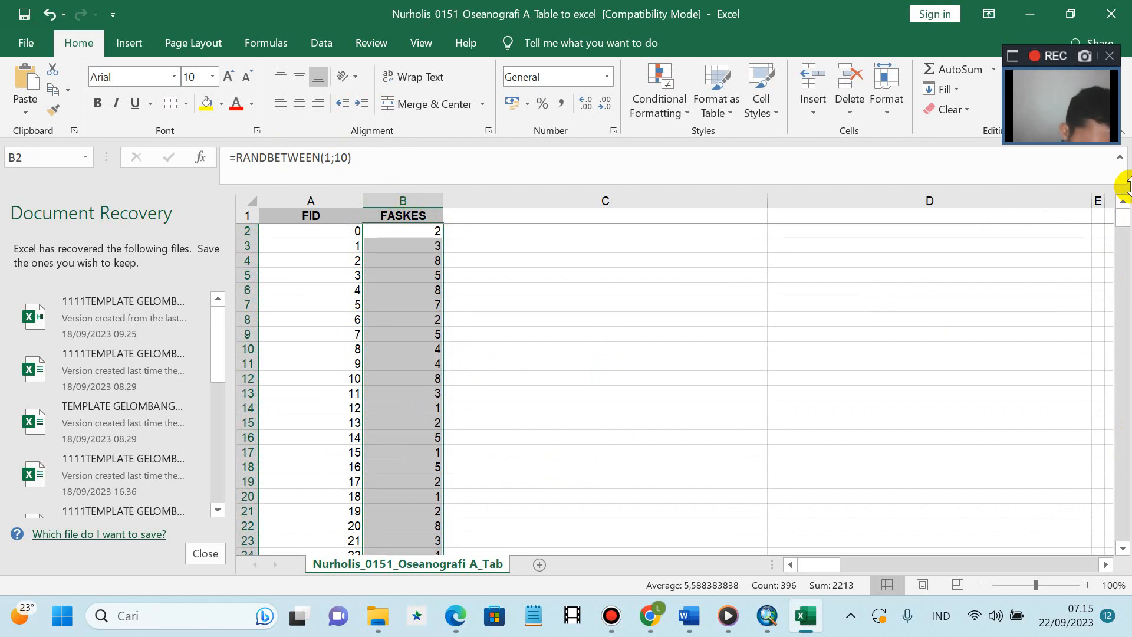
- Copy the FID and FASKES columns down to the last row
{"action": "left_click", "coordinate": [317, 214]}
{"action": "key", "text": "ctrl+shift+Right"}
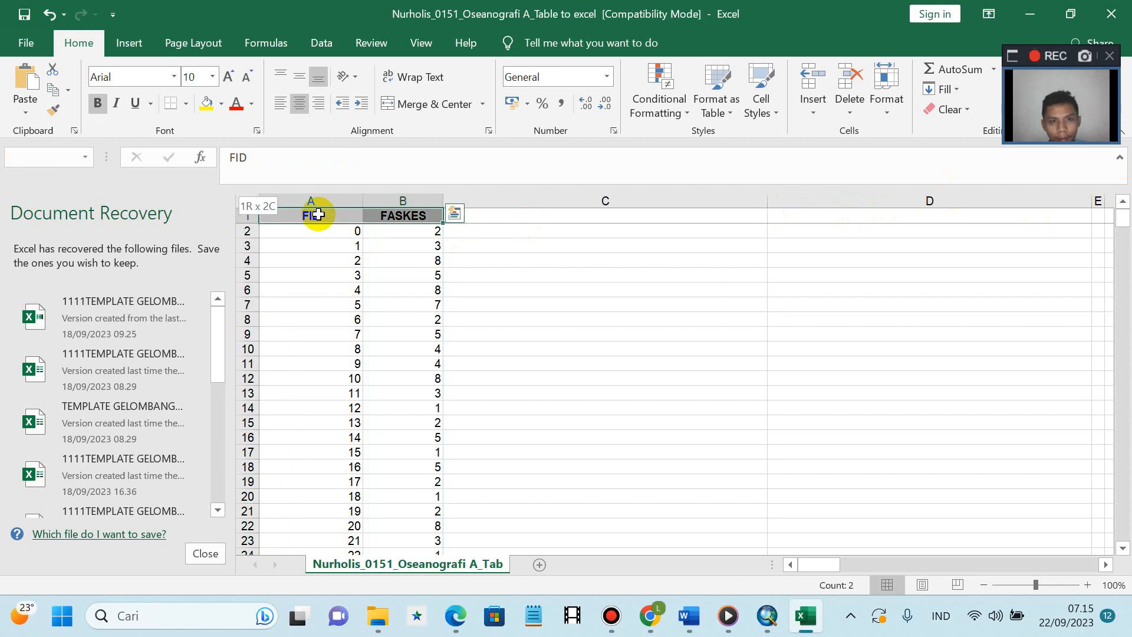
{"action": "key", "text": "ctrl+shift+Down"}
{"action": "key", "text": "ctrl+c"}
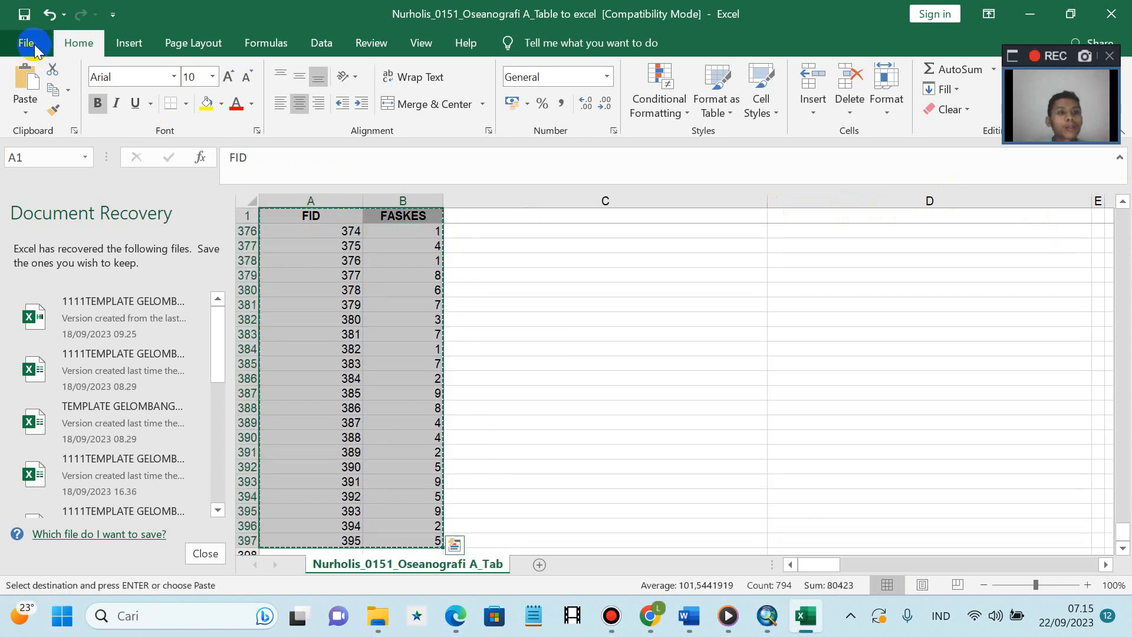
- Create a blank workbook and paste the FID and FASKES columns into A1 as values only
{"action": "left_click", "coordinate": [28, 43]}
{"action": "left_click", "coordinate": [260, 176]}
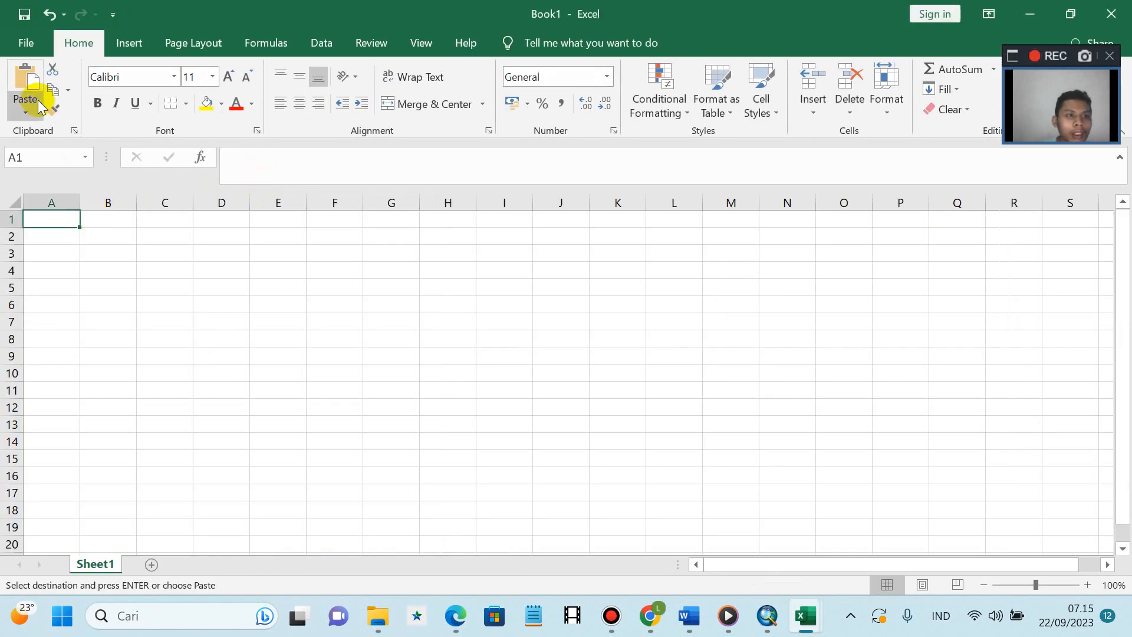
{"action": "left_click", "coordinate": [26, 107]}
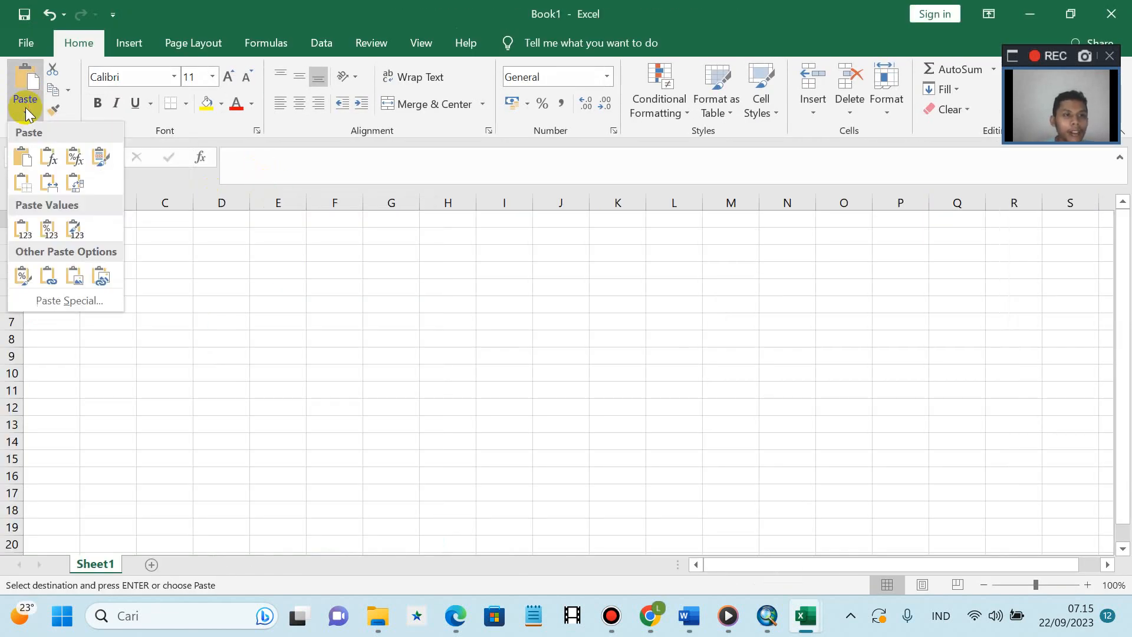
{"action": "left_click", "coordinate": [20, 227]}
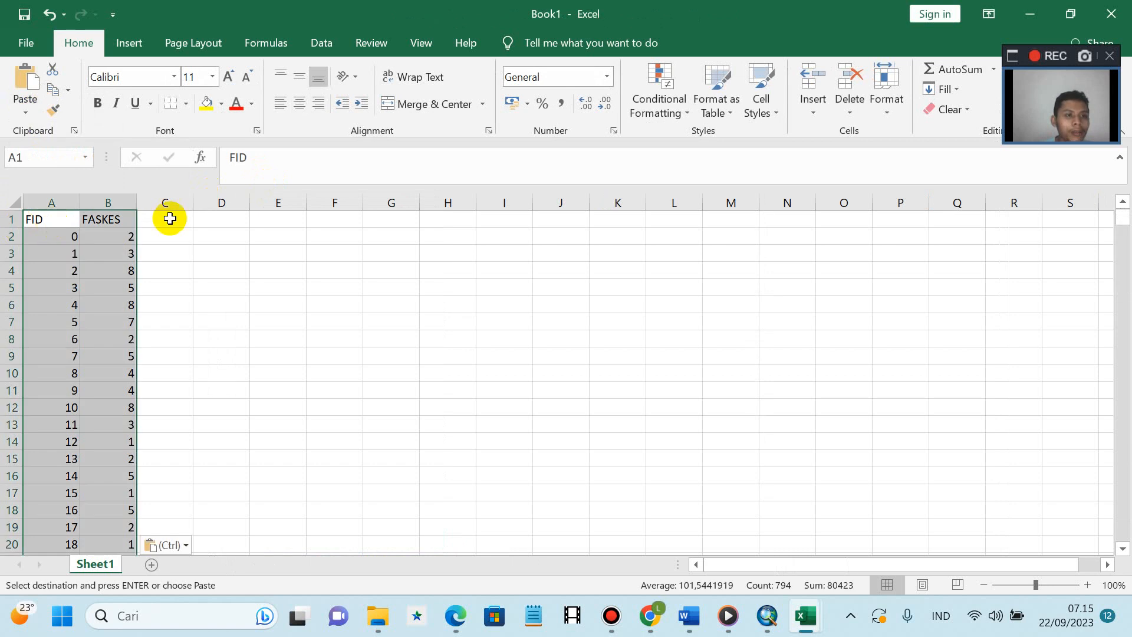
{"action": "left_click", "coordinate": [198, 217]}
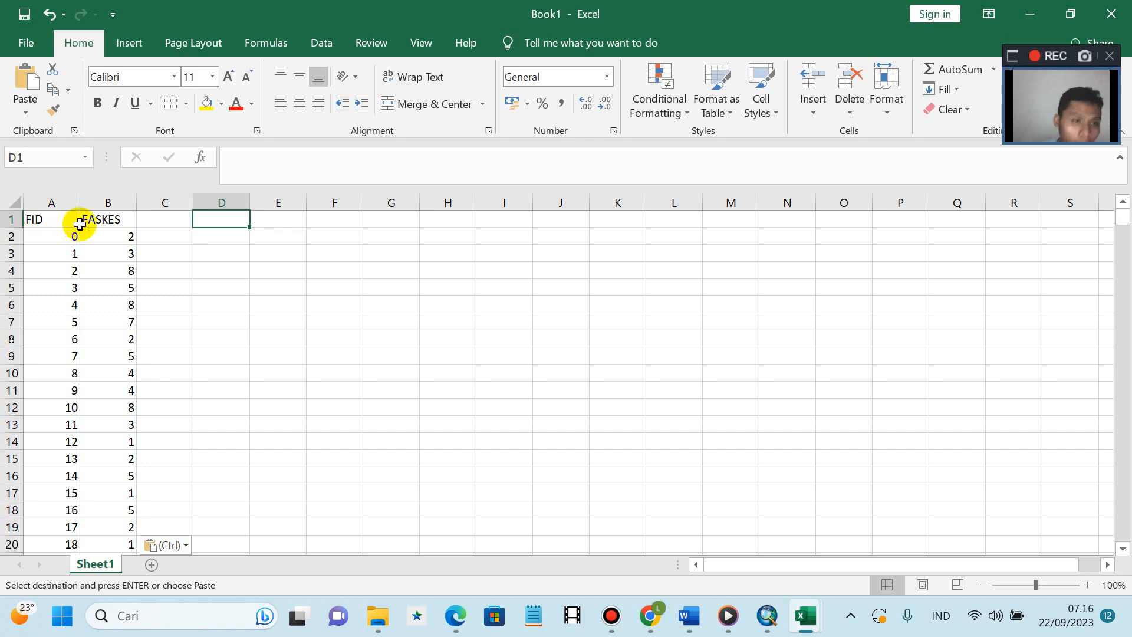
{"action": "left_click", "coordinate": [67, 221]}
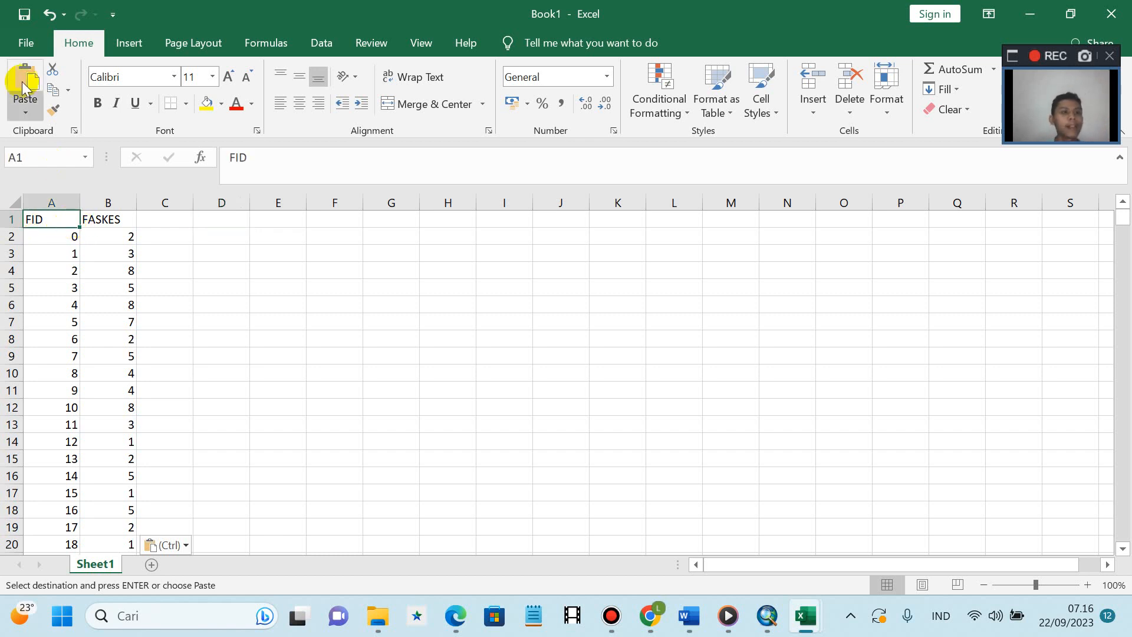
{"action": "left_click", "coordinate": [13, 43]}
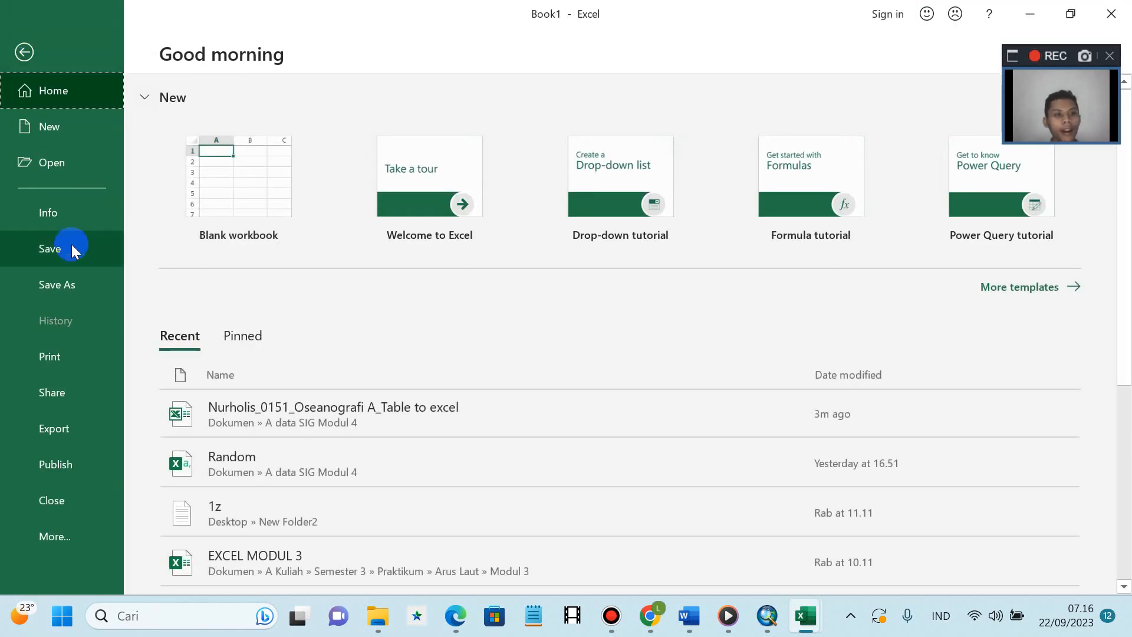
- Save Book1 as CSV UTF-8 (Comma delimited) in A data SIG Modul 4, keeping the CSV format
{"action": "left_click", "coordinate": [76, 281]}
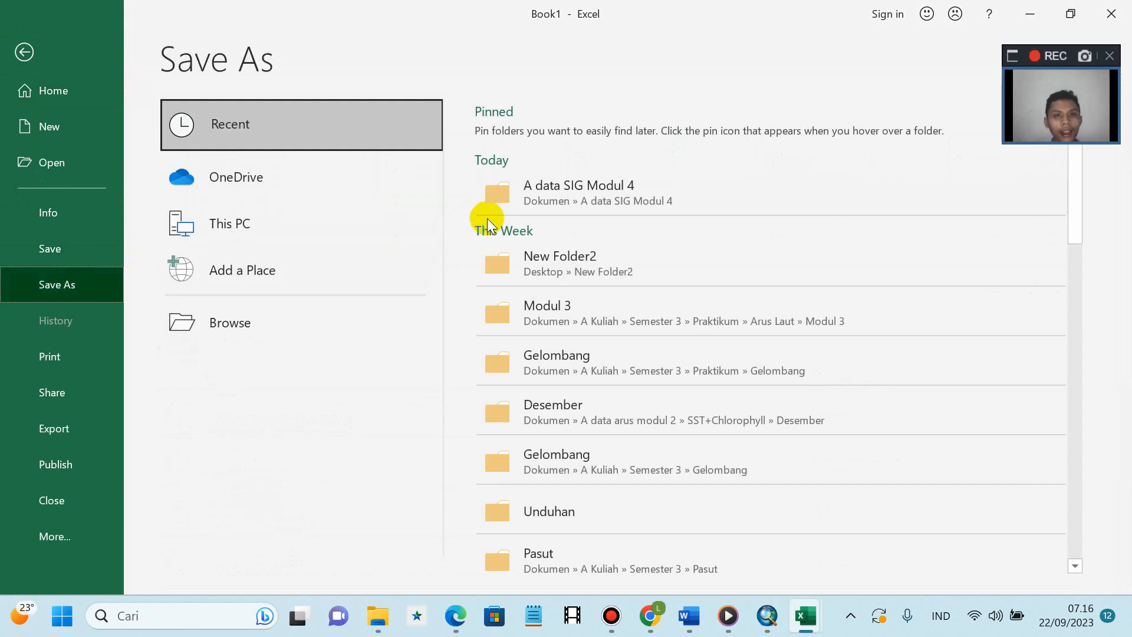
{"action": "left_click", "coordinate": [543, 205]}
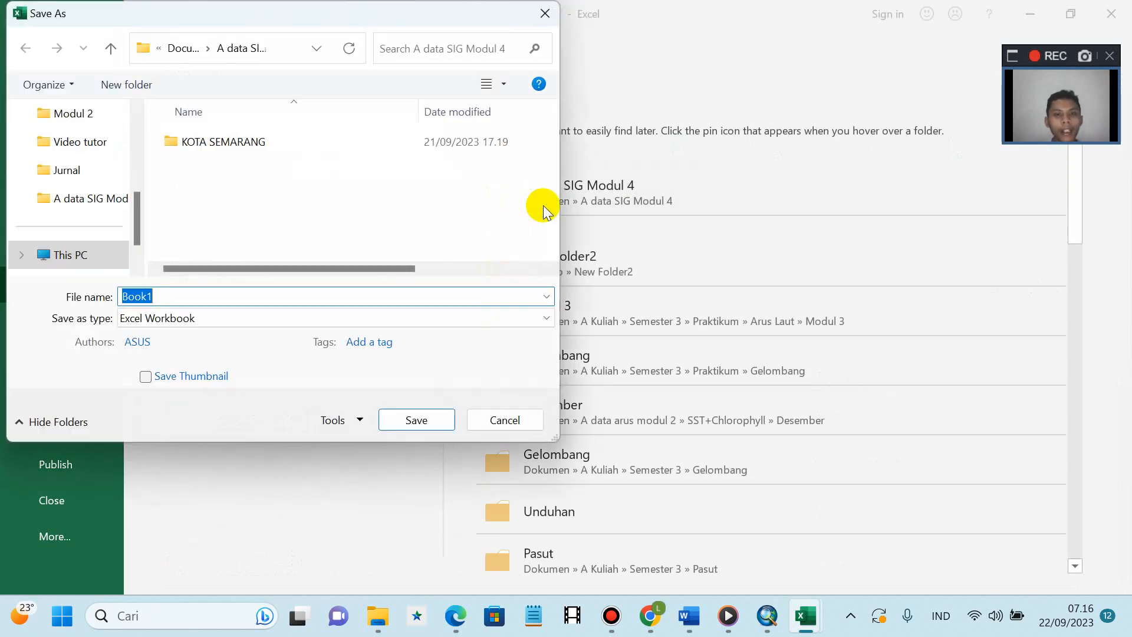
{"action": "left_click", "coordinate": [348, 324]}
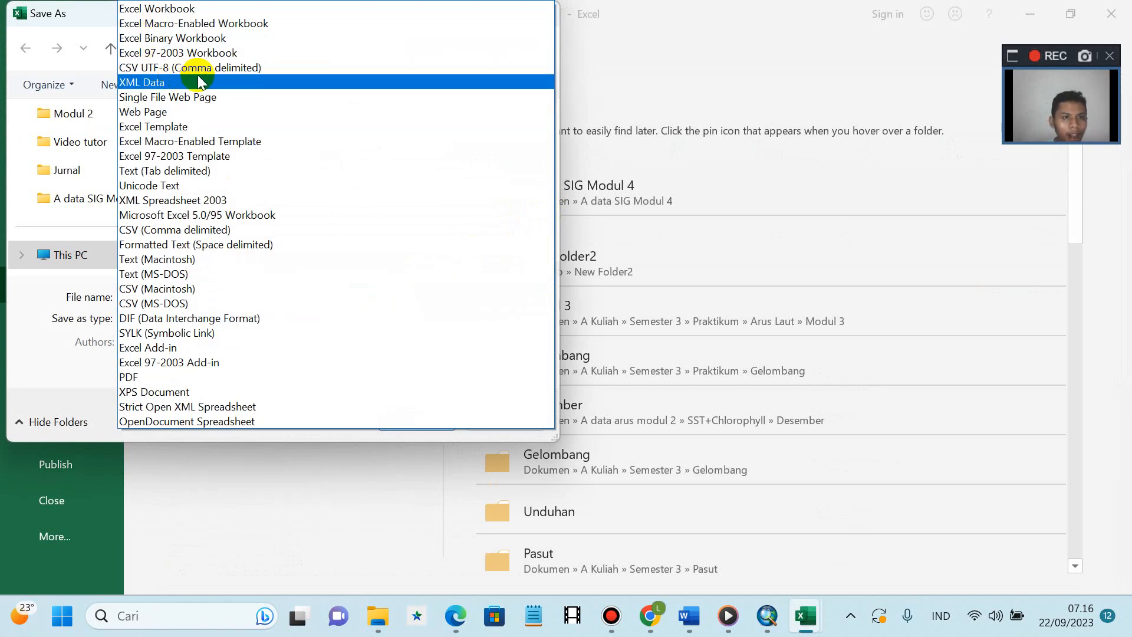
{"action": "left_click", "coordinate": [242, 70]}
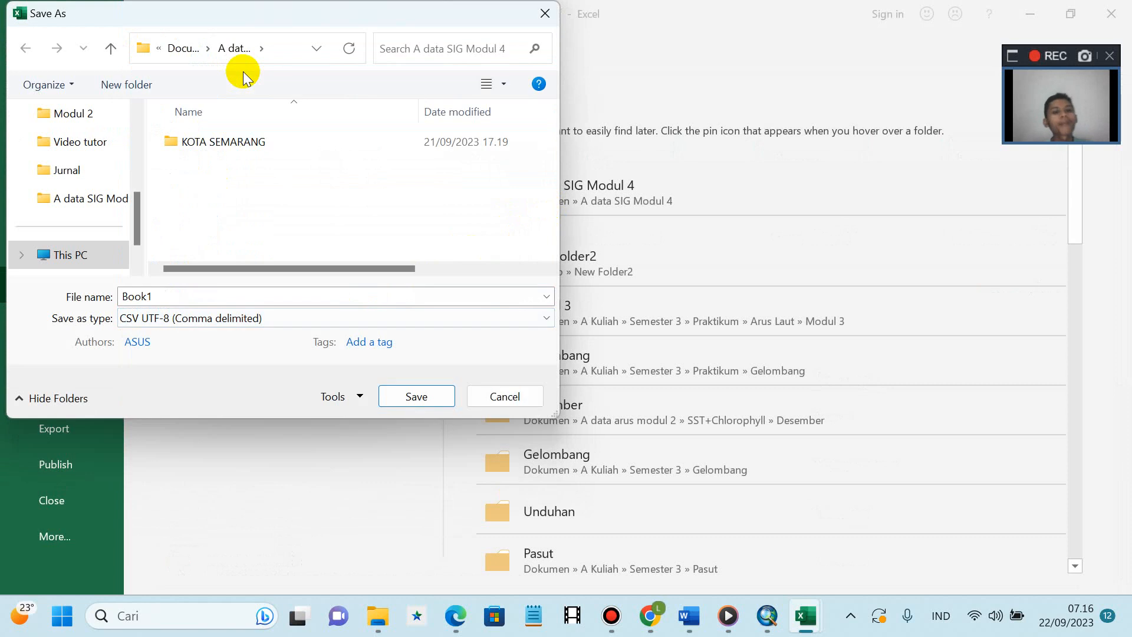
{"action": "left_click", "coordinate": [436, 406]}
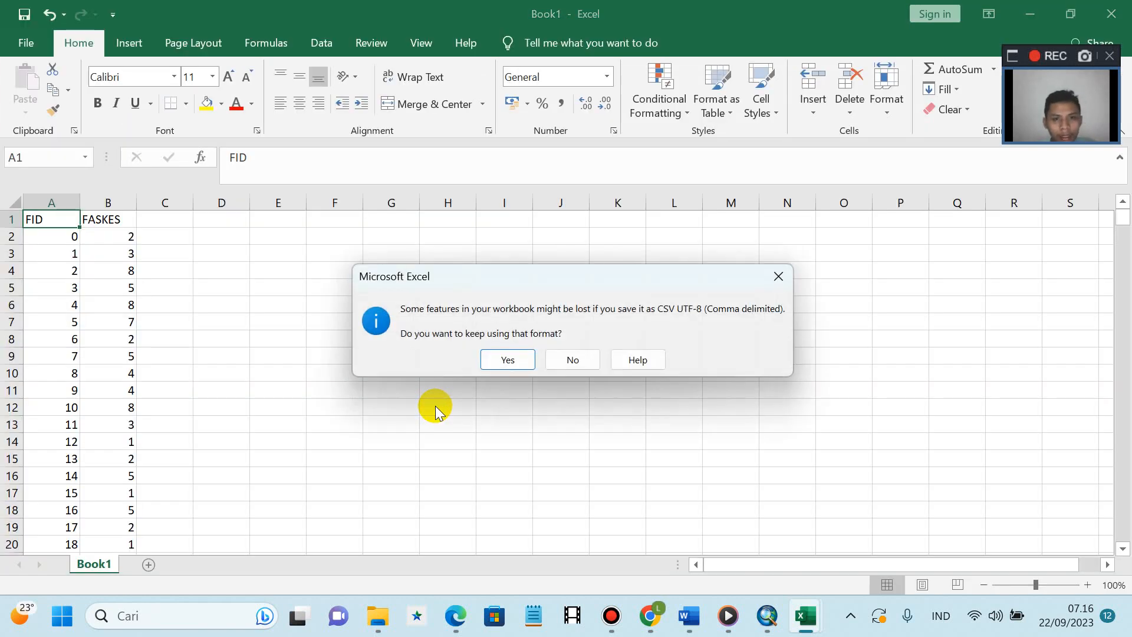
{"action": "left_click", "coordinate": [507, 361]}
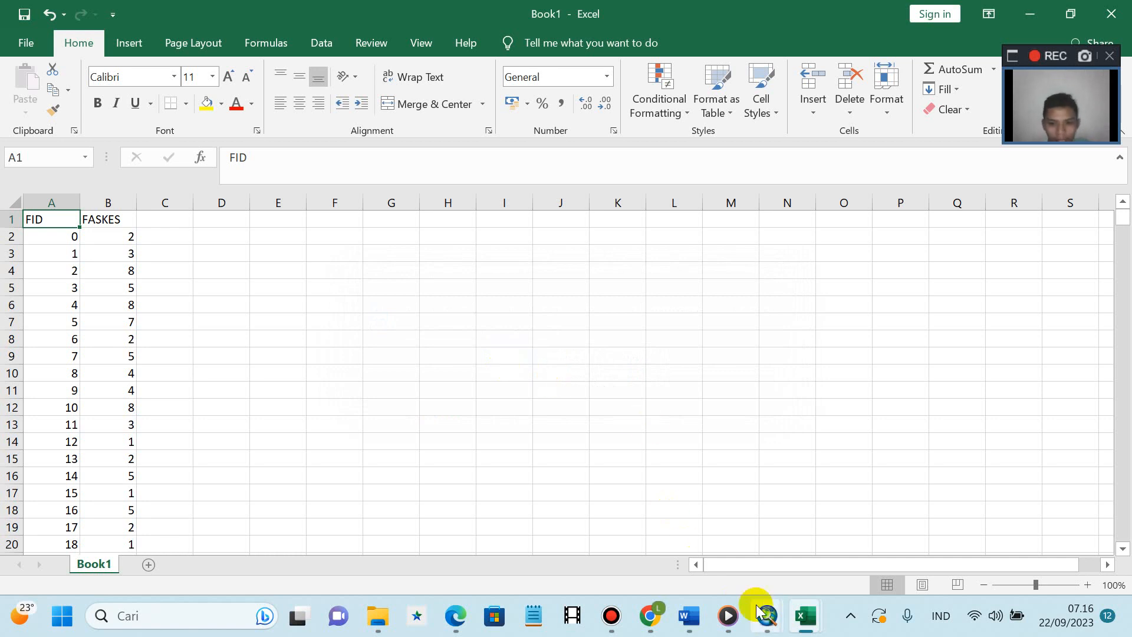
- Bring the ArcMap project with the blue village map back and zoom to the full layer extent
{"action": "mouse_move", "coordinate": [771, 623]}
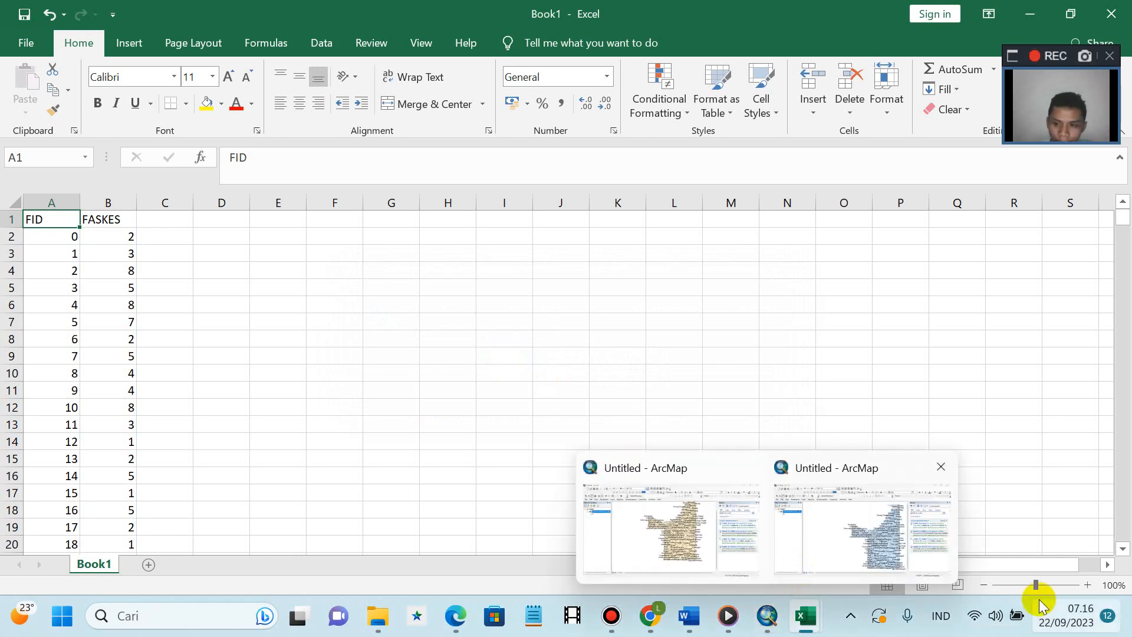
{"action": "left_click", "coordinate": [794, 555]}
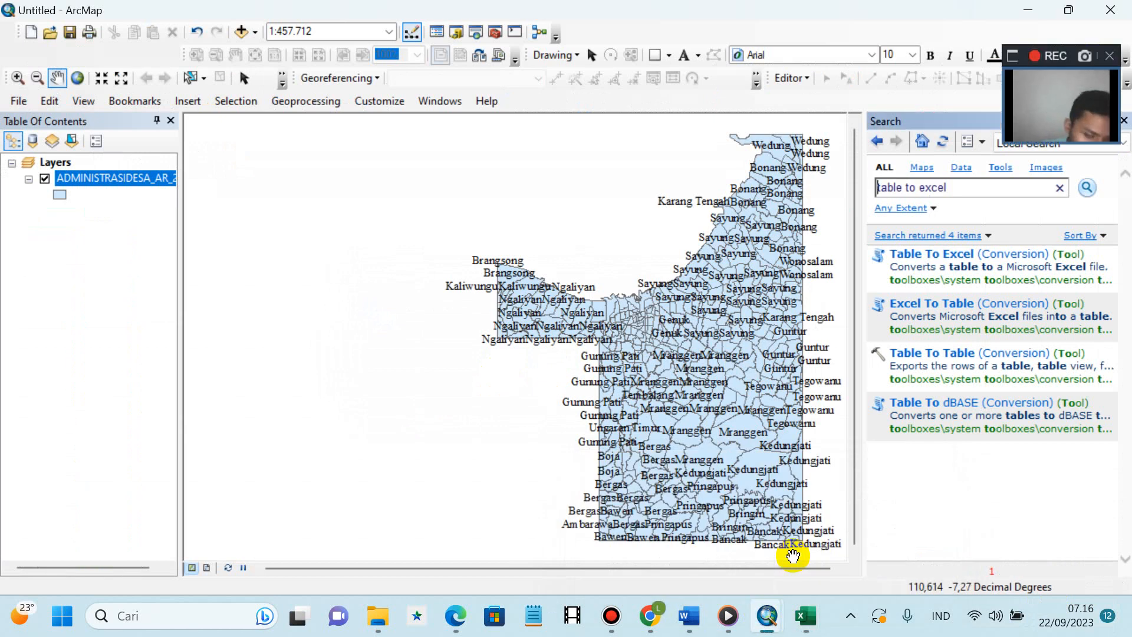
{"action": "mouse_move", "coordinate": [748, 625]}
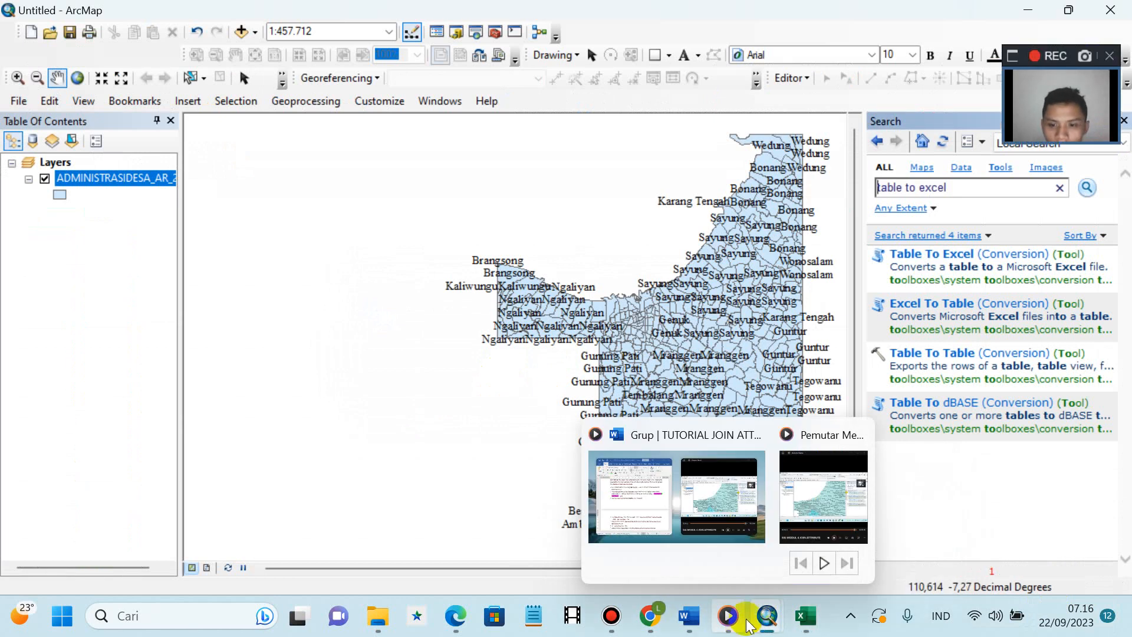
{"action": "mouse_move", "coordinate": [703, 540]}
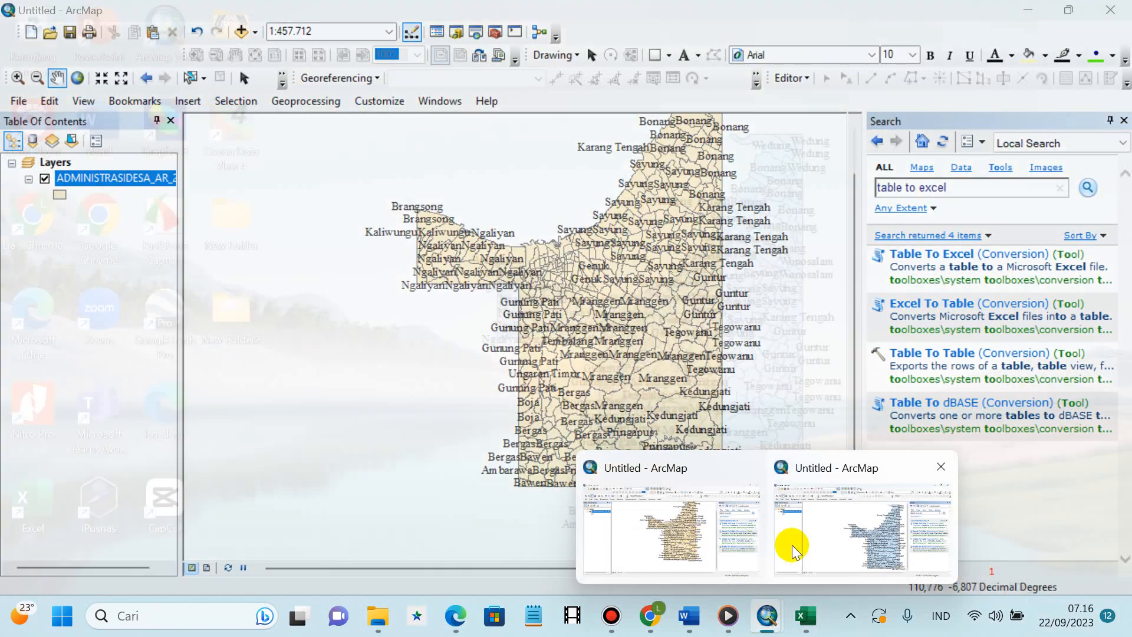
{"action": "mouse_move", "coordinate": [871, 537]}
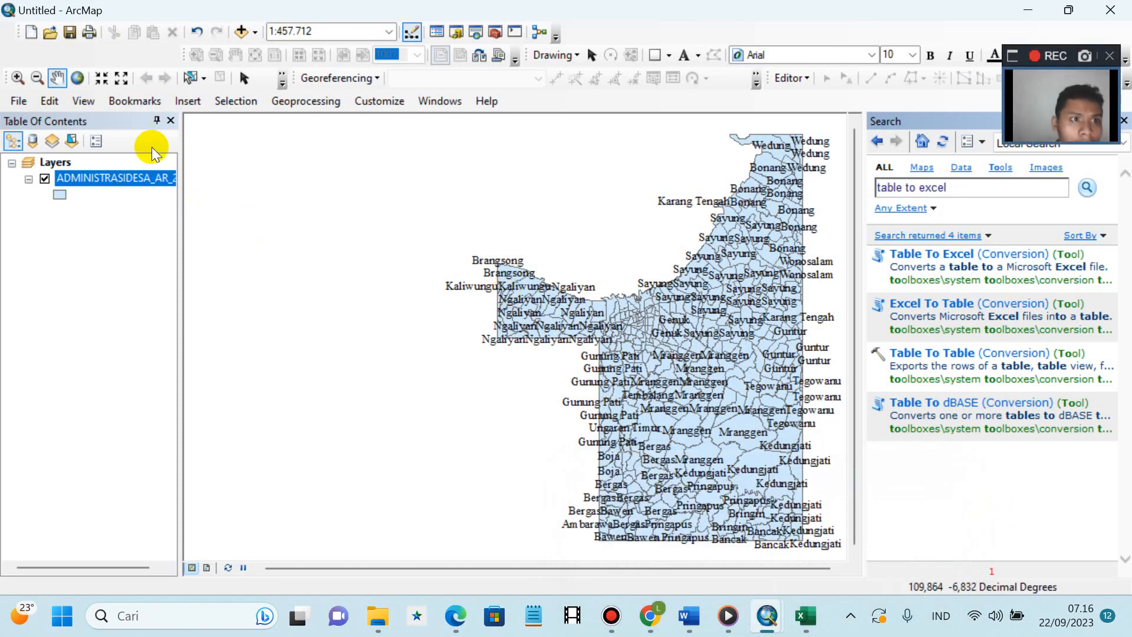
{"action": "left_click", "coordinate": [77, 78]}
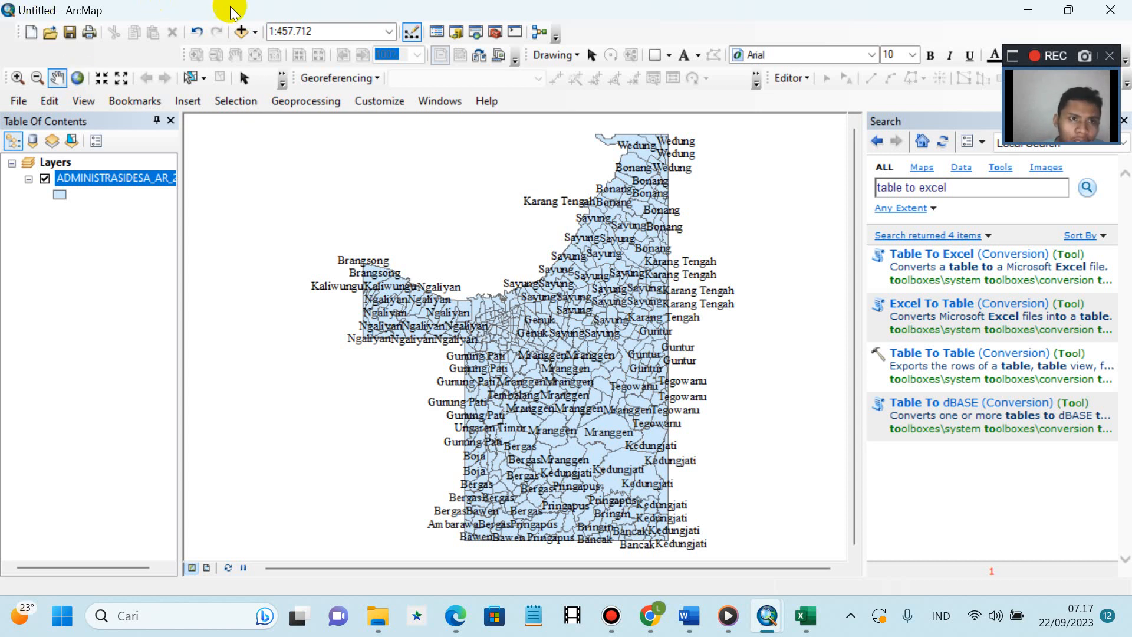
{"action": "left_click", "coordinate": [254, 33]}
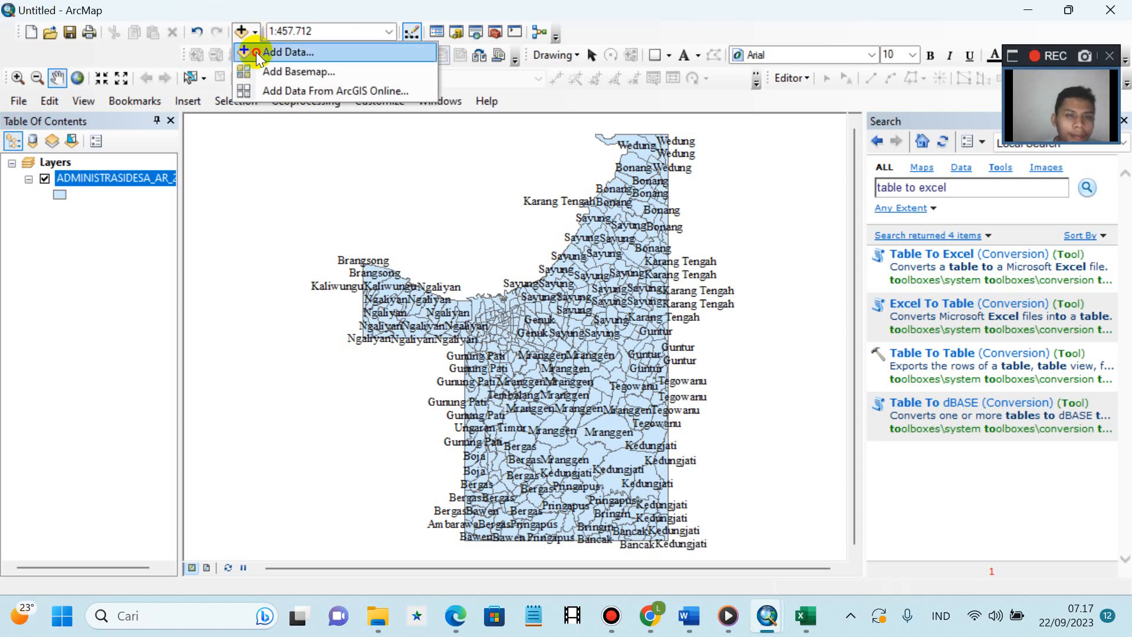
- Open Add Data and browse via KOTA SEMARANG into the KOTASEMARANG folder to list its shapefiles
{"action": "left_click", "coordinate": [255, 52]}
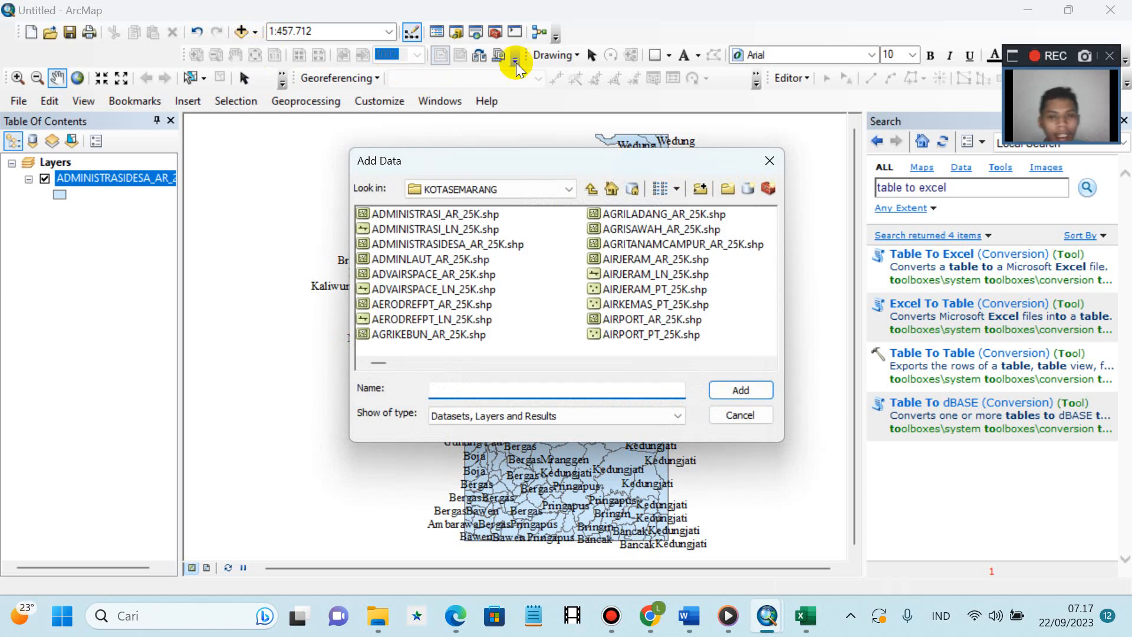
{"action": "left_click", "coordinate": [569, 190]}
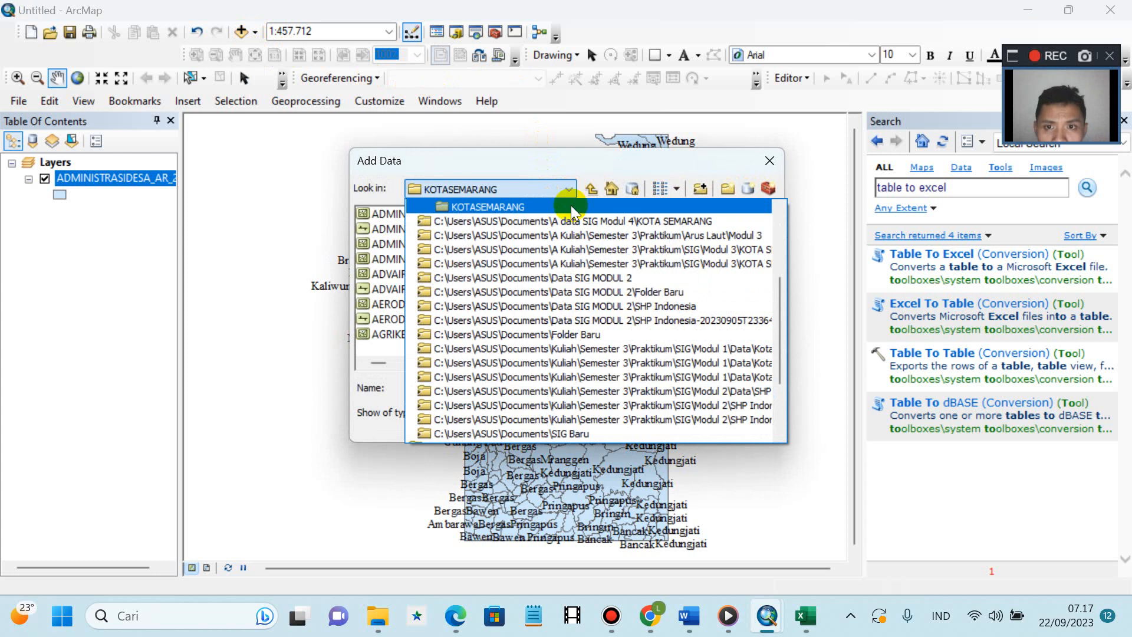
{"action": "left_click", "coordinate": [659, 222]}
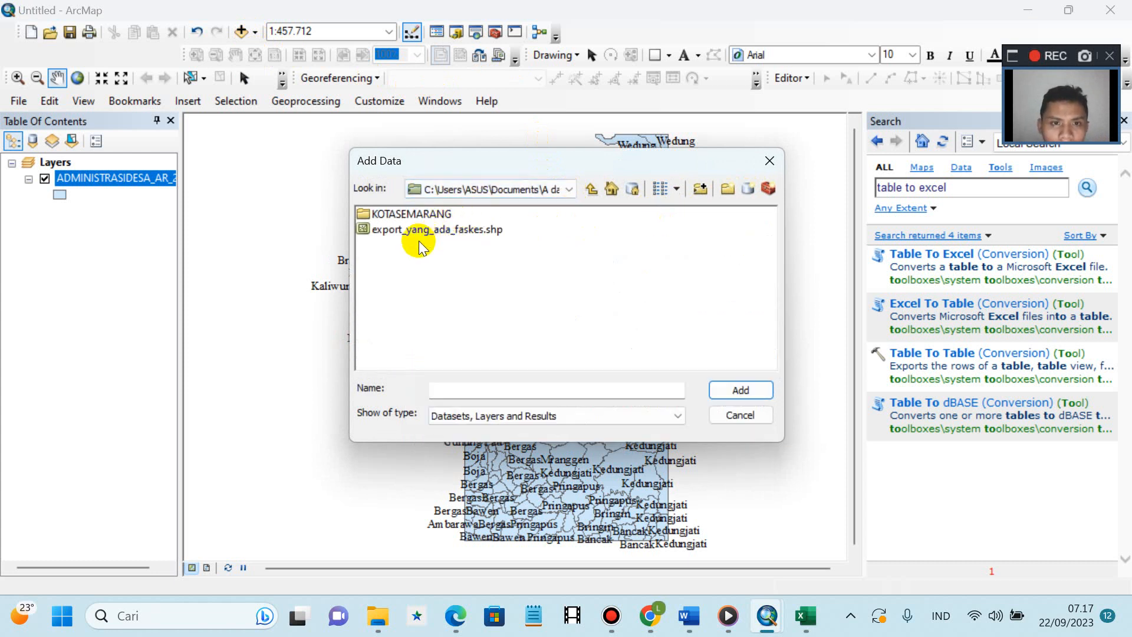
{"action": "double_click", "coordinate": [384, 215]}
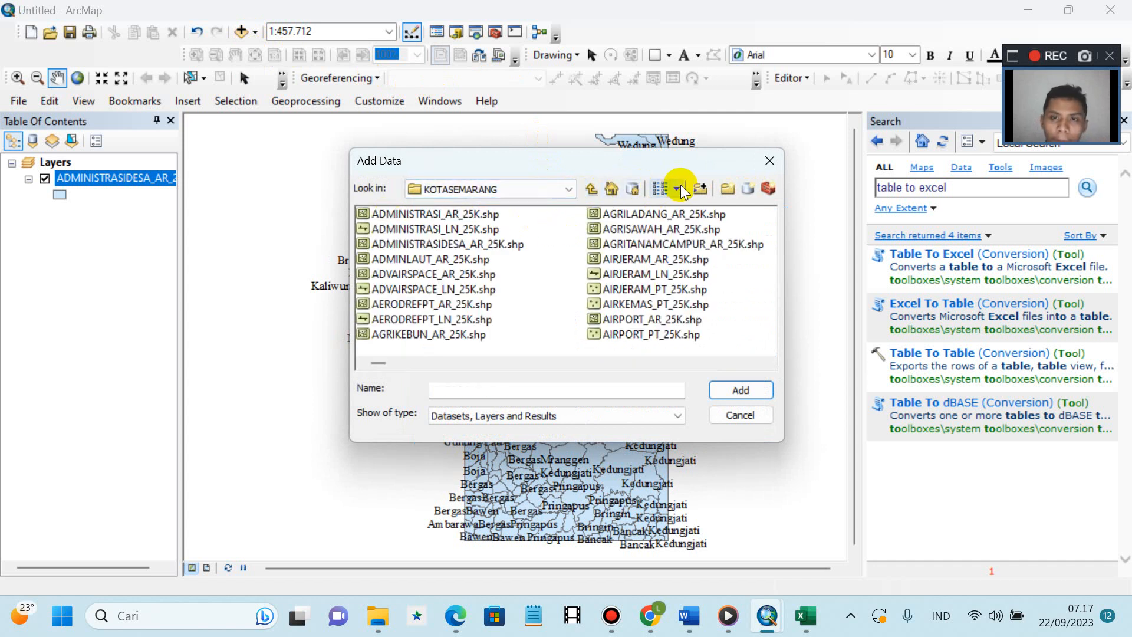
{"action": "left_click", "coordinate": [701, 186]}
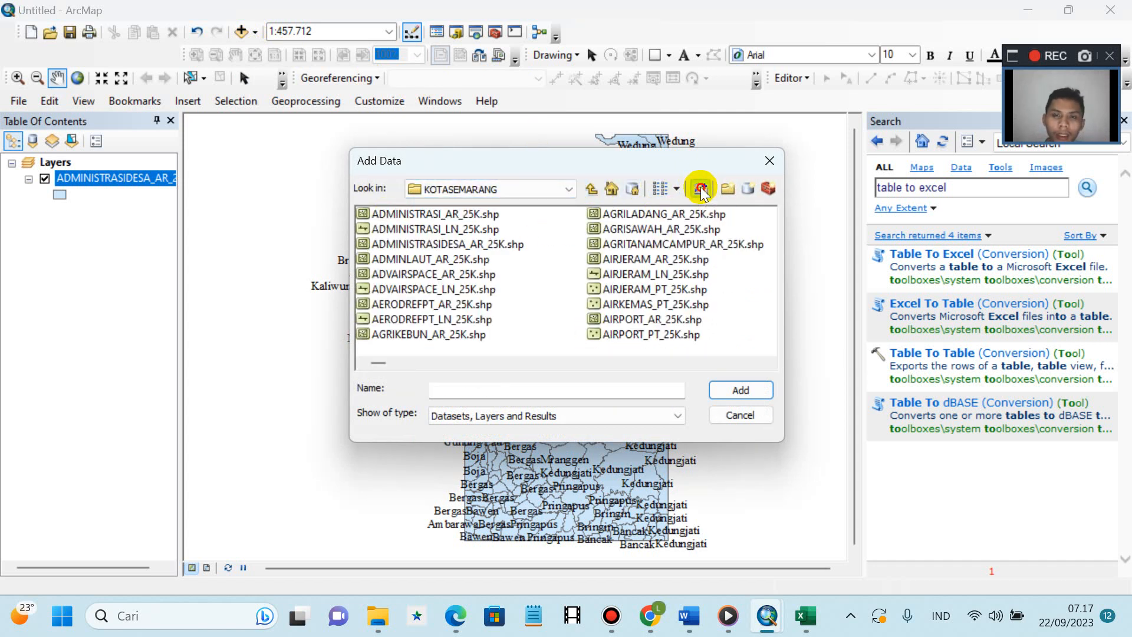
- Connect to the A data SIG Modul 4 folder under Dokumen
{"action": "left_click", "coordinate": [423, 299]}
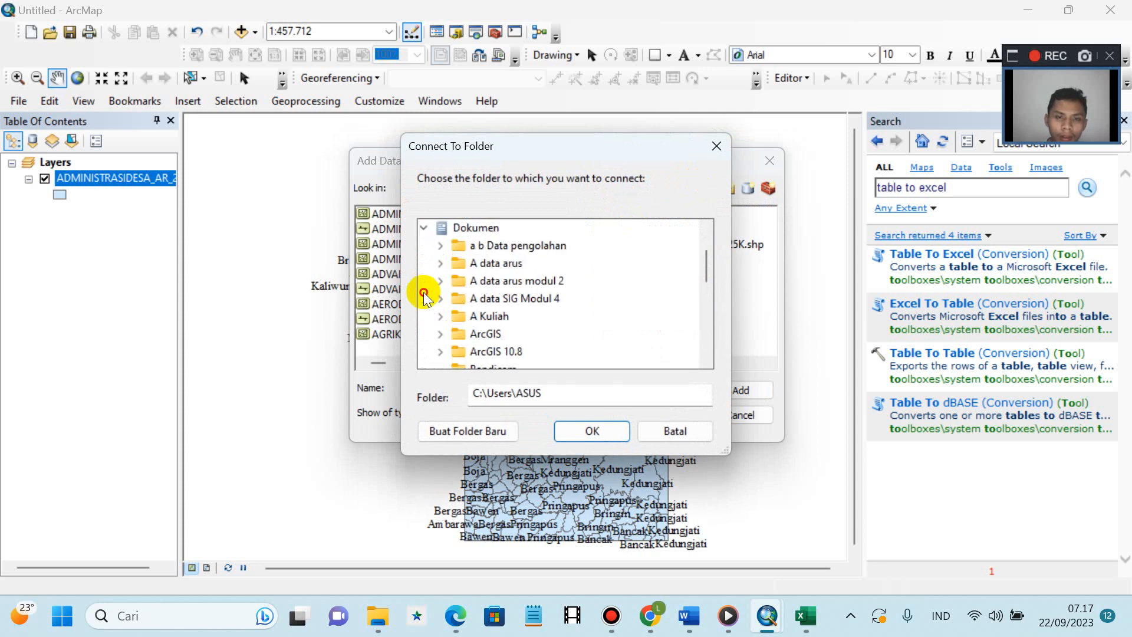
{"action": "left_click", "coordinate": [441, 299]}
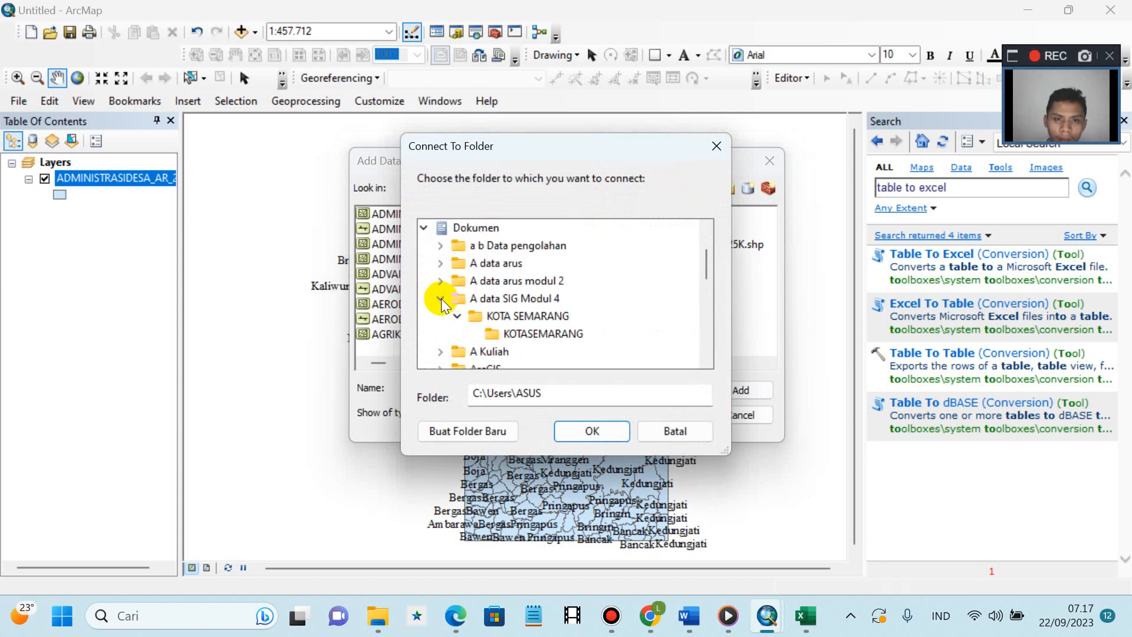
{"action": "left_click", "coordinate": [497, 318]}
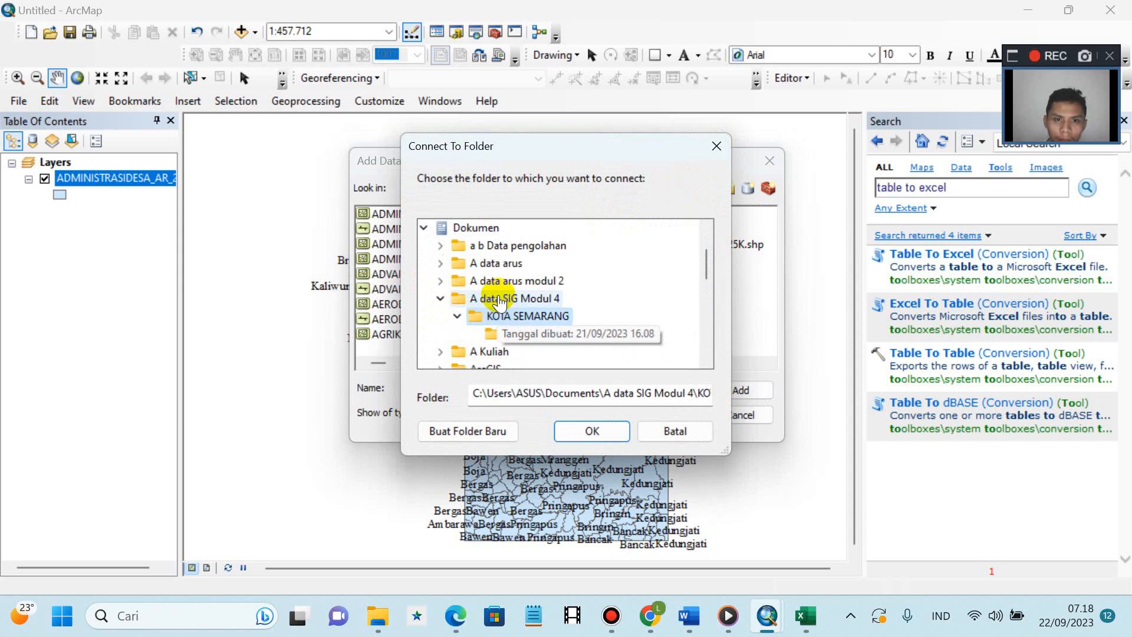
{"action": "left_click", "coordinate": [498, 297]}
{"action": "left_click", "coordinate": [582, 429]}
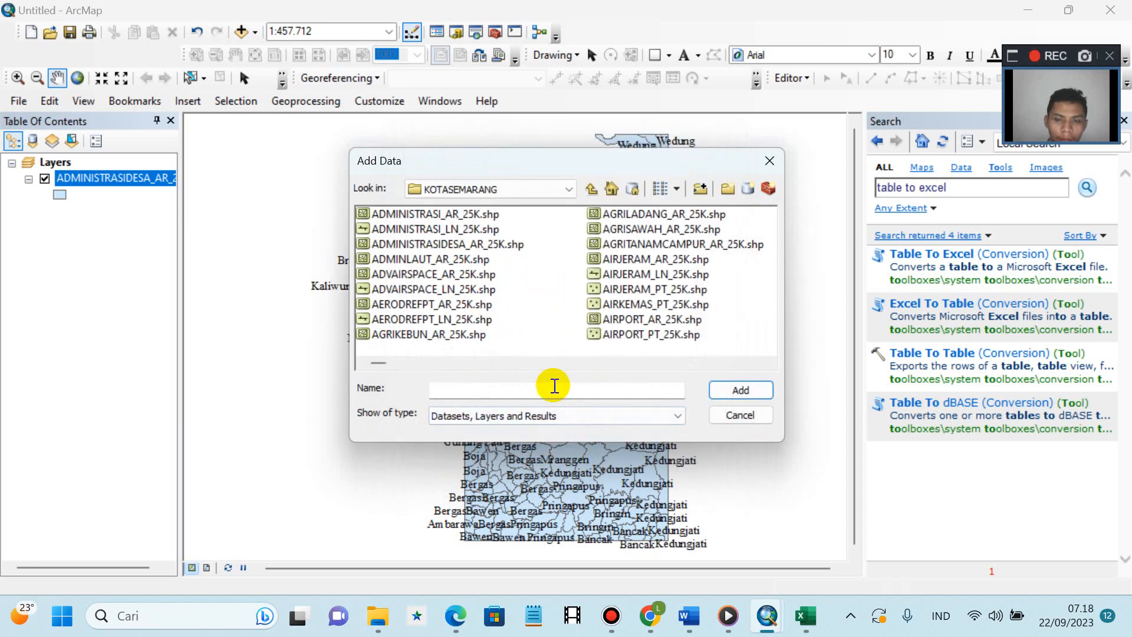
- Add the data sheet from the exported Table to excel .xls workbook as a standalone table
{"action": "left_click", "coordinate": [569, 618]}
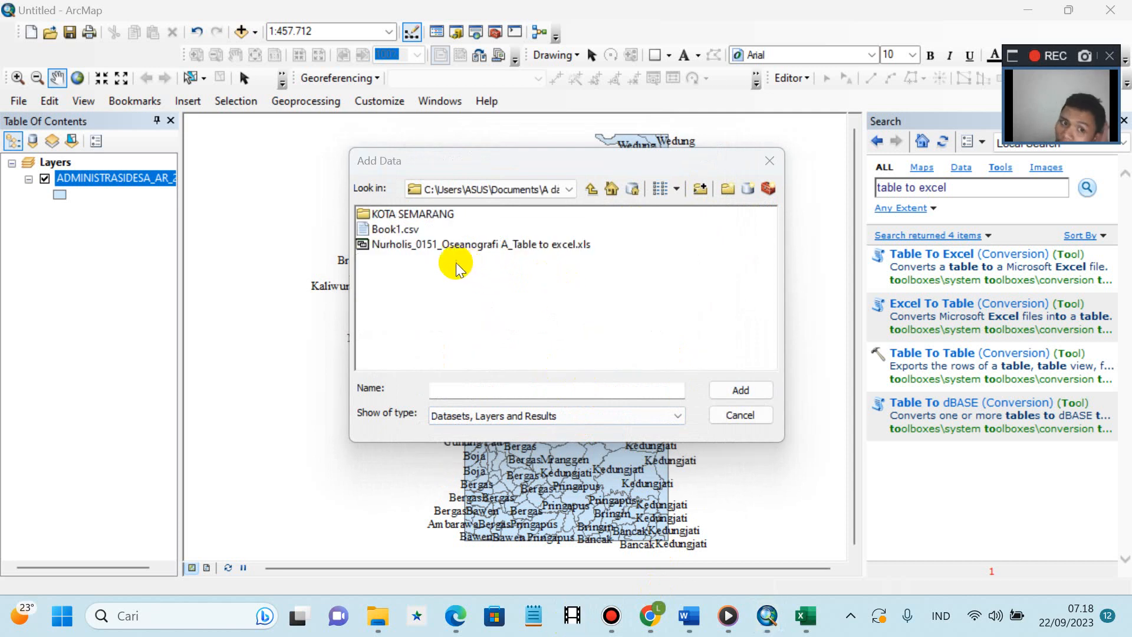
{"action": "left_click", "coordinate": [413, 247]}
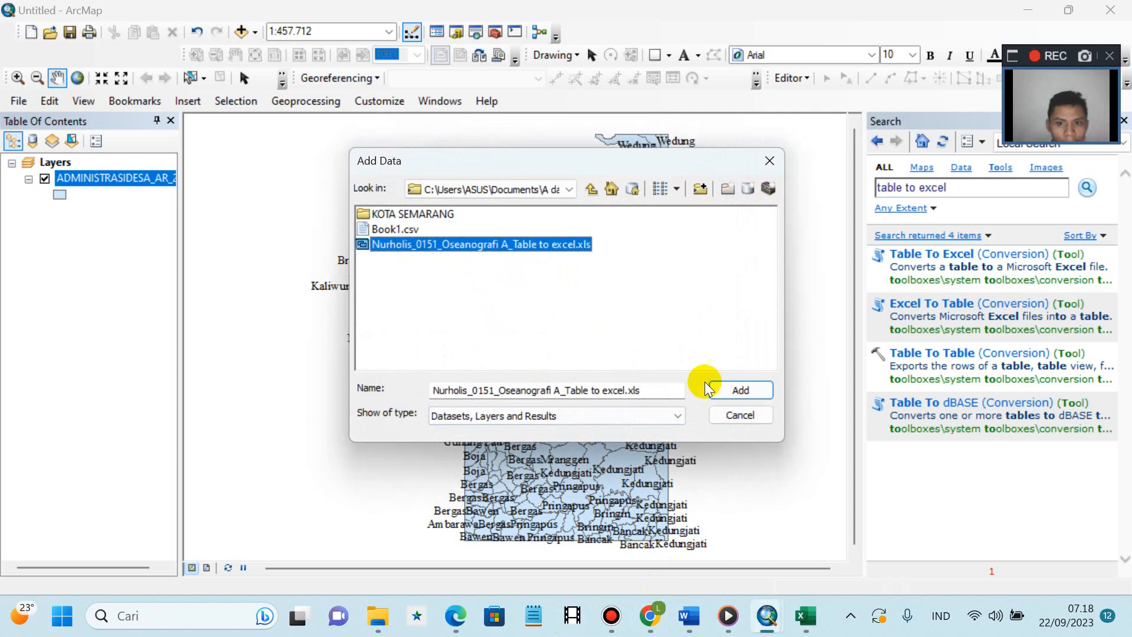
{"action": "left_click", "coordinate": [729, 389]}
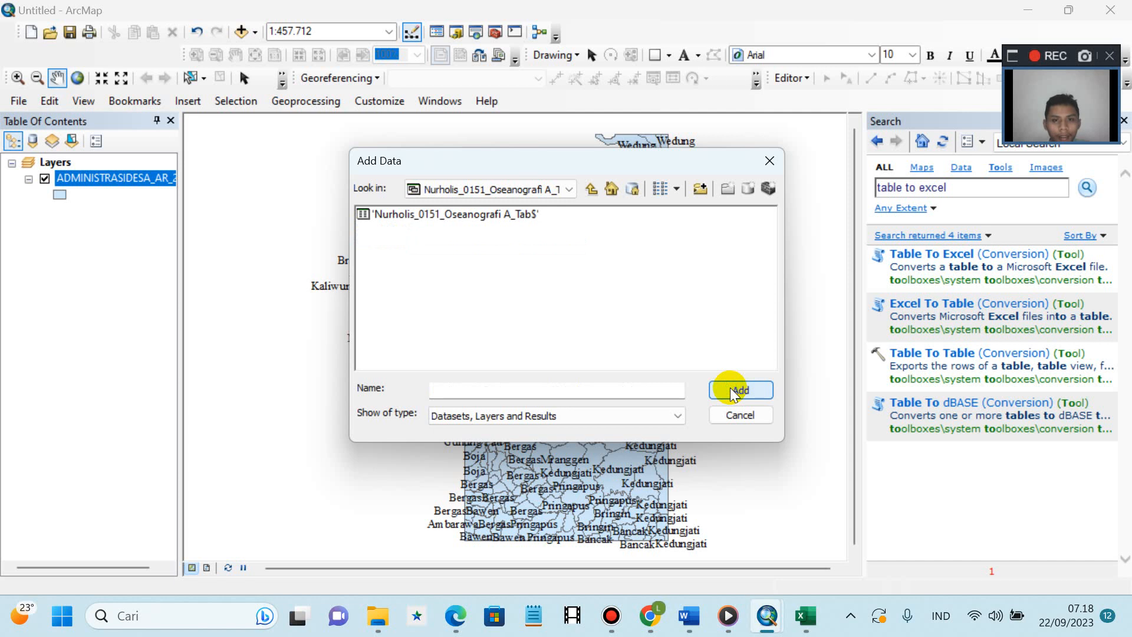
{"action": "left_click", "coordinate": [500, 389]}
{"action": "left_click", "coordinate": [468, 215]}
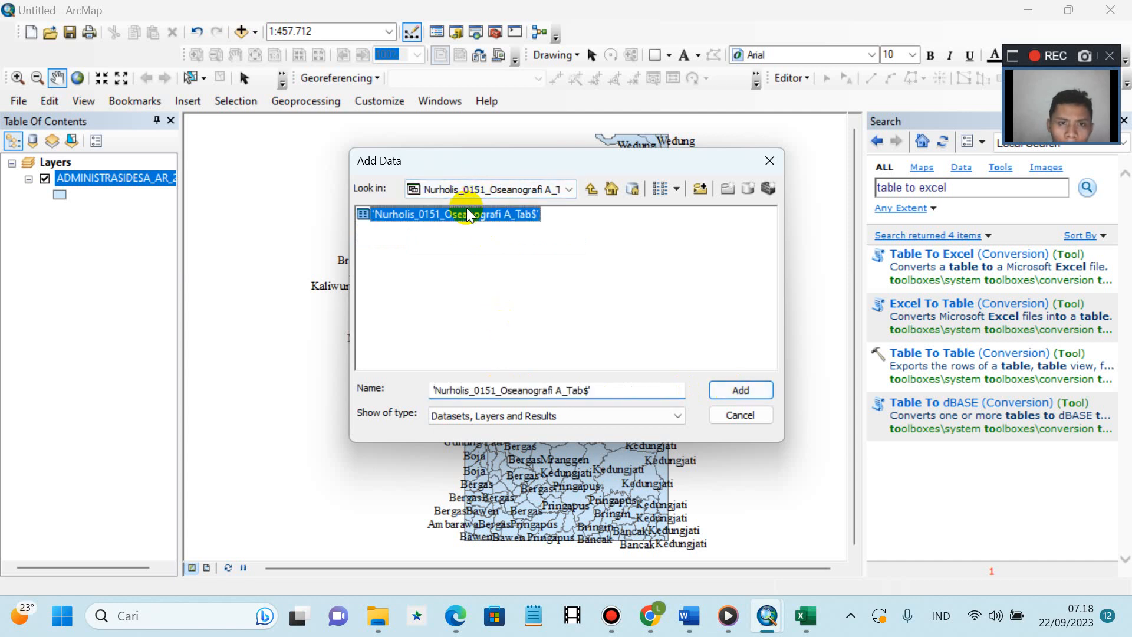
{"action": "left_click", "coordinate": [739, 391]}
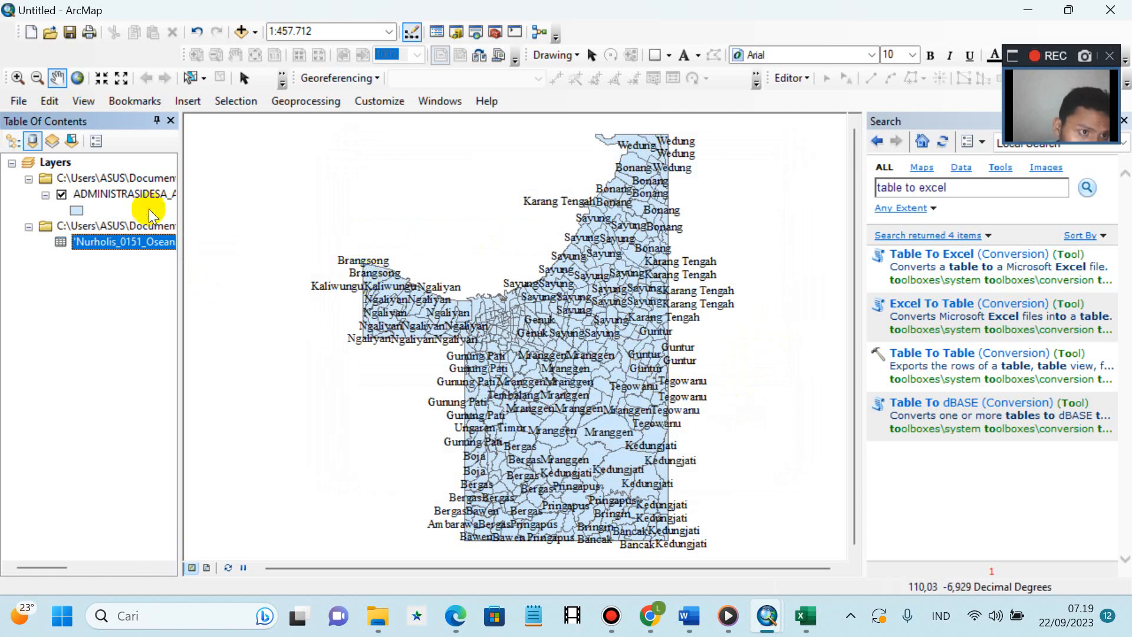
- Open Joins and Relates > Join for the ADMINISTRASIDESA_AR_25K village layer
{"action": "left_click", "coordinate": [135, 189]}
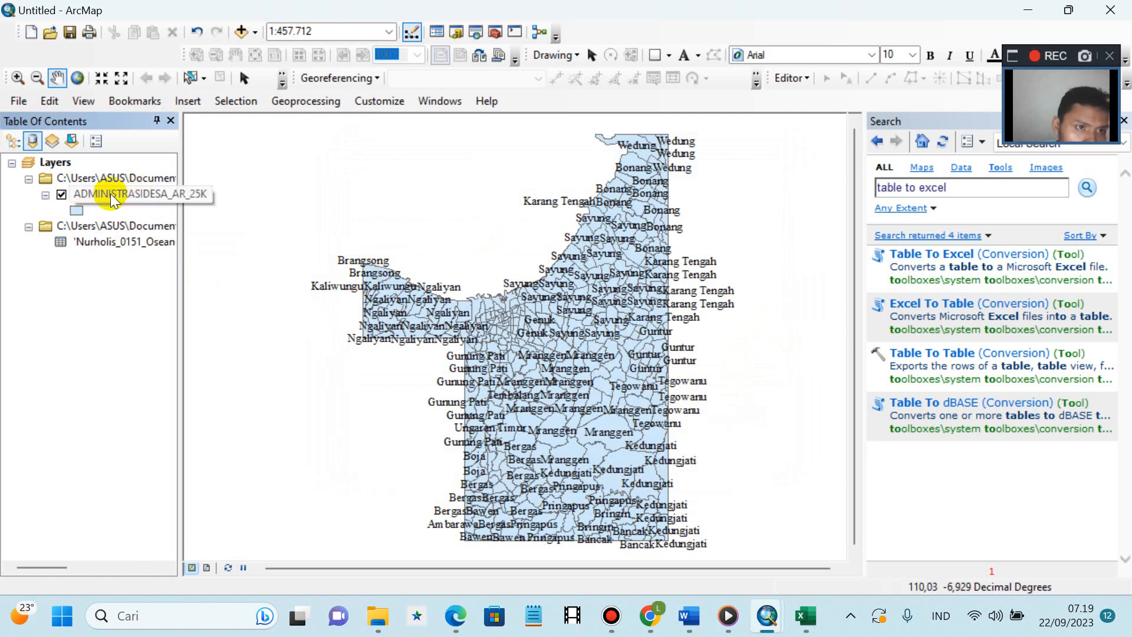
{"action": "right_click", "coordinate": [112, 195]}
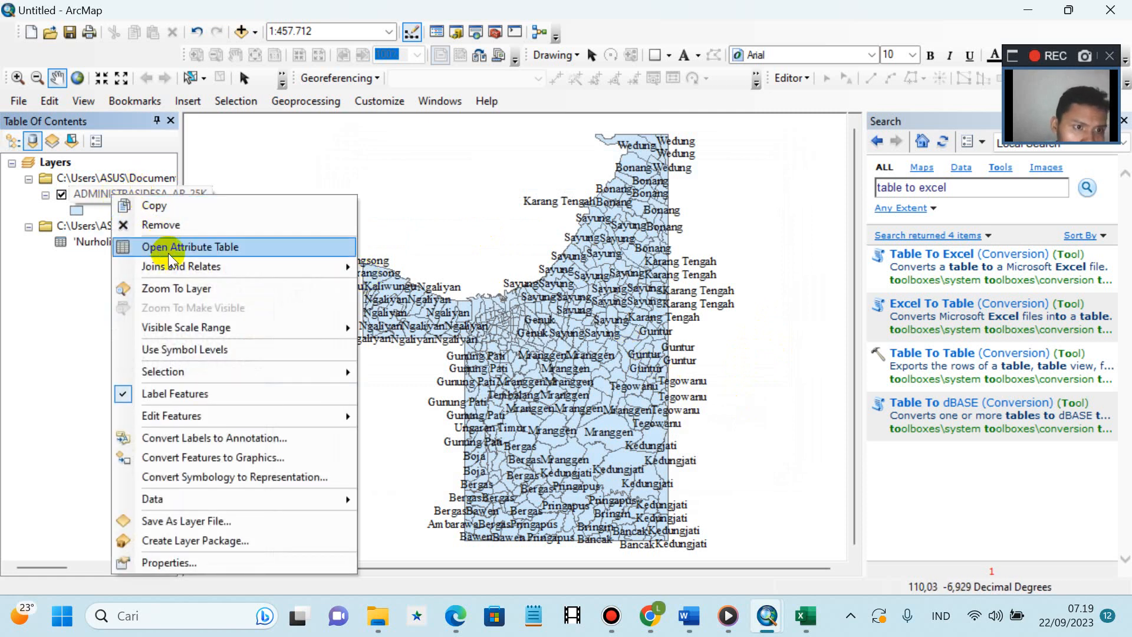
{"action": "mouse_move", "coordinate": [180, 270]}
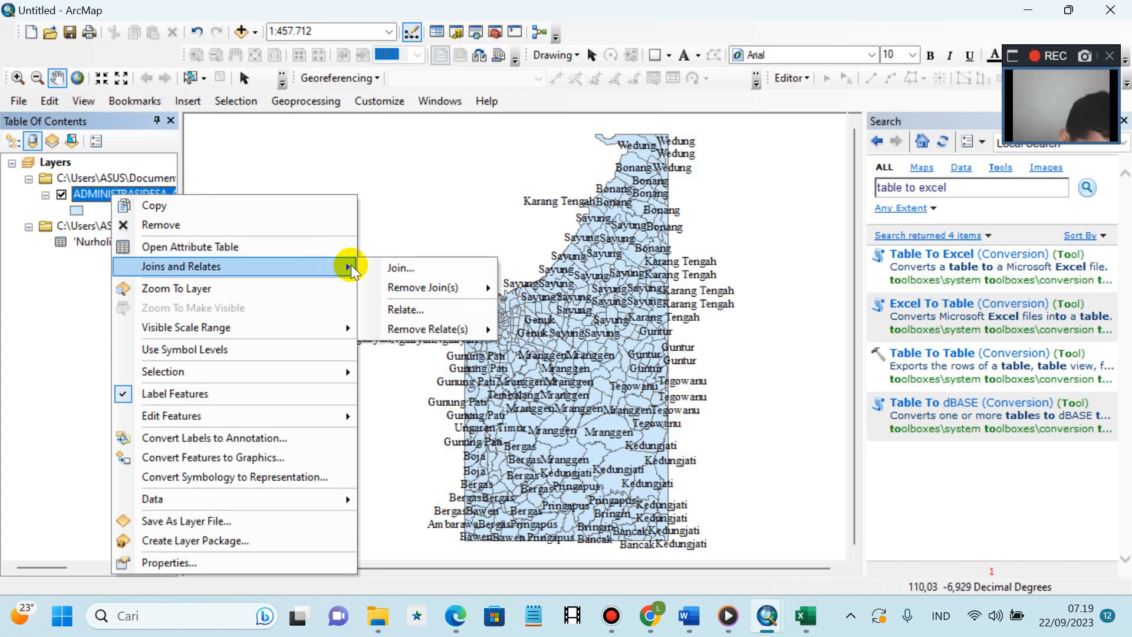
{"action": "left_click", "coordinate": [395, 267]}
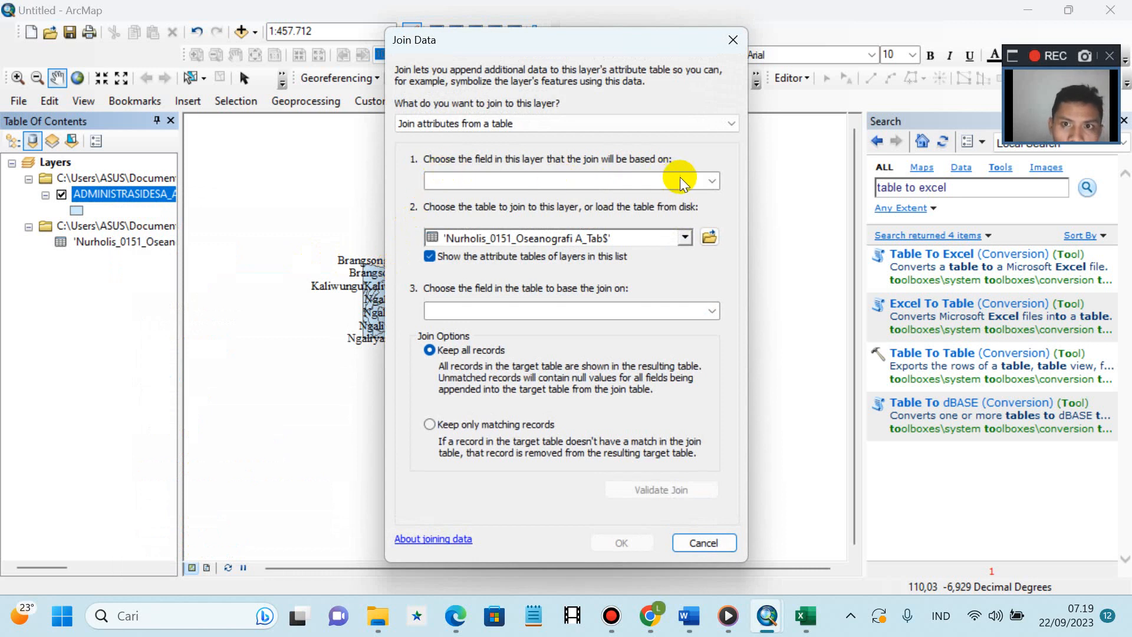
- Join the oceanography Excel sheet table to ADMINISTRASIDESA_AR_25K, matching on FID in both
{"action": "left_click", "coordinate": [713, 179]}
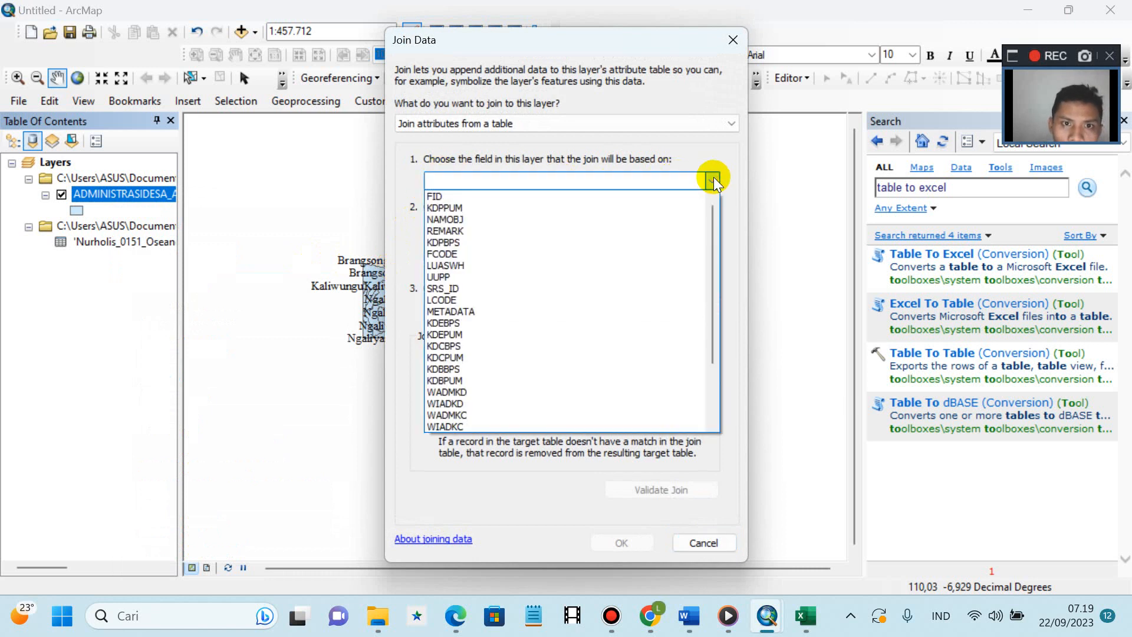
{"action": "left_click", "coordinate": [494, 195]}
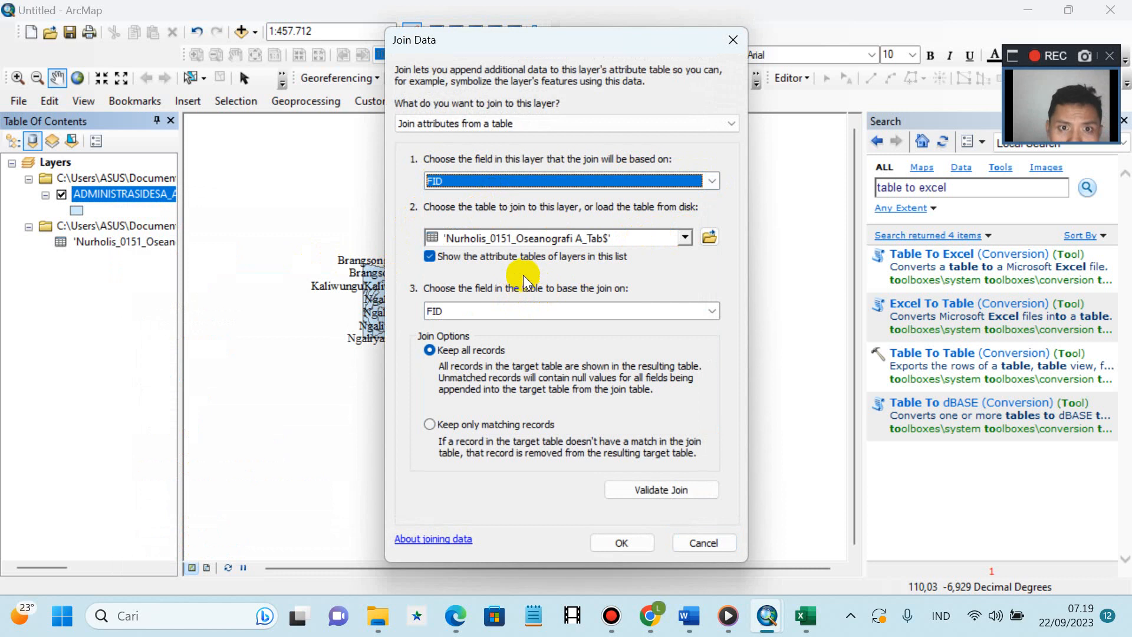
{"action": "left_click", "coordinate": [684, 236]}
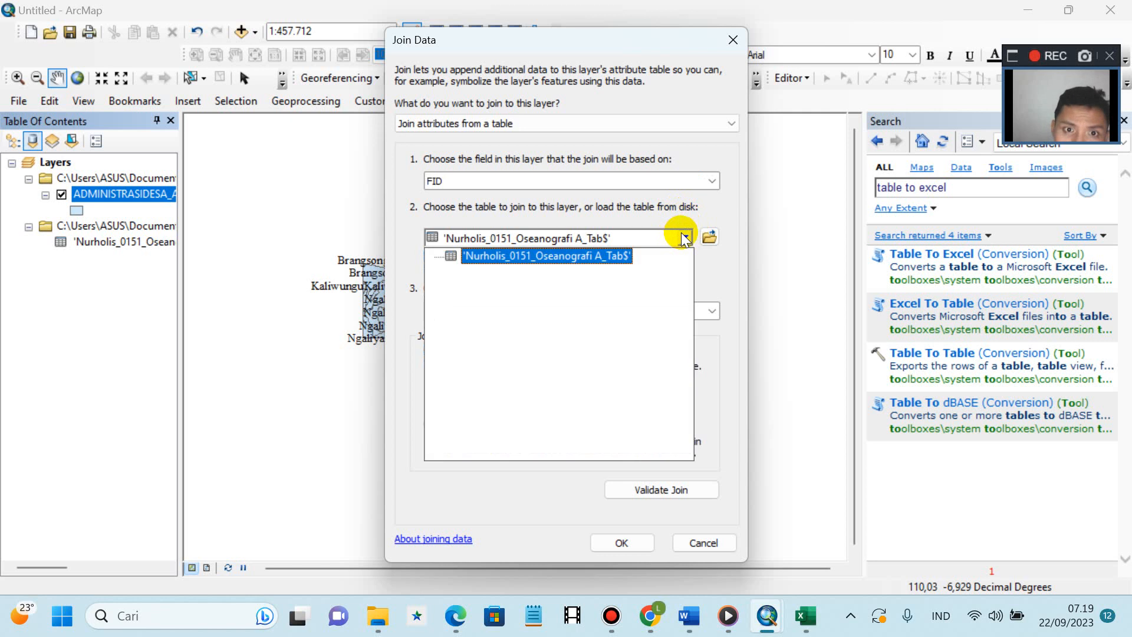
{"action": "left_click", "coordinate": [599, 256]}
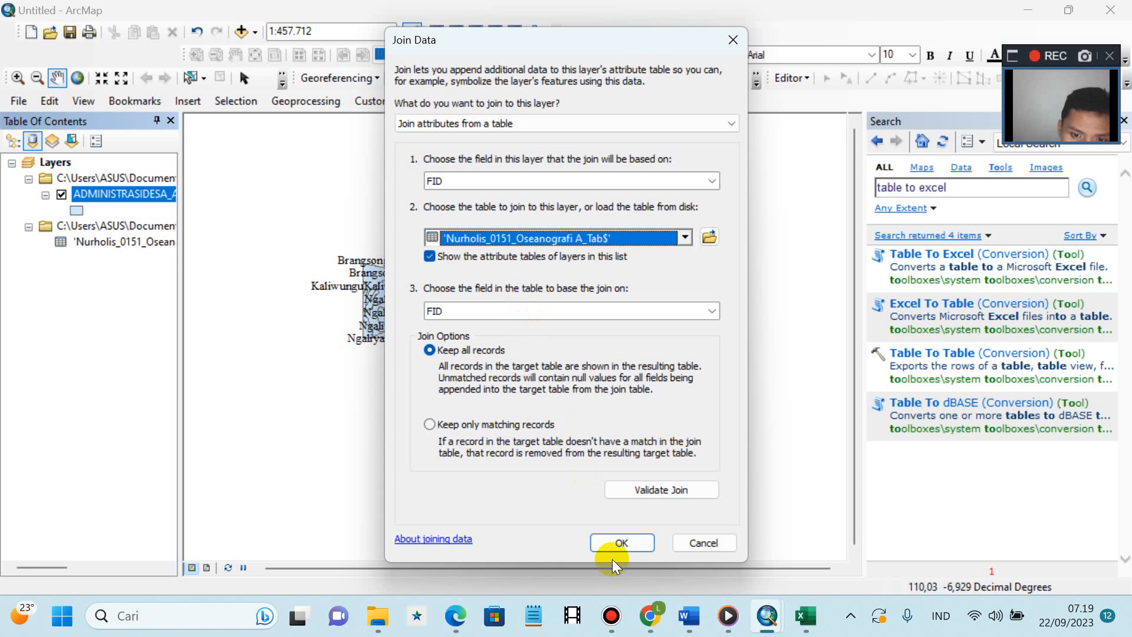
{"action": "left_click", "coordinate": [615, 543]}
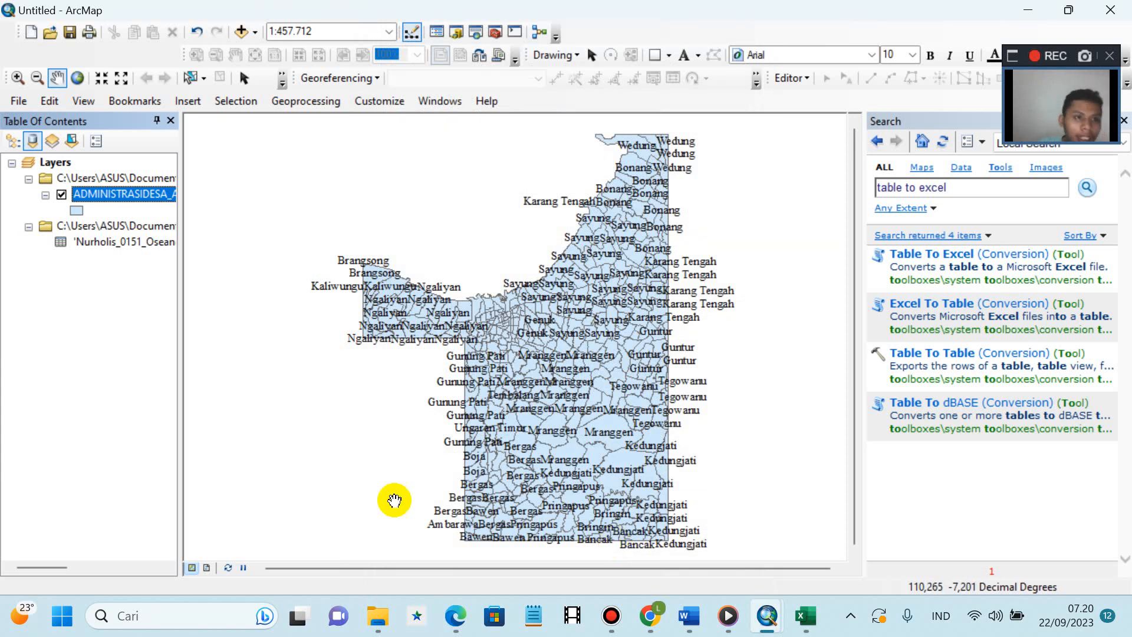
{"action": "right_click", "coordinate": [152, 199]}
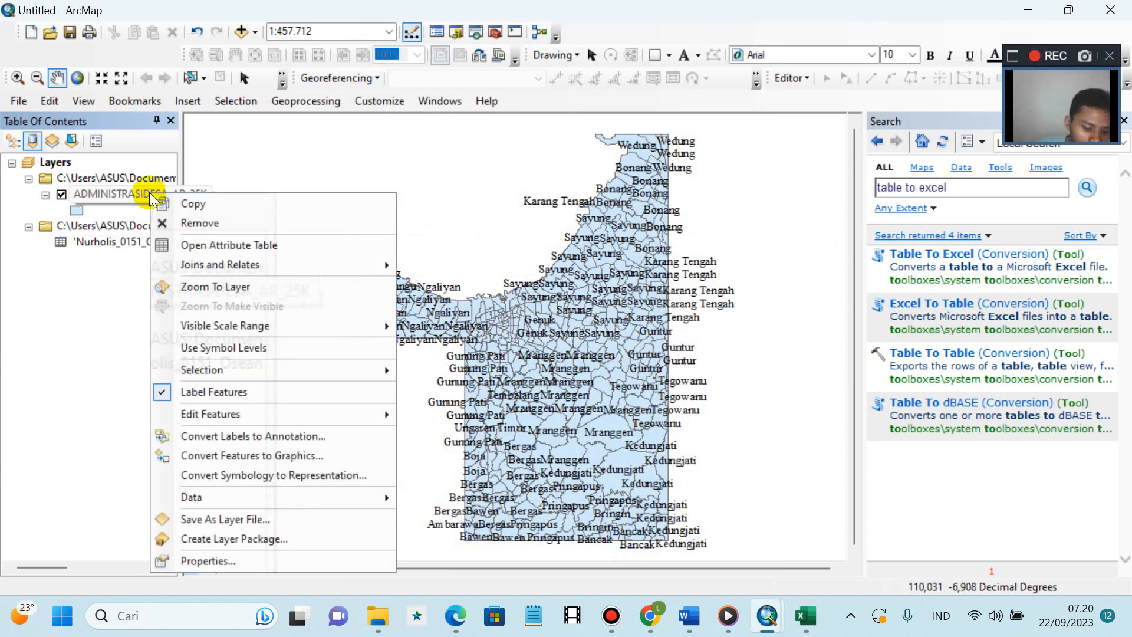
{"action": "left_click", "coordinate": [184, 246]}
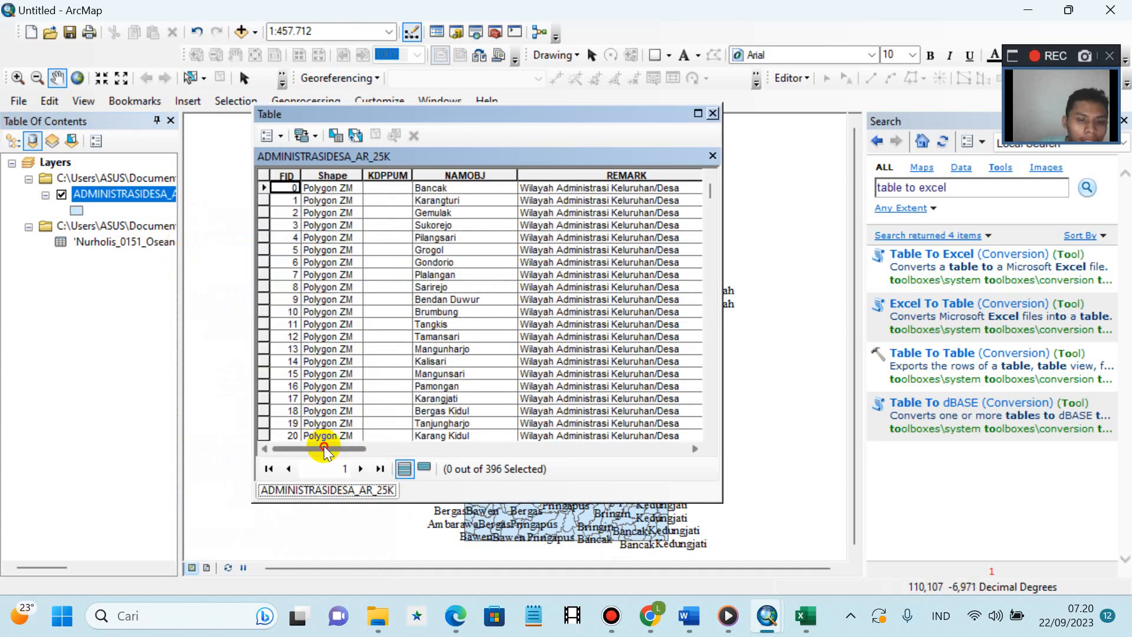
{"action": "left_click_drag", "start_coordinate": [324, 445], "coordinate": [733, 437]}
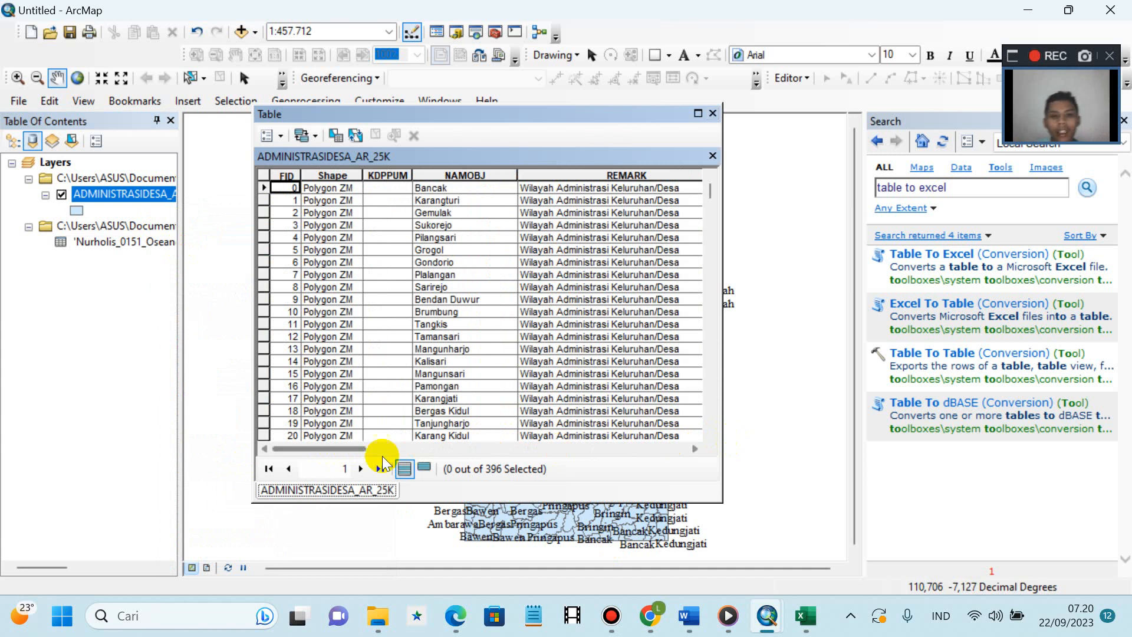
{"action": "left_click_drag", "start_coordinate": [361, 449], "coordinate": [687, 440]}
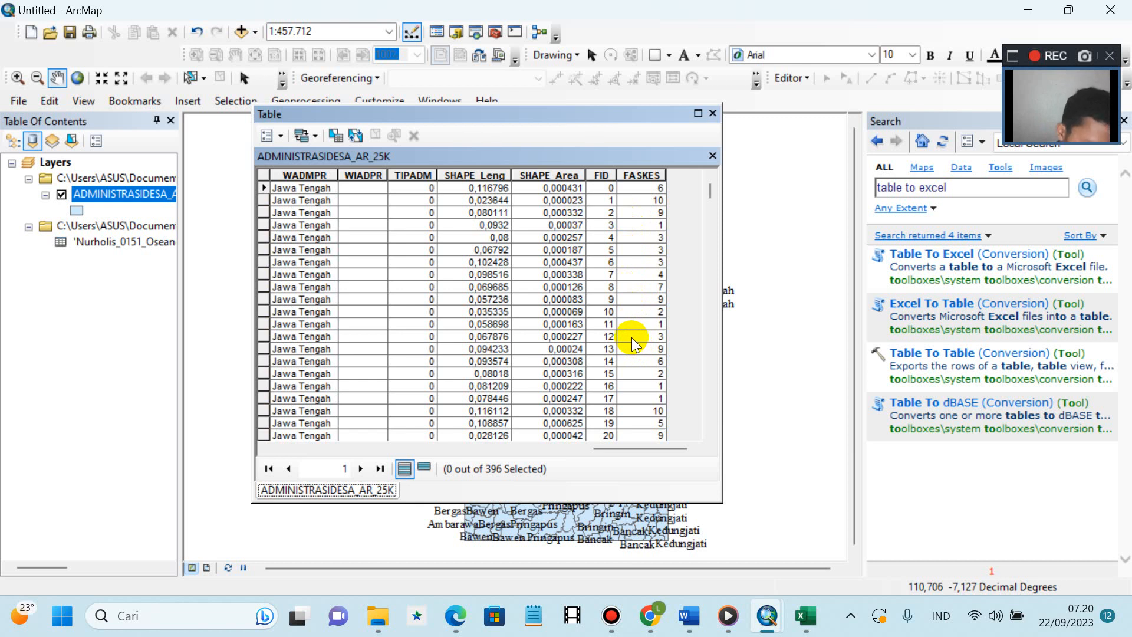
{"action": "left_click", "coordinate": [712, 155]}
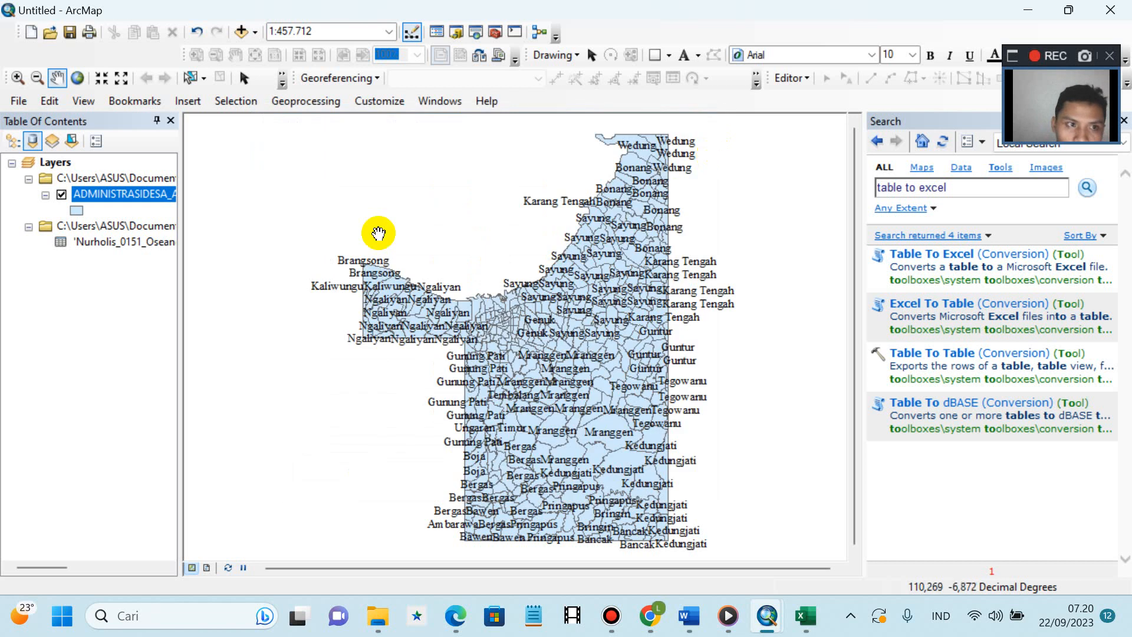
- Export all features of the joined village layer to RANDOM.shp in the KOTA SEMARANG folder
{"action": "right_click", "coordinate": [117, 199]}
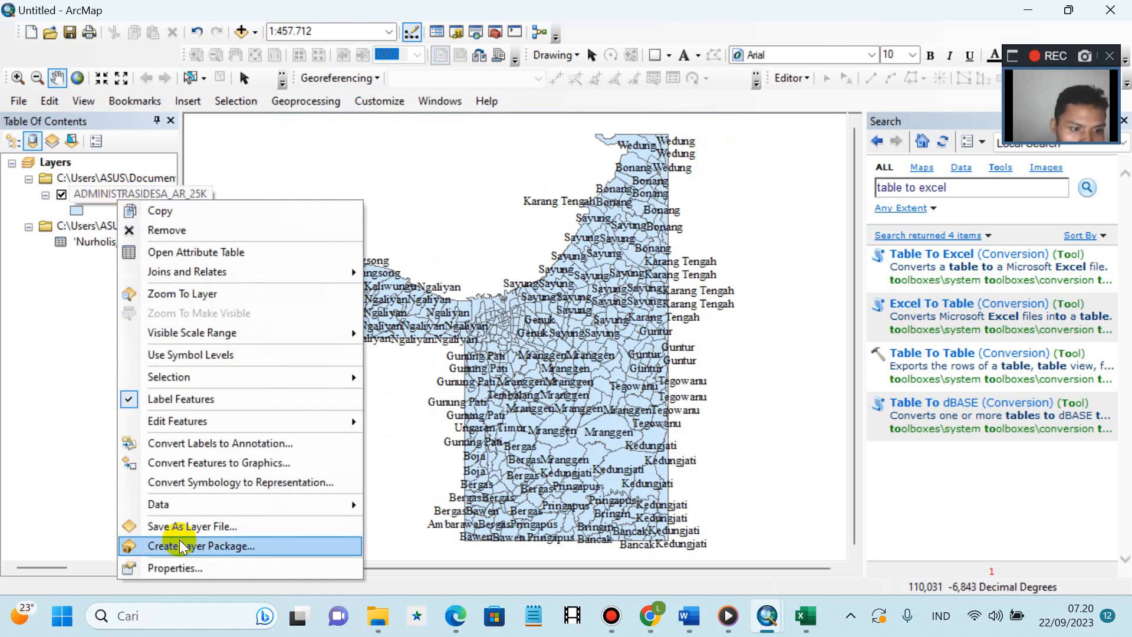
{"action": "mouse_move", "coordinate": [218, 511]}
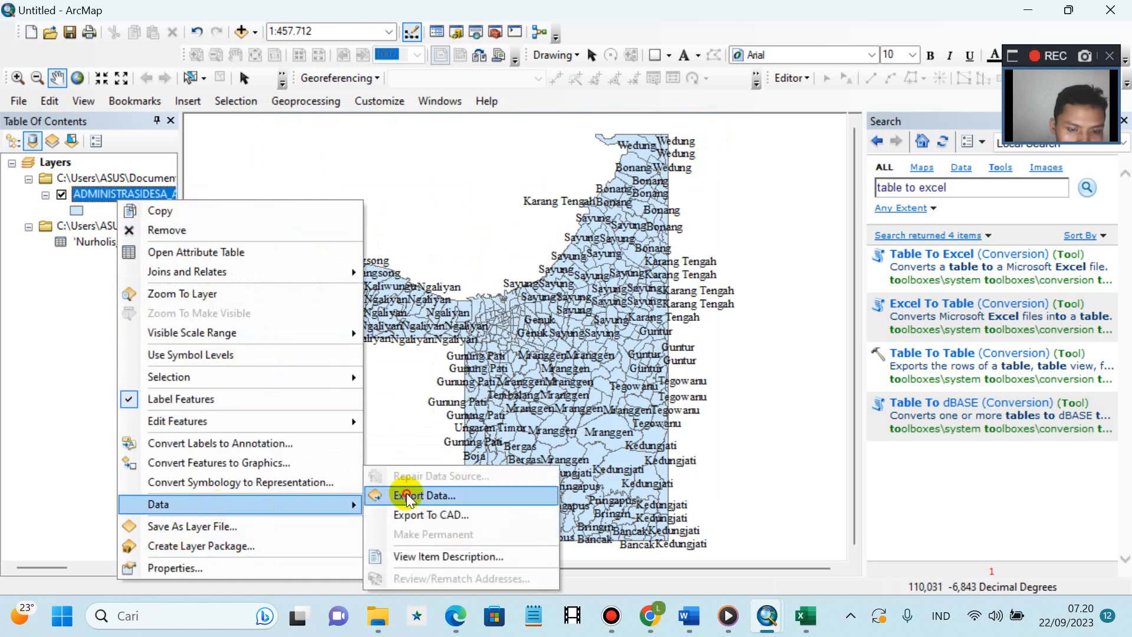
{"action": "left_click", "coordinate": [386, 495]}
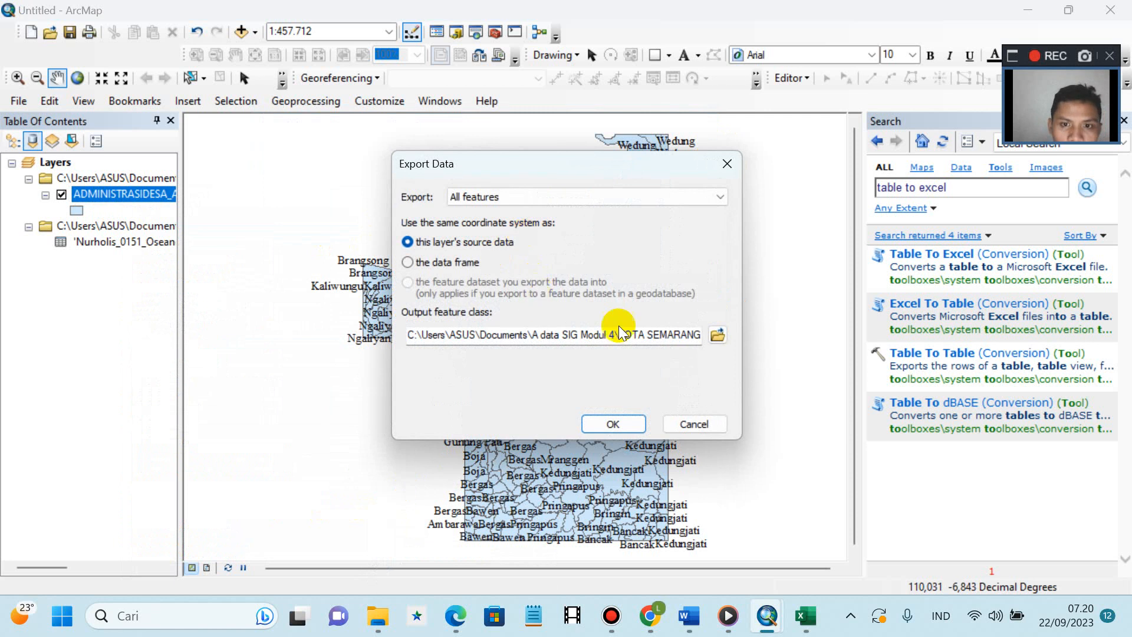
{"action": "left_click", "coordinate": [724, 341]}
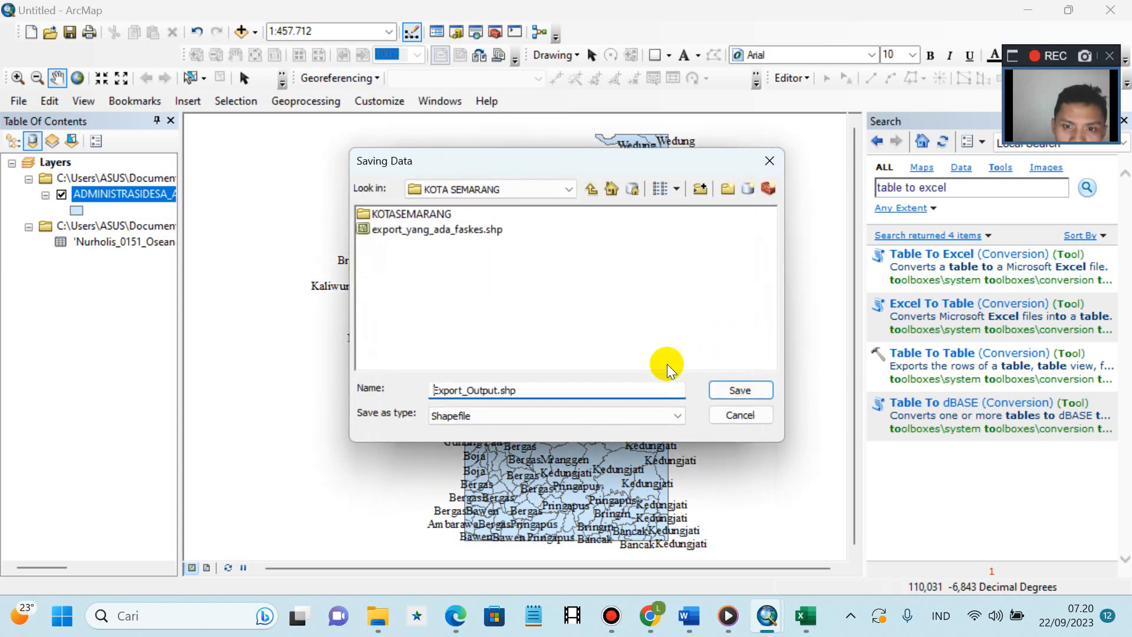
{"action": "left_click", "coordinate": [496, 390]}
{"action": "key", "text": "BackSpace"}
{"action": "key", "text": "BackSpace"}
{"action": "key", "text": "BackSpace"}
{"action": "key", "text": "BackSpace"}
{"action": "key", "text": "BackSpace"}
{"action": "key", "text": "BackSpace"}
{"action": "key", "text": "BackSpace"}
{"action": "key", "text": "BackSpace"}
{"action": "key", "text": "BackSpace"}
{"action": "key", "text": "BackSpace"}
{"action": "key", "text": "BackSpace"}
{"action": "key", "text": "BackSpace"}
{"action": "key", "text": "BackSpace"}
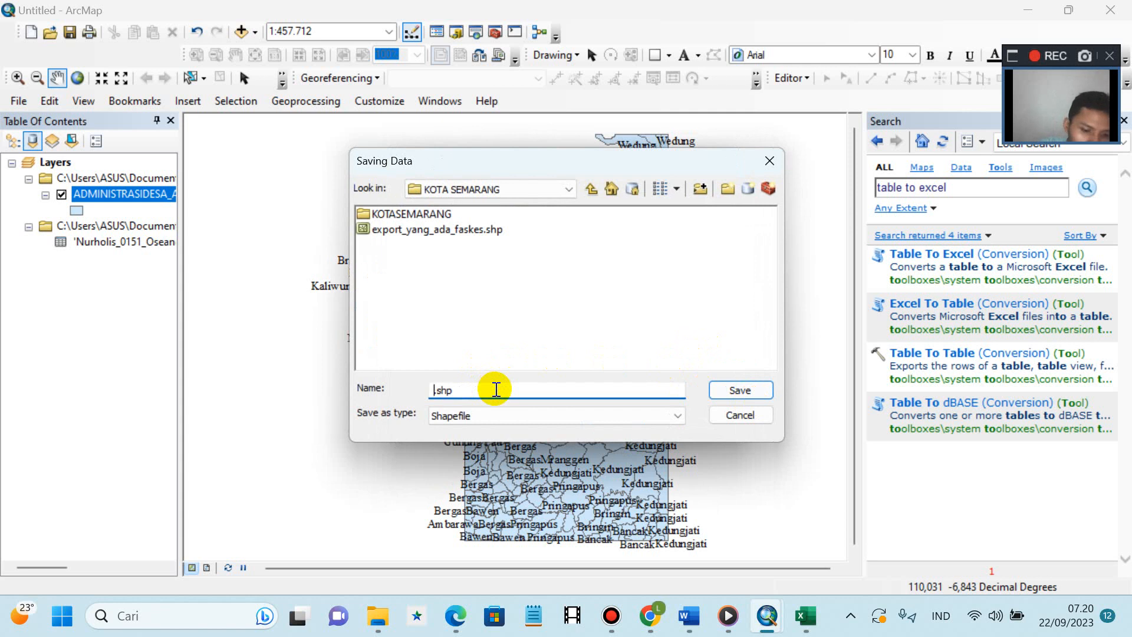
{"action": "type", "text": "RANDO"}
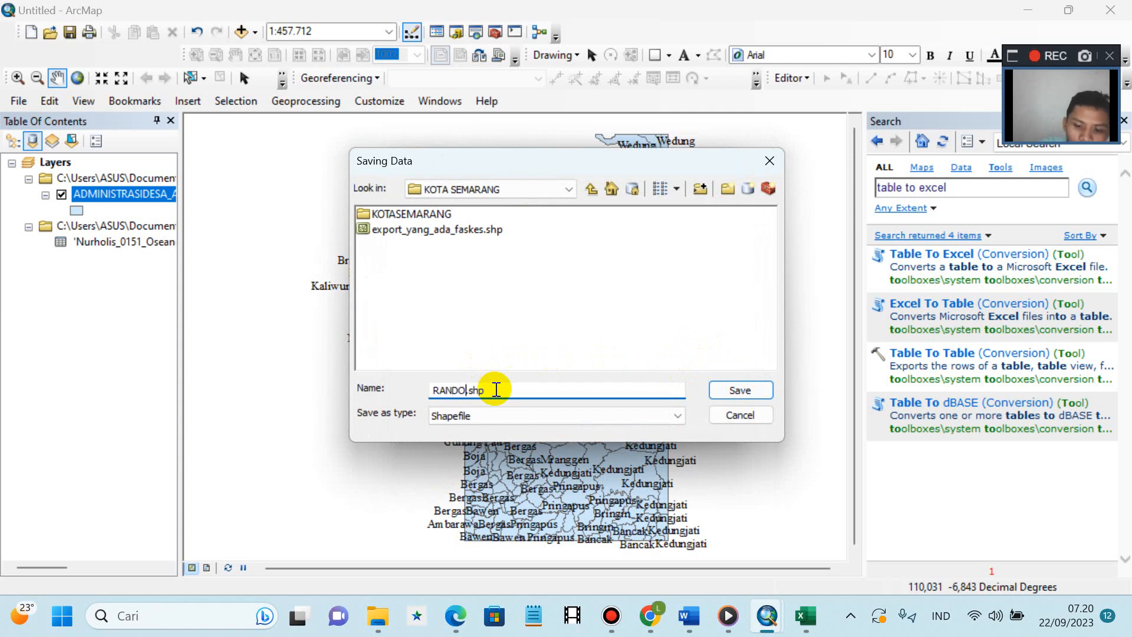
{"action": "type", "text": "M"}
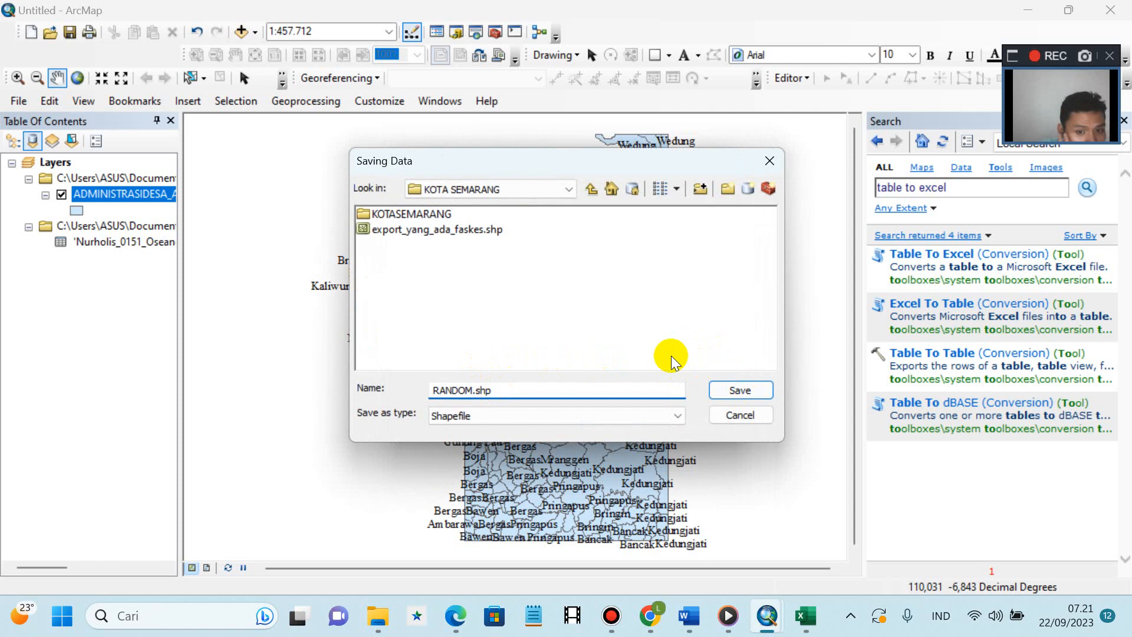
{"action": "left_click", "coordinate": [741, 390]}
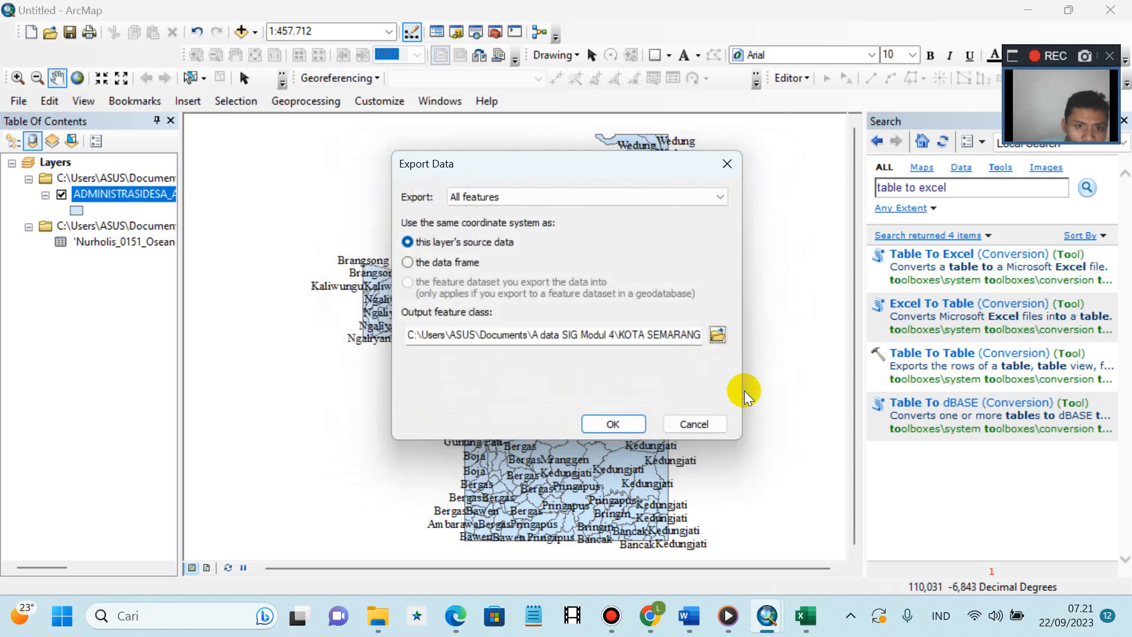
{"action": "left_click", "coordinate": [621, 427]}
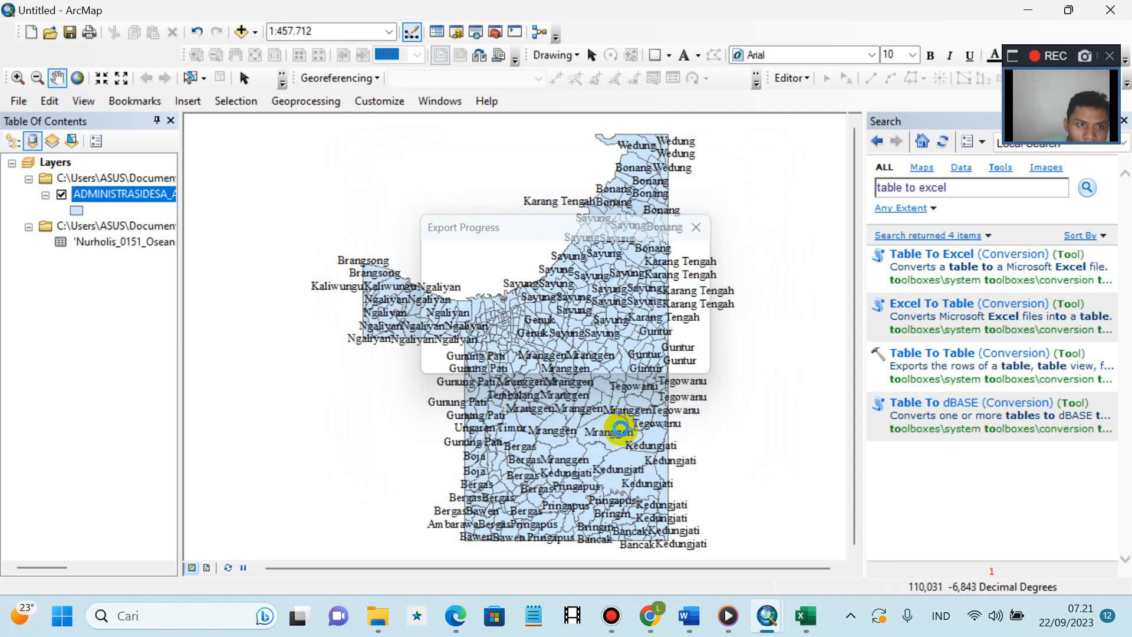
- Accept adding the exported RANDOM shapefile to the map as a layer
{"action": "left_click", "coordinate": [652, 371]}
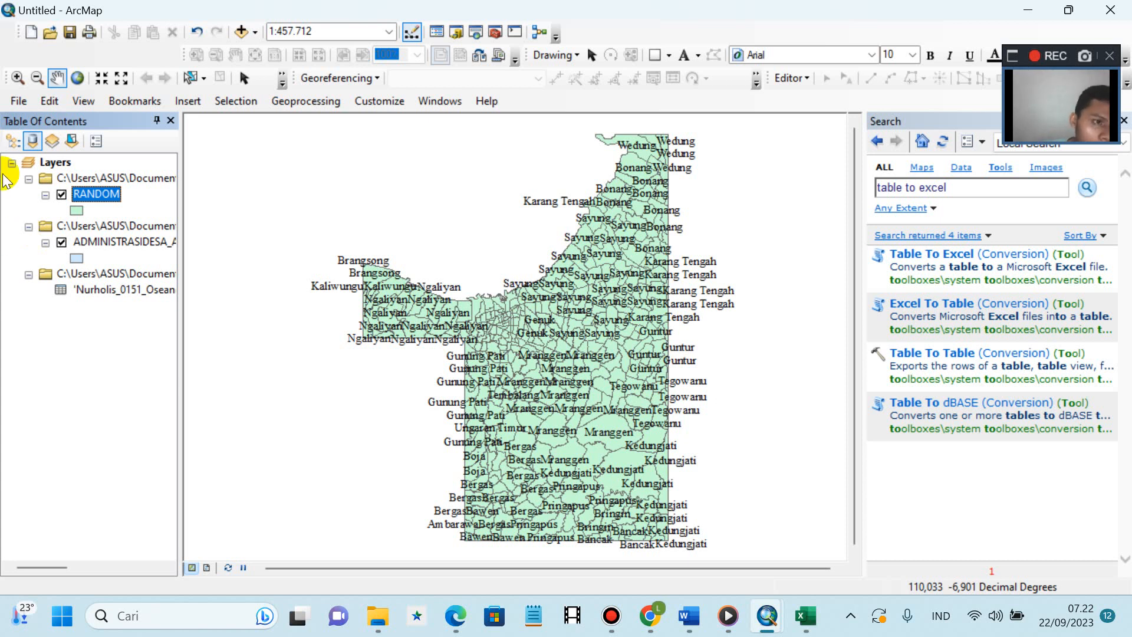
- Open RANDOM's 396-record attribute table and launch Select By Attributes from its toolbar
{"action": "right_click", "coordinate": [100, 198]}
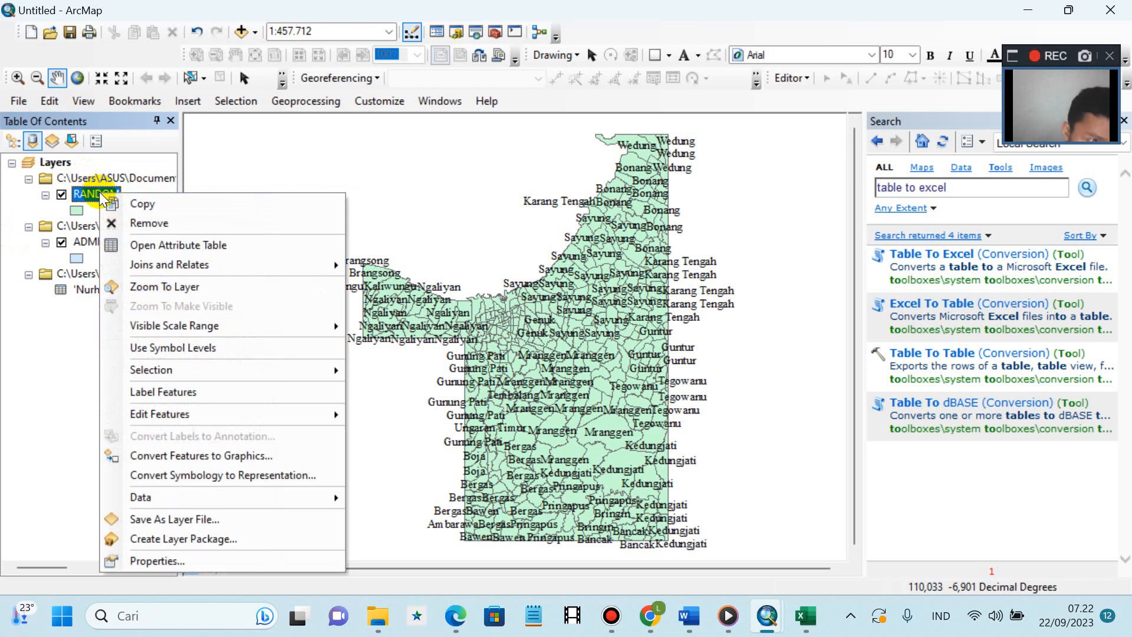
{"action": "left_click", "coordinate": [137, 246]}
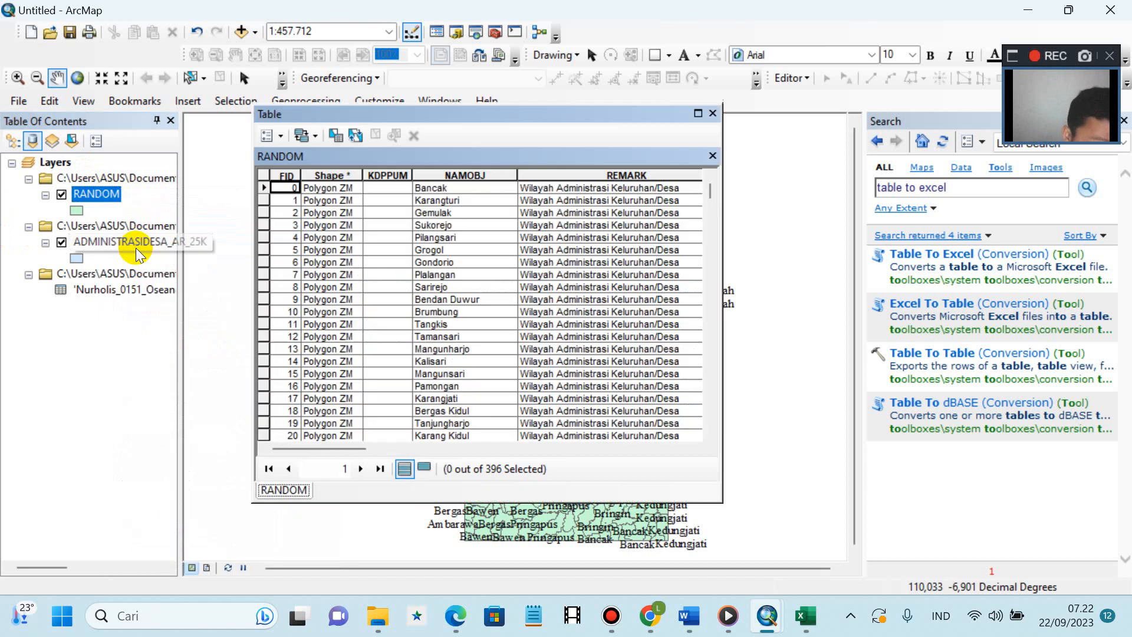
{"action": "left_click", "coordinate": [336, 137]}
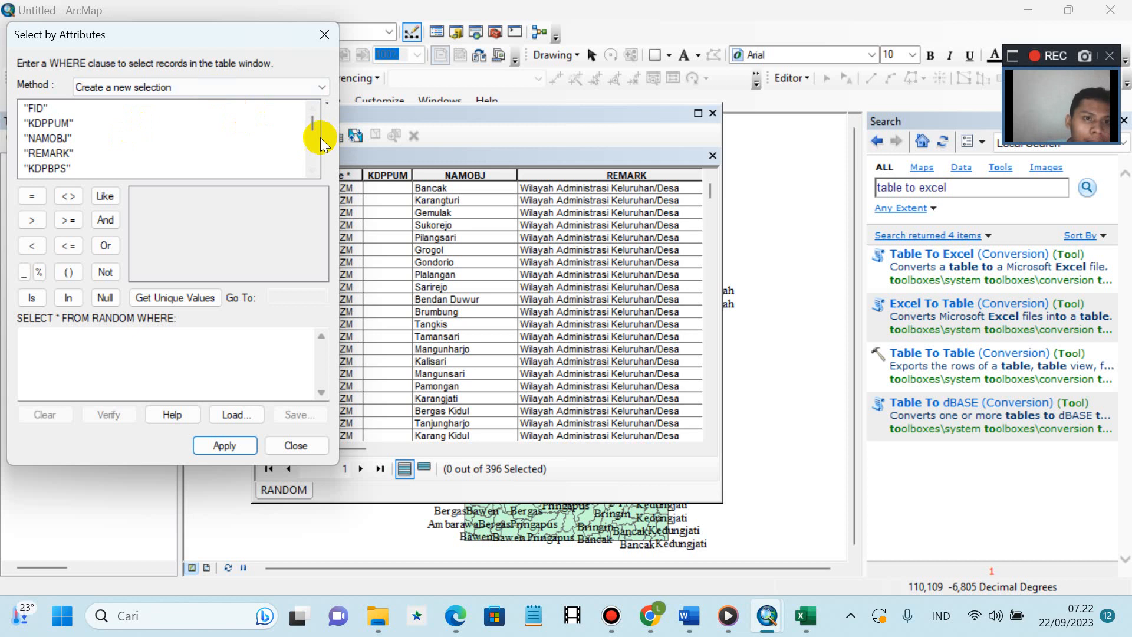
- Apply the query "WADMKC" = 'Tembalang' to select 18 of RANDOM's 396 records
{"action": "scroll", "coordinate": [313, 130], "scroll_direction": "down", "scroll_amount": 5}
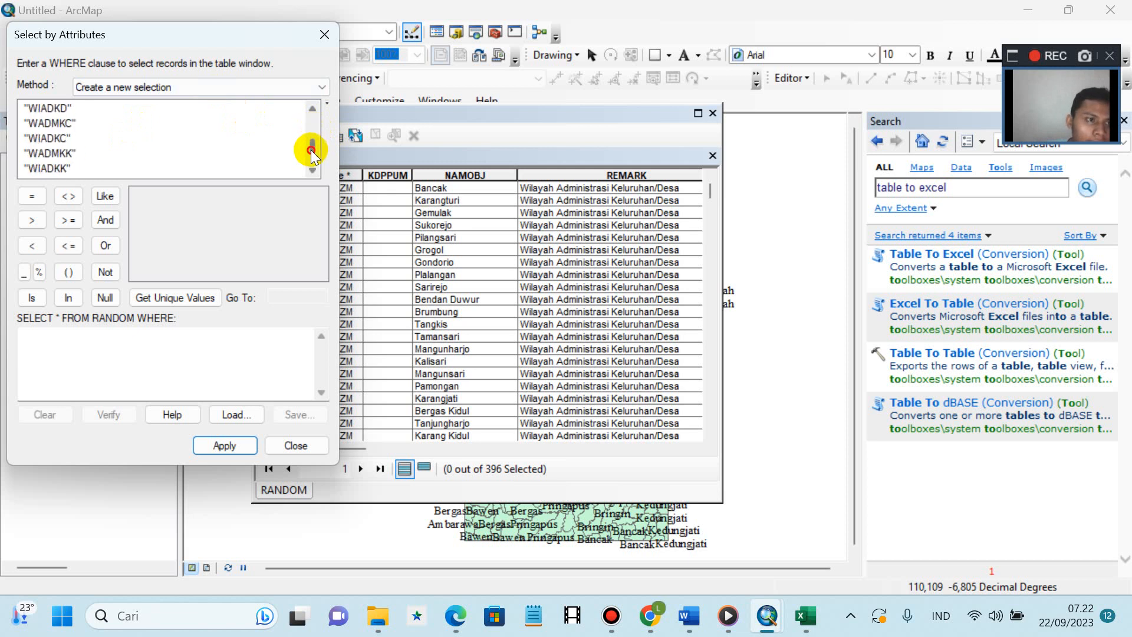
{"action": "double_click", "coordinate": [47, 122]}
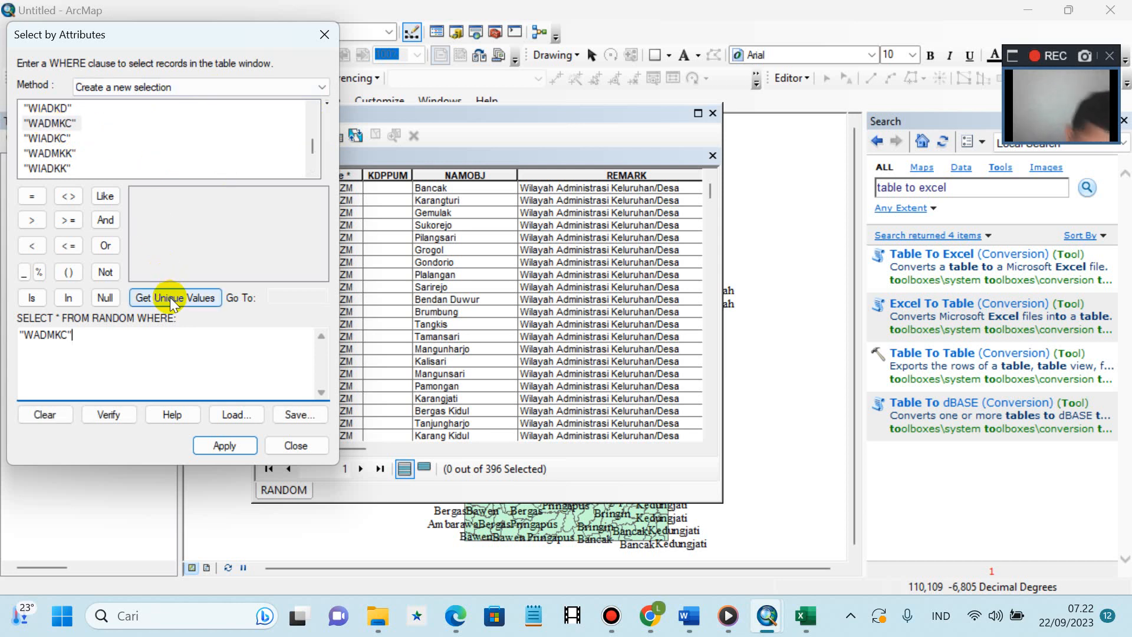
{"action": "type", "text": "="}
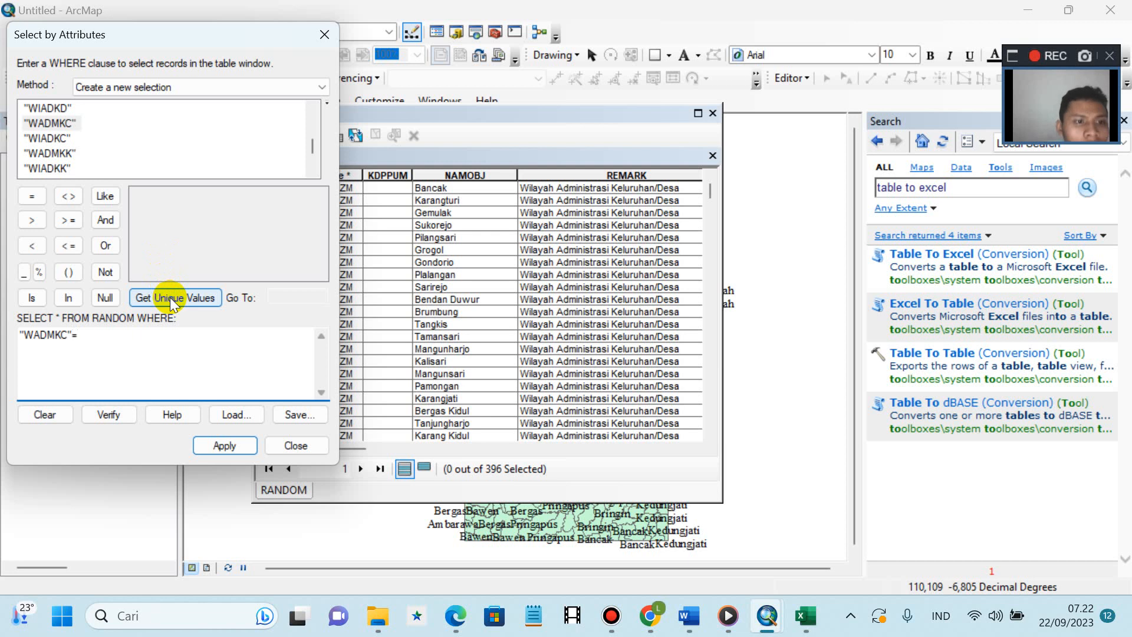
{"action": "left_click", "coordinate": [170, 297]}
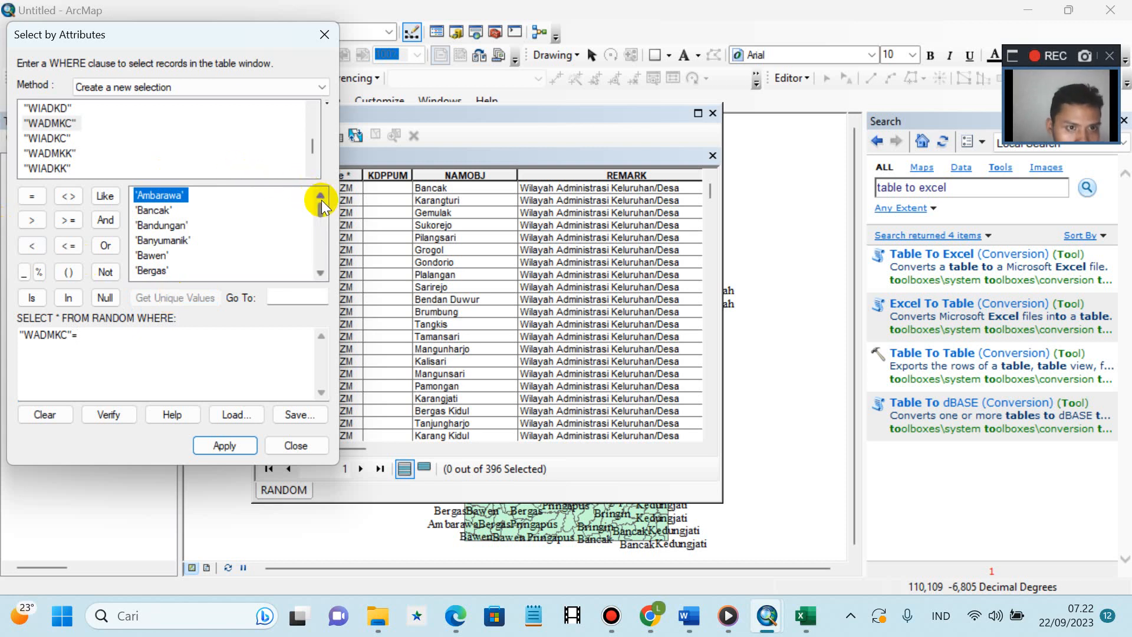
{"action": "left_click_drag", "start_coordinate": [323, 204], "coordinate": [324, 252]}
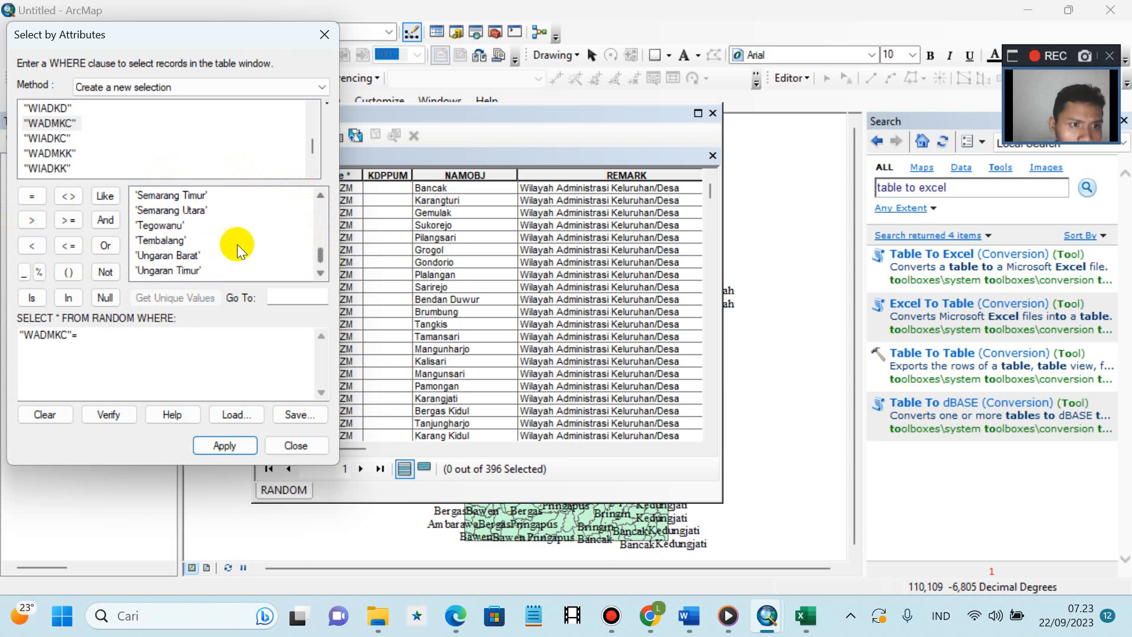
{"action": "left_click", "coordinate": [179, 243]}
{"action": "double_click", "coordinate": [179, 243]}
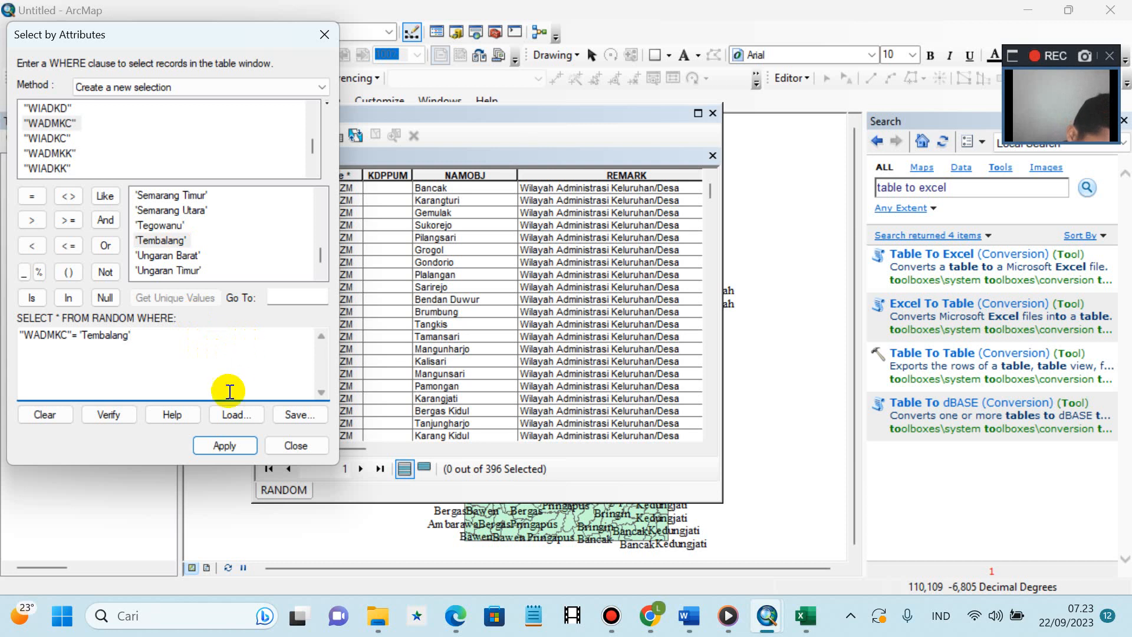
{"action": "left_click", "coordinate": [222, 442]}
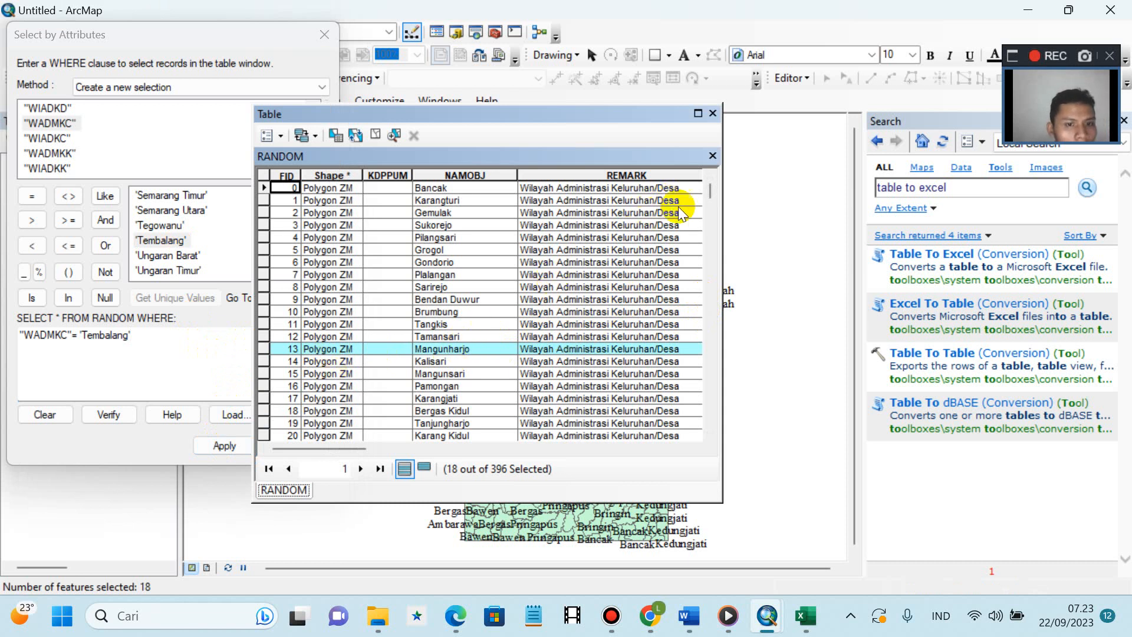
- Review the selected Tembalang rows in the RANDOM attribute table, then close the table
{"action": "left_click_drag", "start_coordinate": [709, 190], "coordinate": [710, 194]}
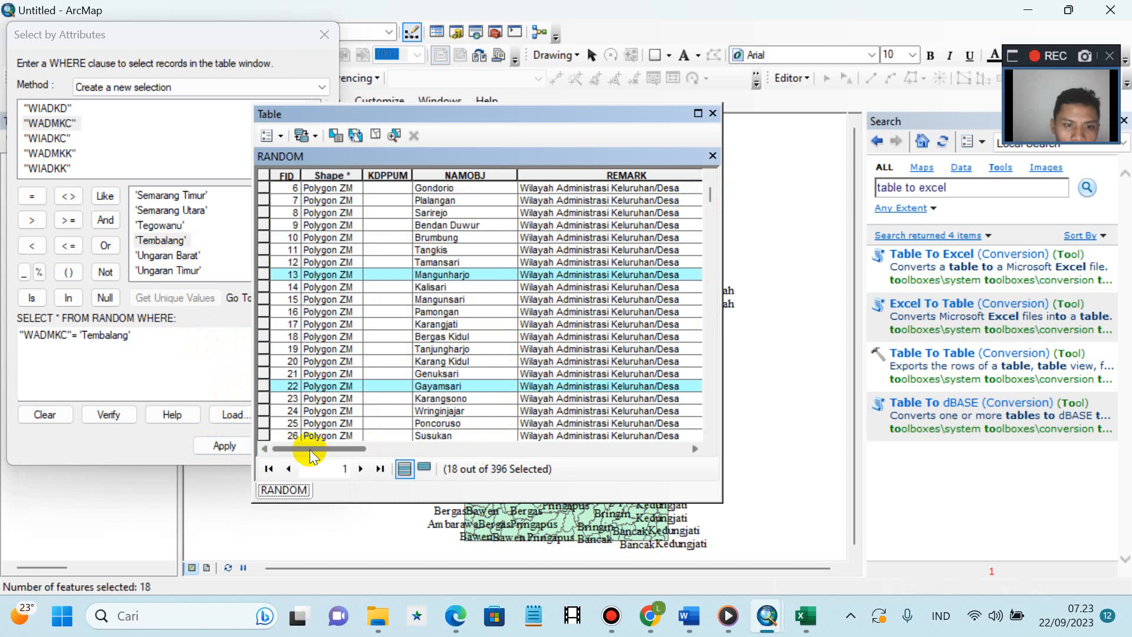
{"action": "left_click_drag", "start_coordinate": [312, 450], "coordinate": [586, 442]}
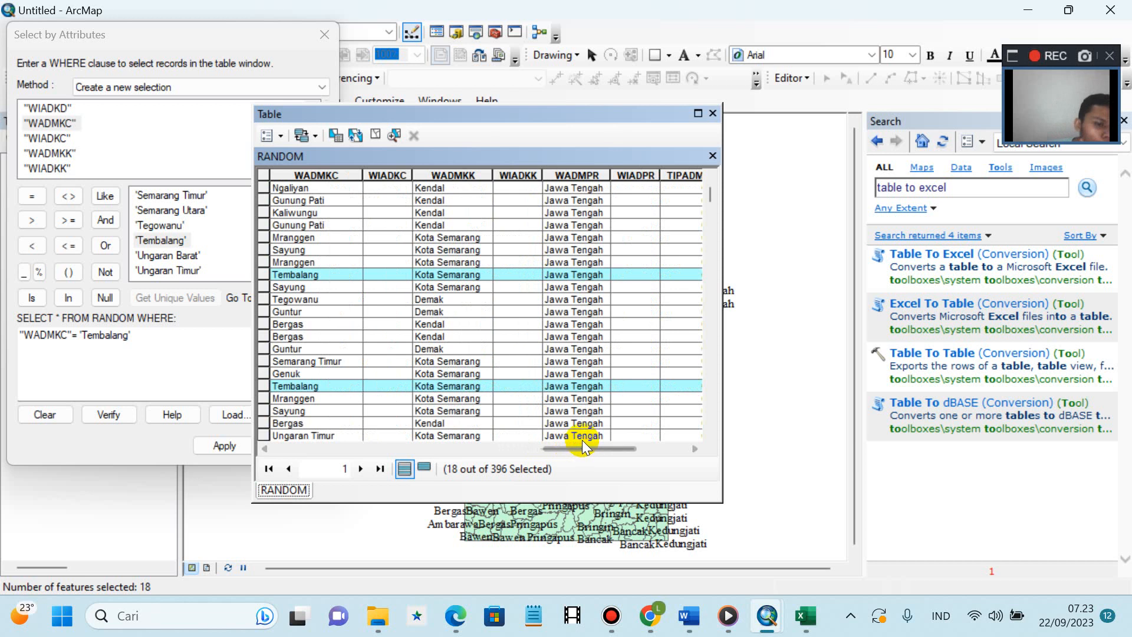
{"action": "left_click", "coordinate": [713, 113]}
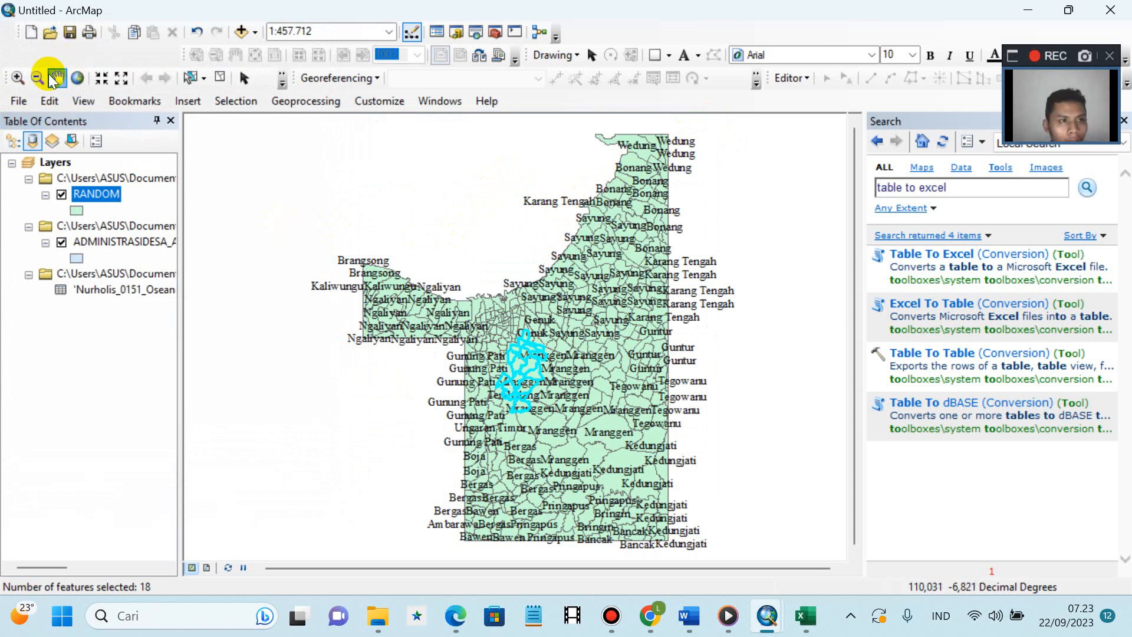
- Zoom in with a box and the scroll wheel on the 18 selected Tembalang village polygons
{"action": "left_click", "coordinate": [17, 77]}
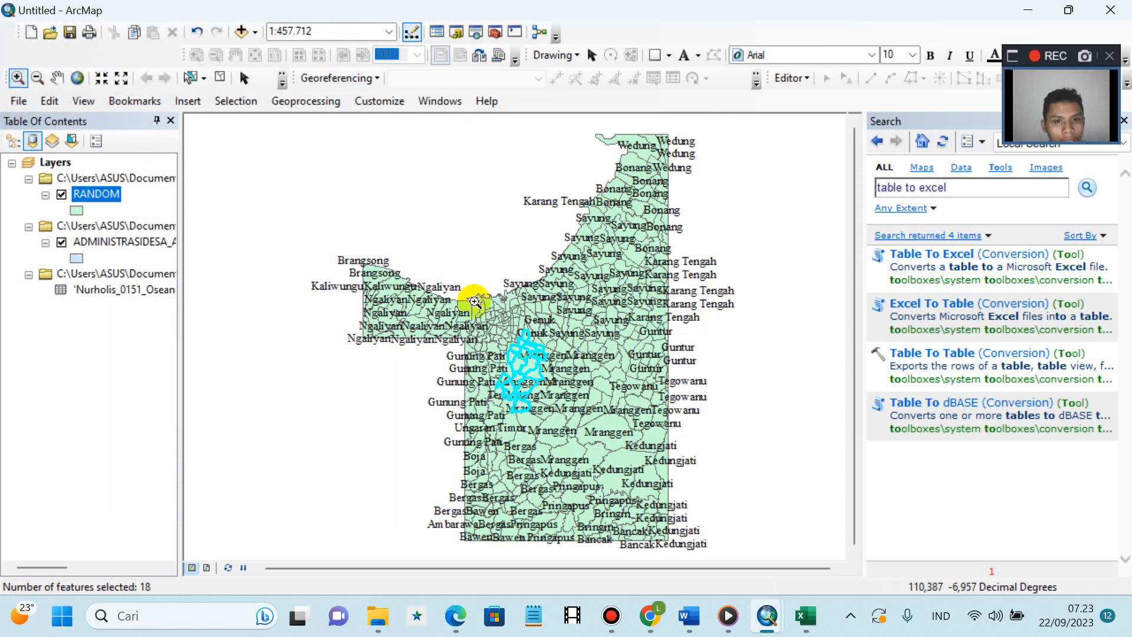
{"action": "left_click_drag", "start_coordinate": [475, 302], "coordinate": [595, 444]}
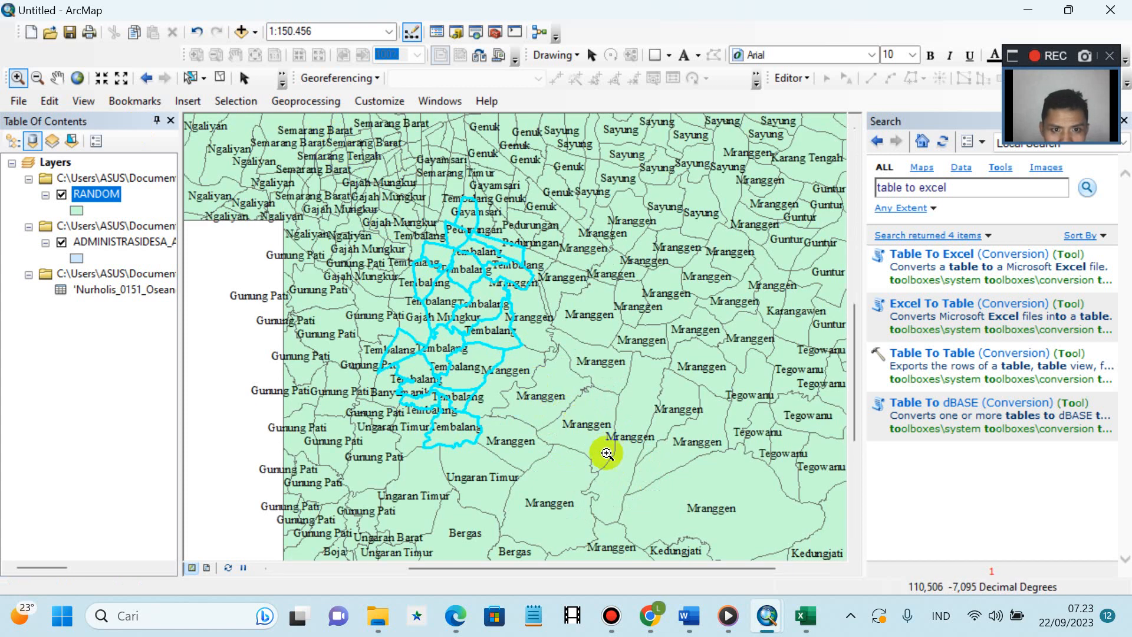
{"action": "scroll", "coordinate": [611, 504], "scroll_direction": "up", "scroll_amount": 1}
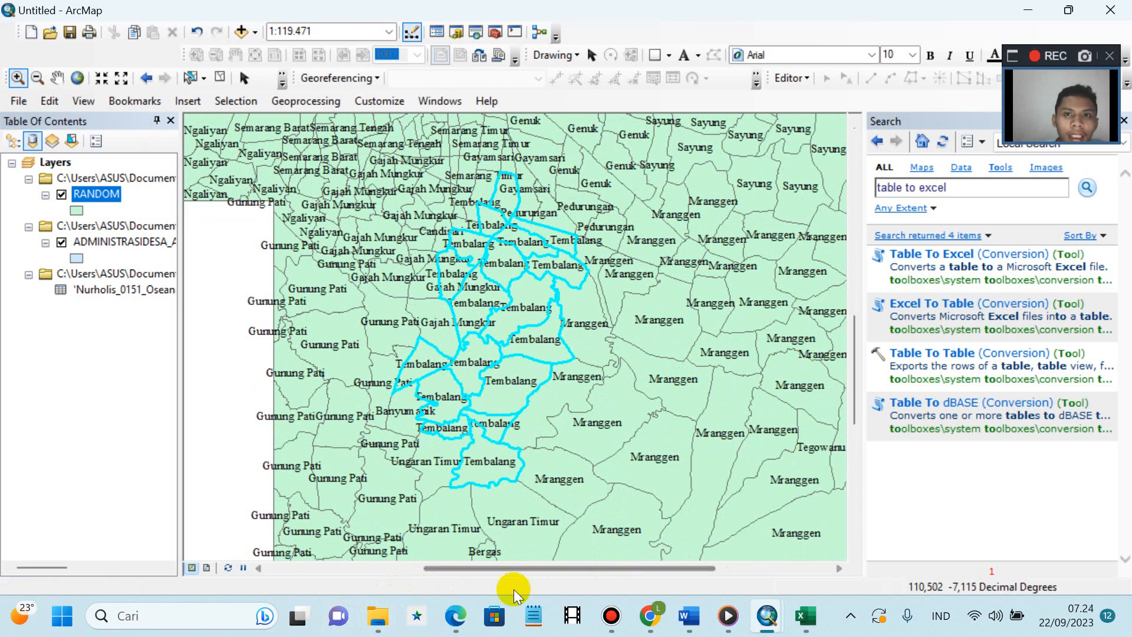
{"action": "left_click", "coordinate": [284, 85]}
{"action": "left_click", "coordinate": [217, 121]}
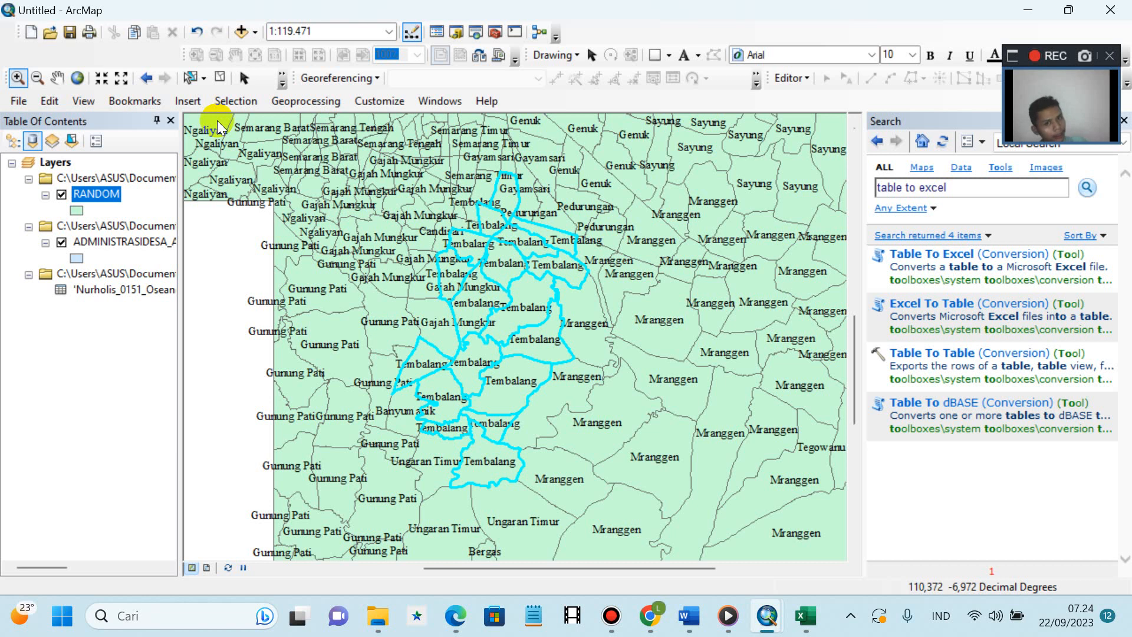
- Search the ADMINISTRASIDESA_AR_25K layer for 'Tembalang' with the Find tool
{"action": "left_click", "coordinate": [283, 81]}
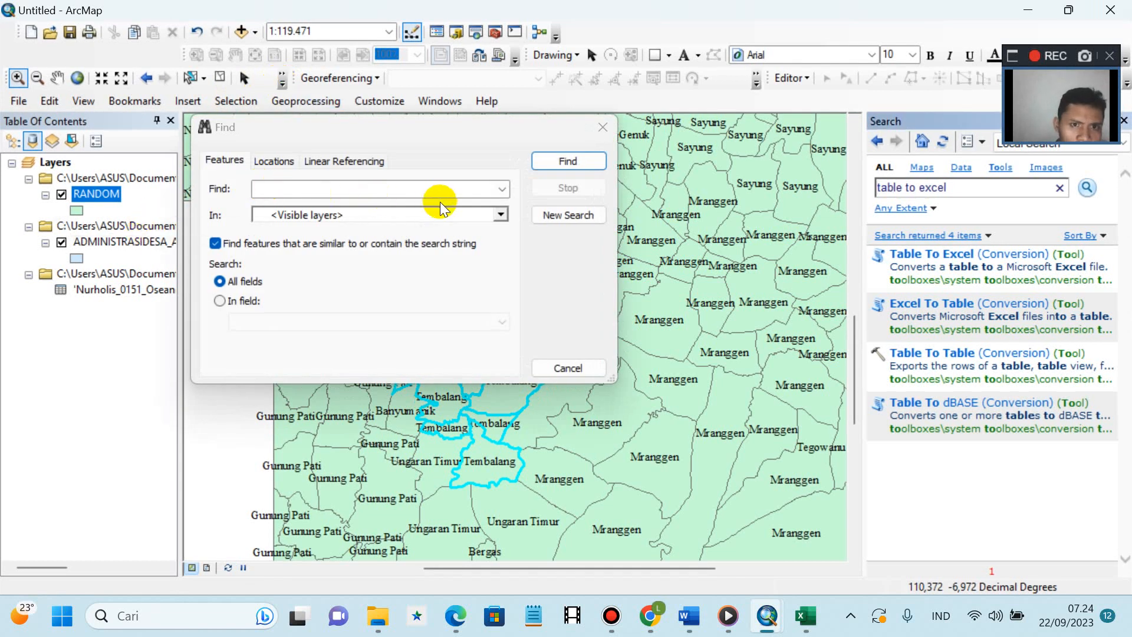
{"action": "left_click", "coordinate": [503, 214]}
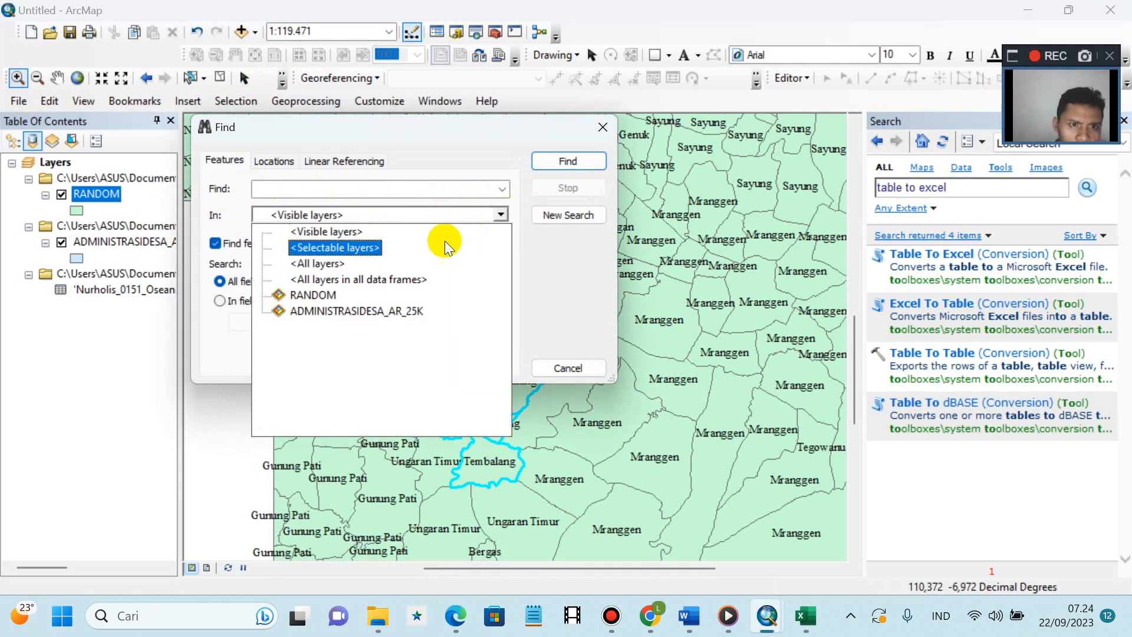
{"action": "left_click", "coordinate": [362, 311]}
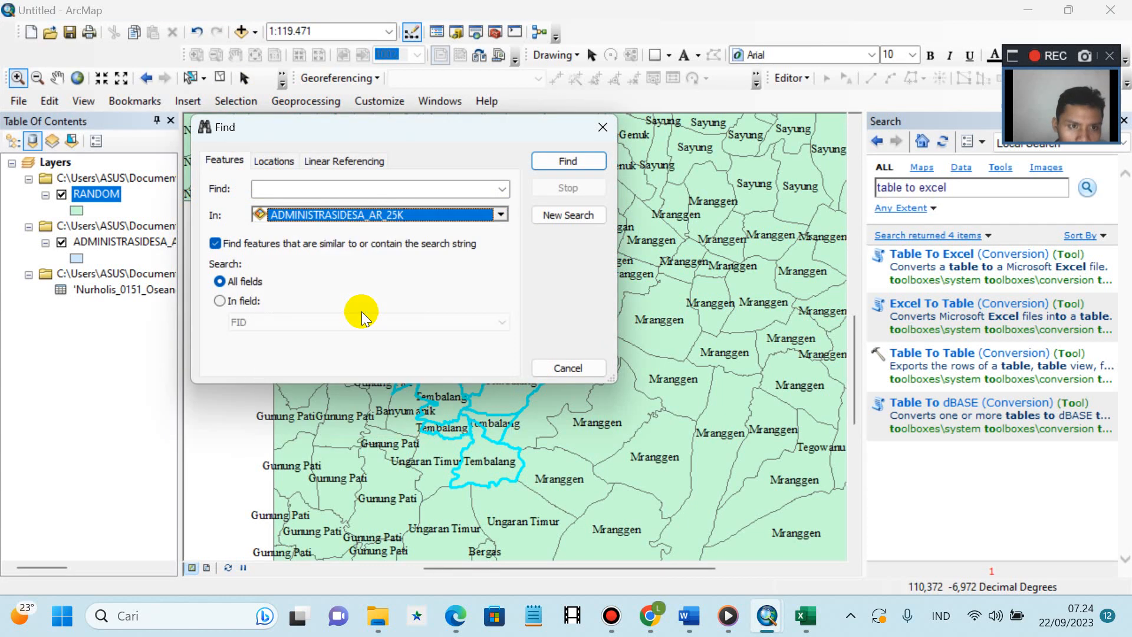
{"action": "left_click", "coordinate": [290, 186]}
{"action": "type", "text": "TE"}
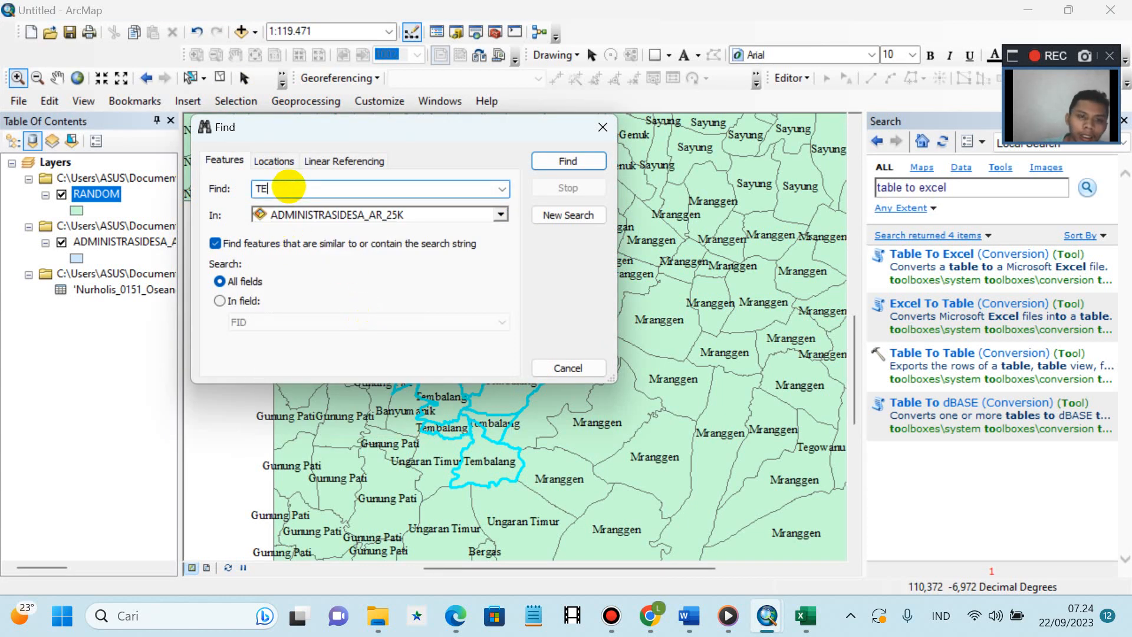
{"action": "key", "text": "BackSpace"}
{"action": "type", "text": "e"}
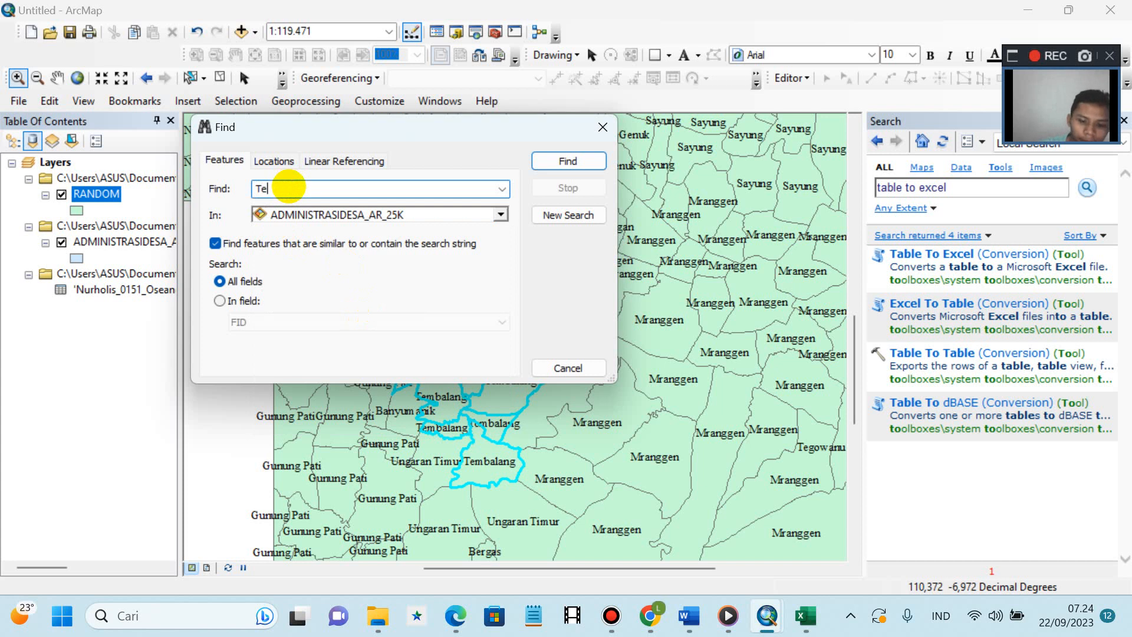
{"action": "type", "text": "mbal"}
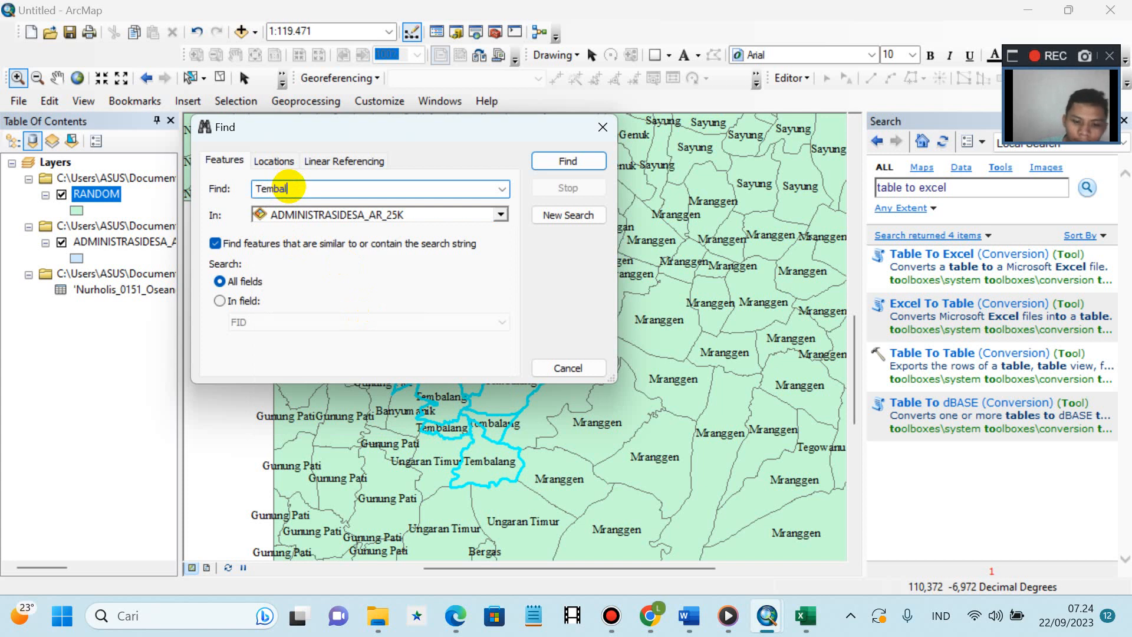
{"action": "type", "text": "a"}
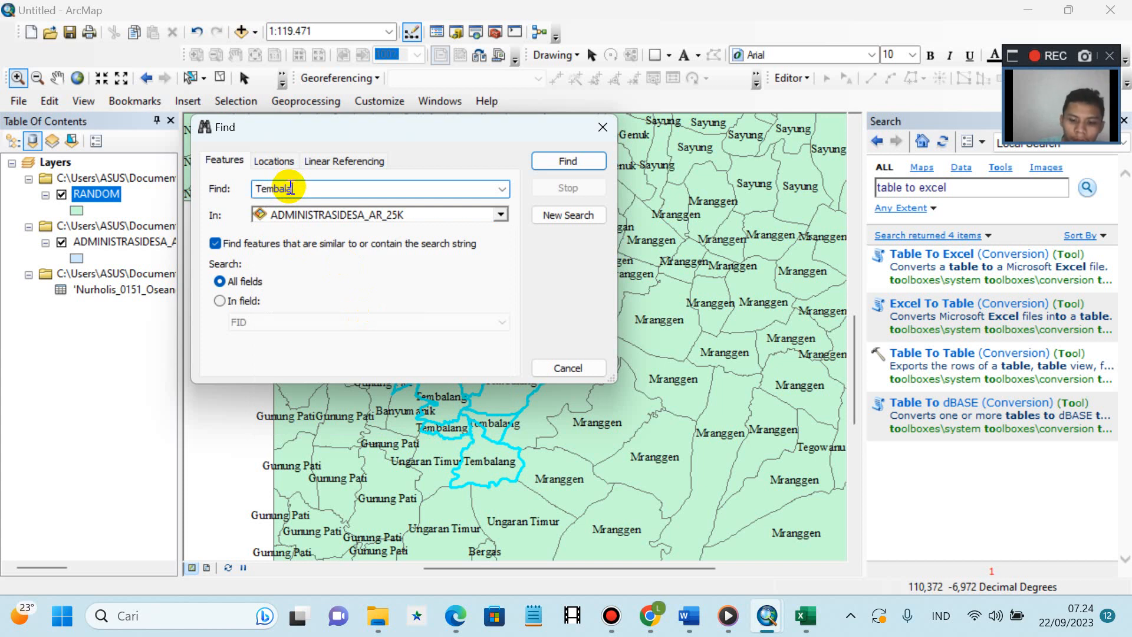
{"action": "type", "text": "ng"}
{"action": "key", "text": "Return"}
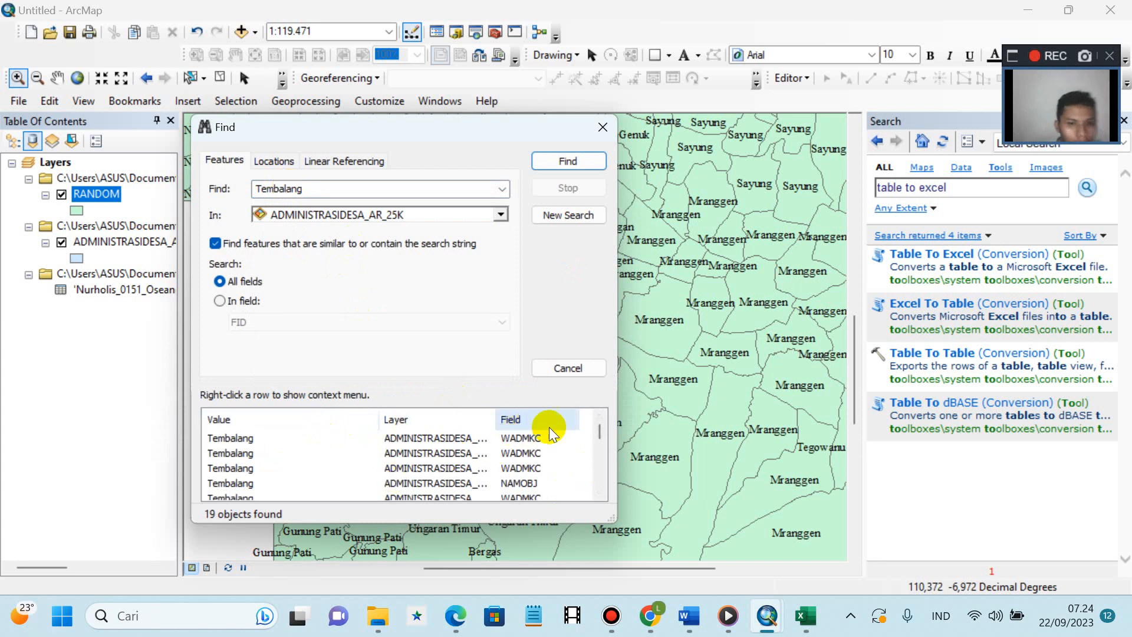
- Try an FID-only search, return to all fields, resize the dialog, and rerun to list 19 matches
{"action": "left_click_drag", "start_coordinate": [599, 425], "coordinate": [609, 369]}
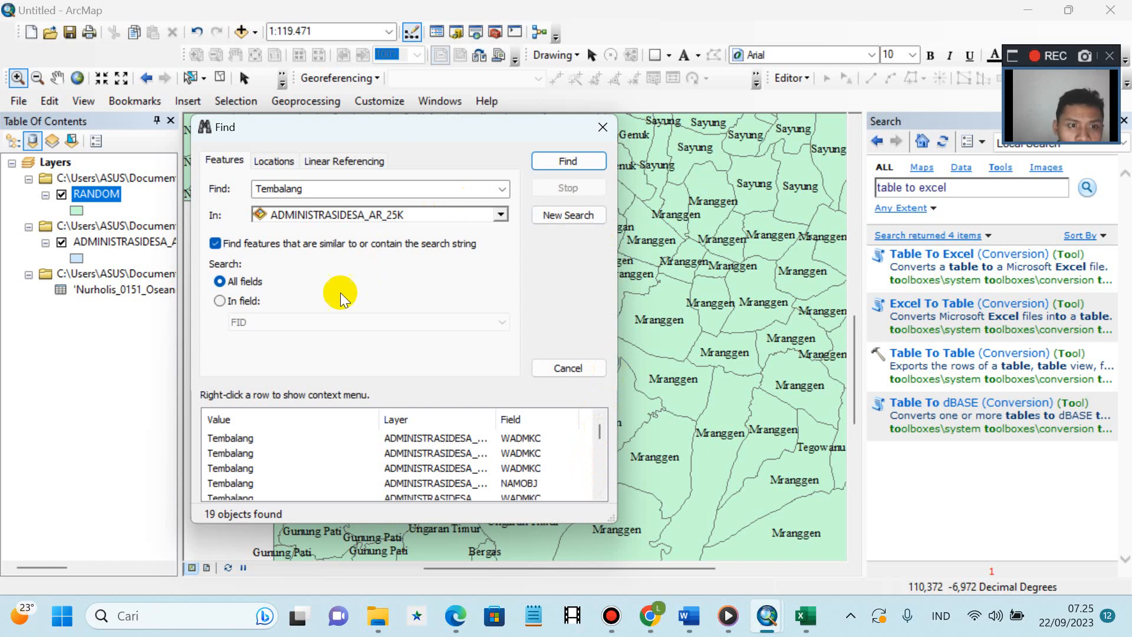
{"action": "left_click", "coordinate": [223, 303]}
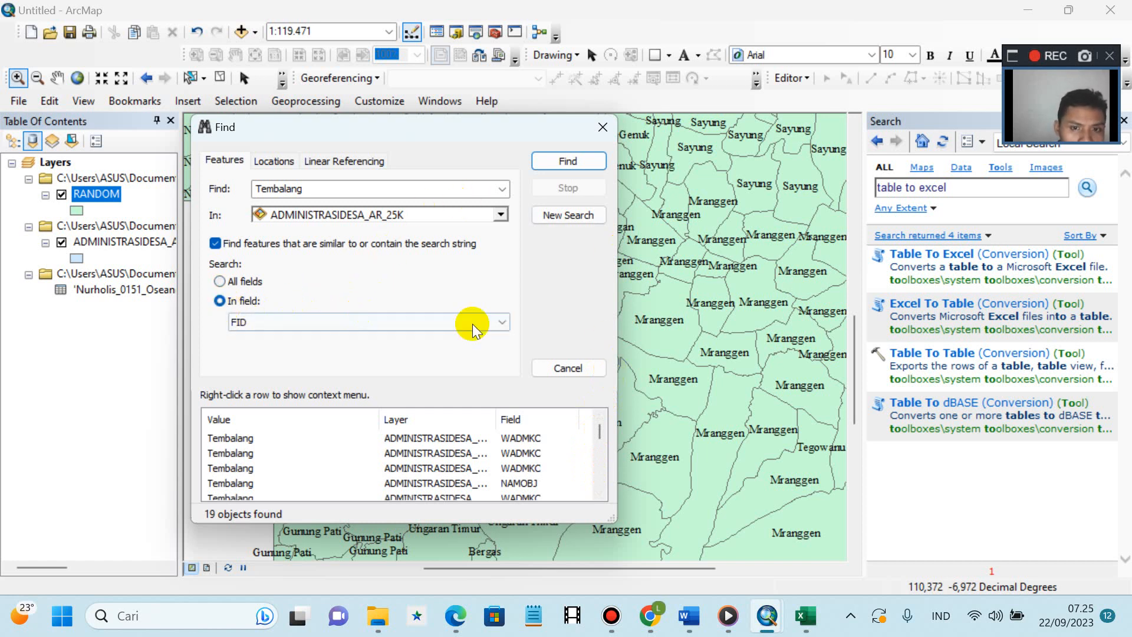
{"action": "left_click", "coordinate": [564, 163]}
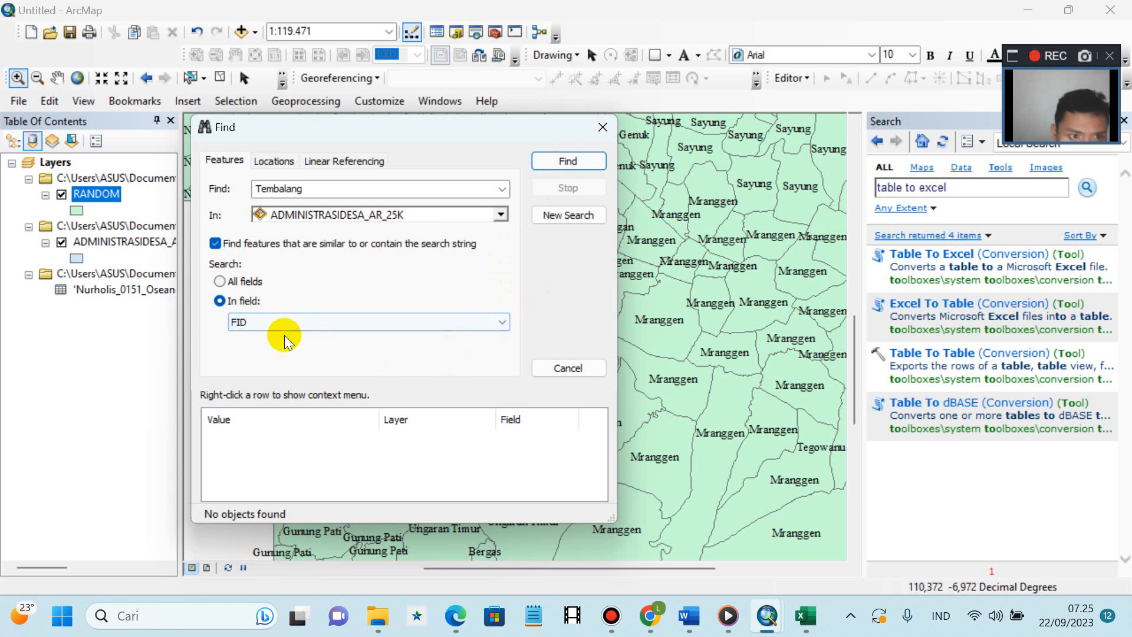
{"action": "left_click", "coordinate": [219, 284]}
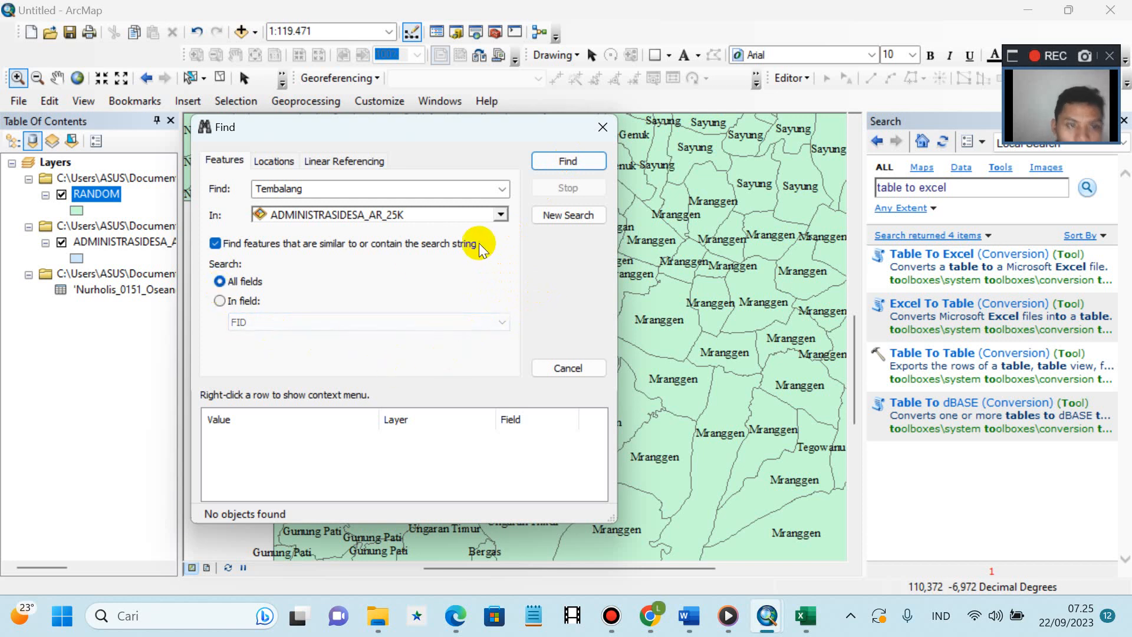
{"action": "left_click", "coordinate": [576, 157]}
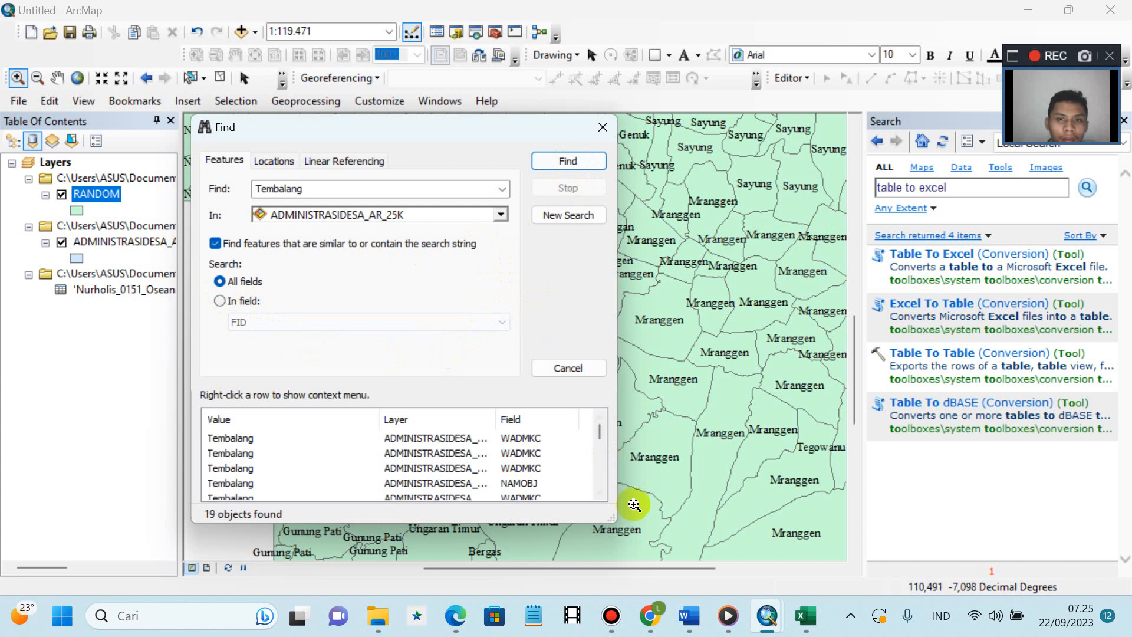
{"action": "left_click_drag", "start_coordinate": [600, 440], "coordinate": [600, 466]}
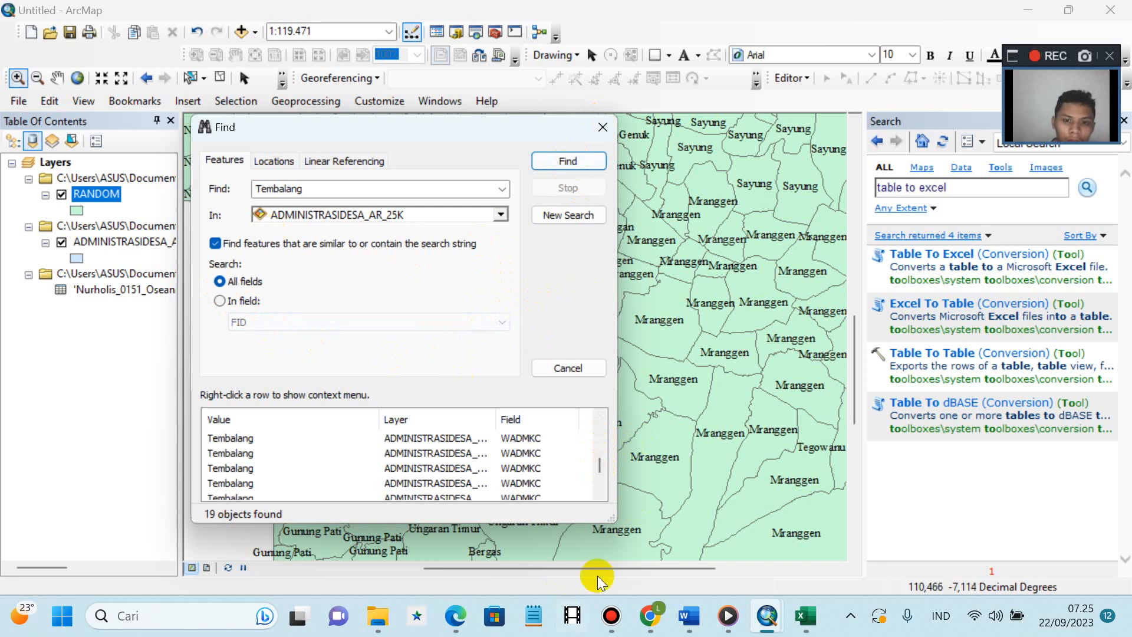
{"action": "left_click_drag", "start_coordinate": [612, 521], "coordinate": [983, 550]}
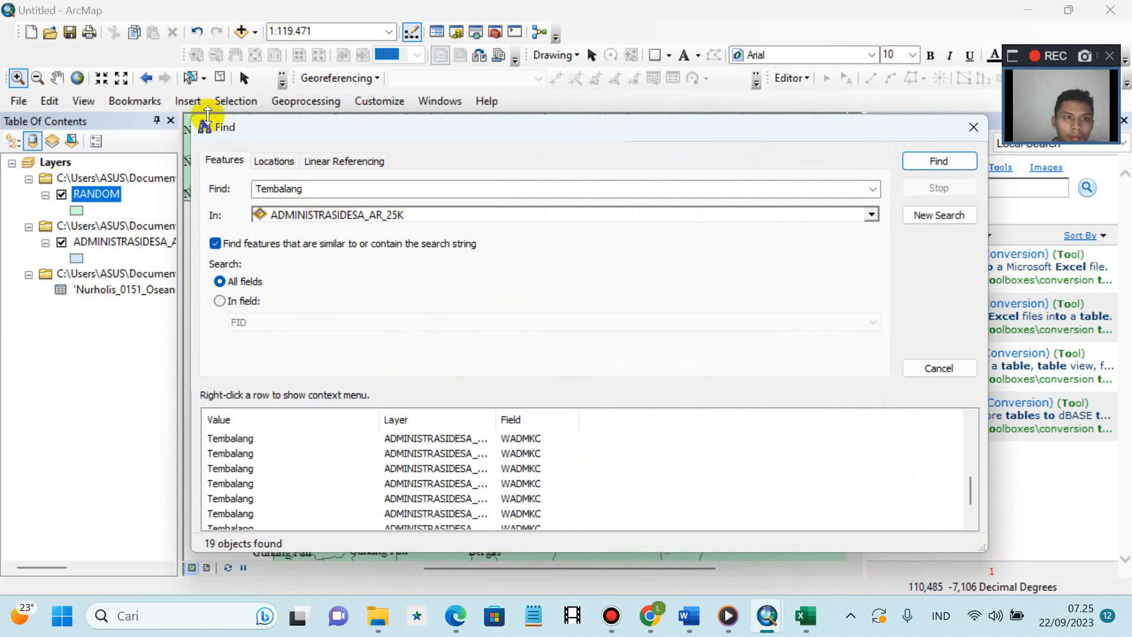
{"action": "left_click_drag", "start_coordinate": [200, 115], "coordinate": [647, 90]}
{"action": "left_click", "coordinate": [946, 134]}
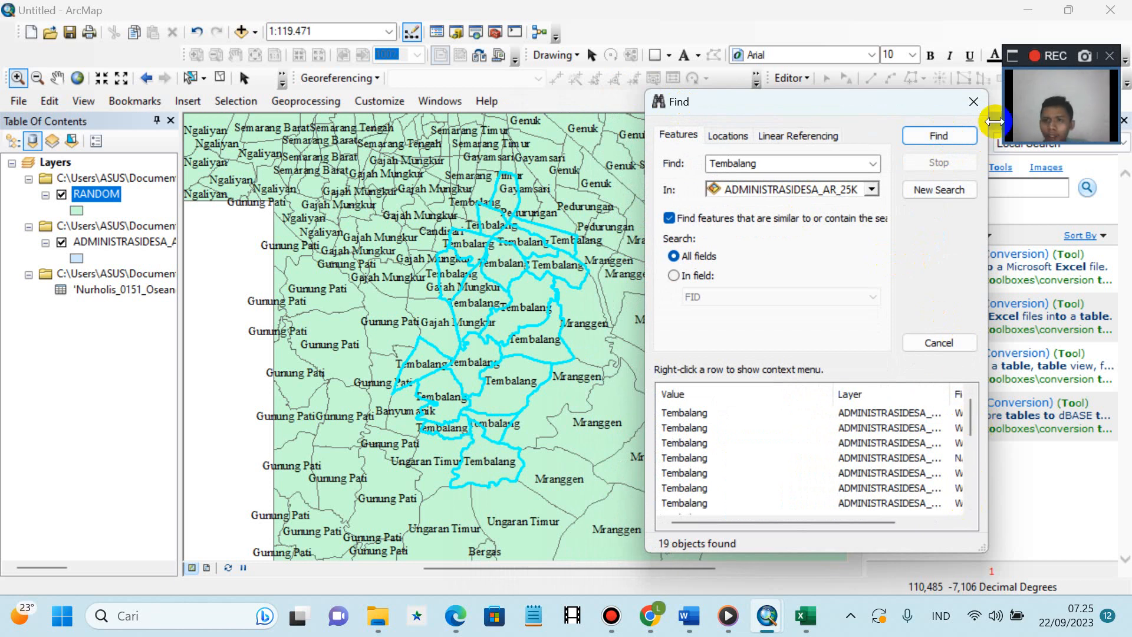
- Close the Find dialog and zoom out to the full map extent
{"action": "left_click", "coordinate": [968, 107]}
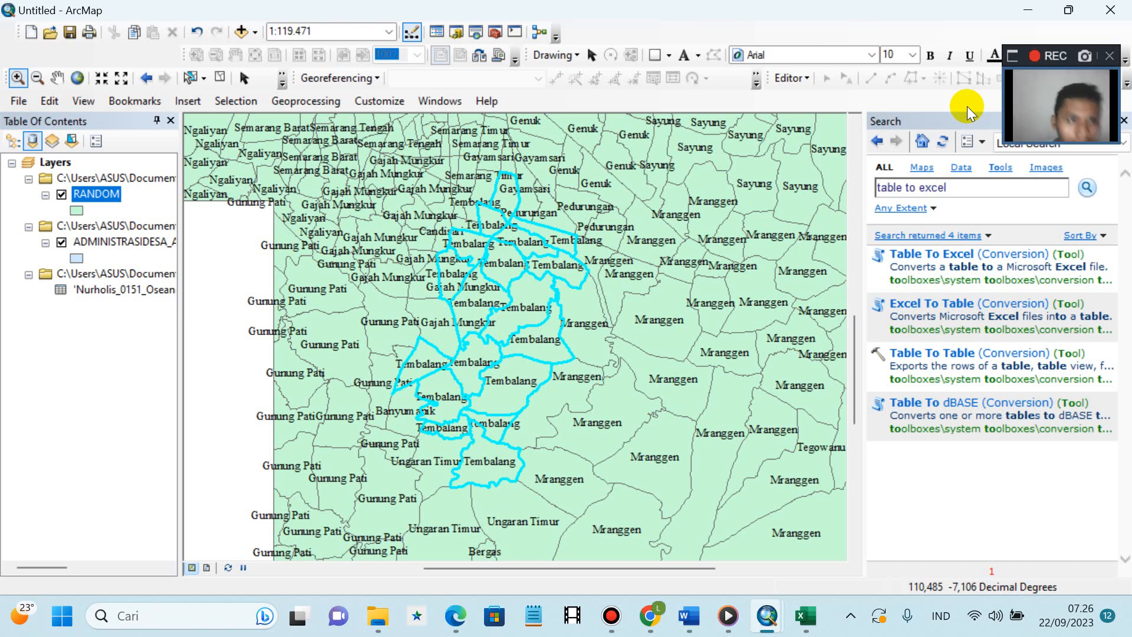
{"action": "left_click", "coordinate": [76, 79]}
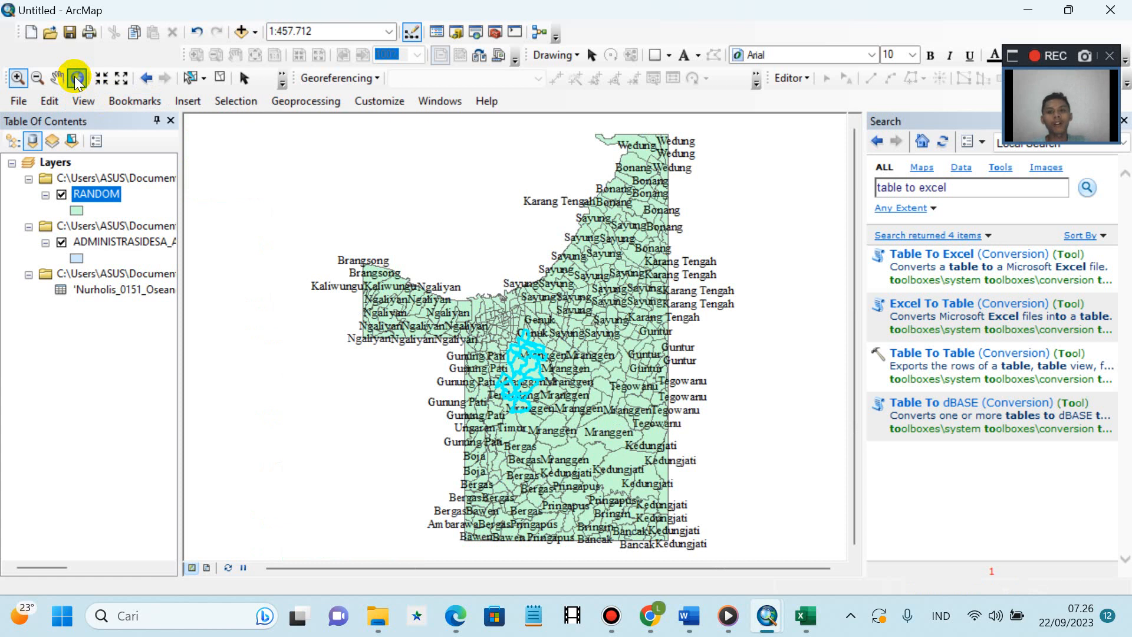